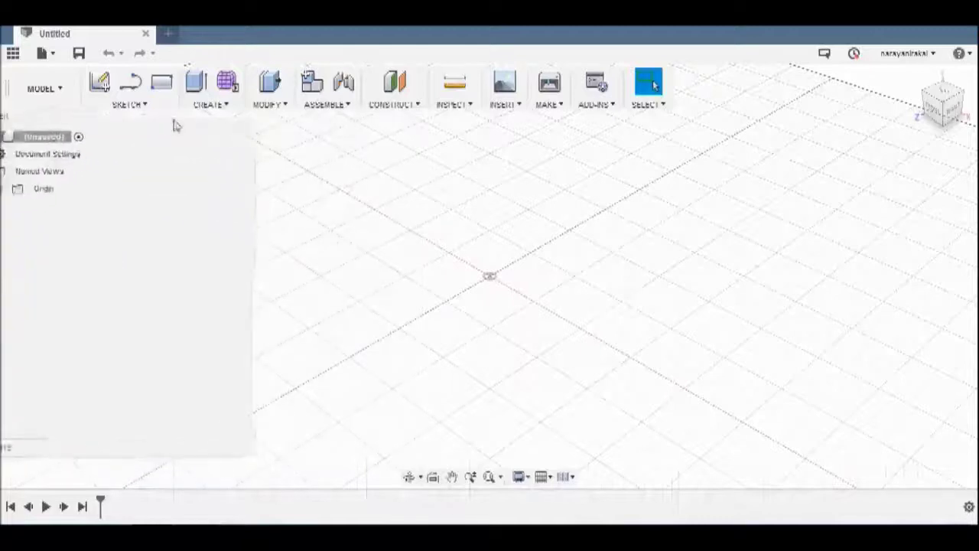
# Create an 80 × 140 mm T-spline plane centred at the origin, mirrored along its length
pyautogui.click(107, 104)
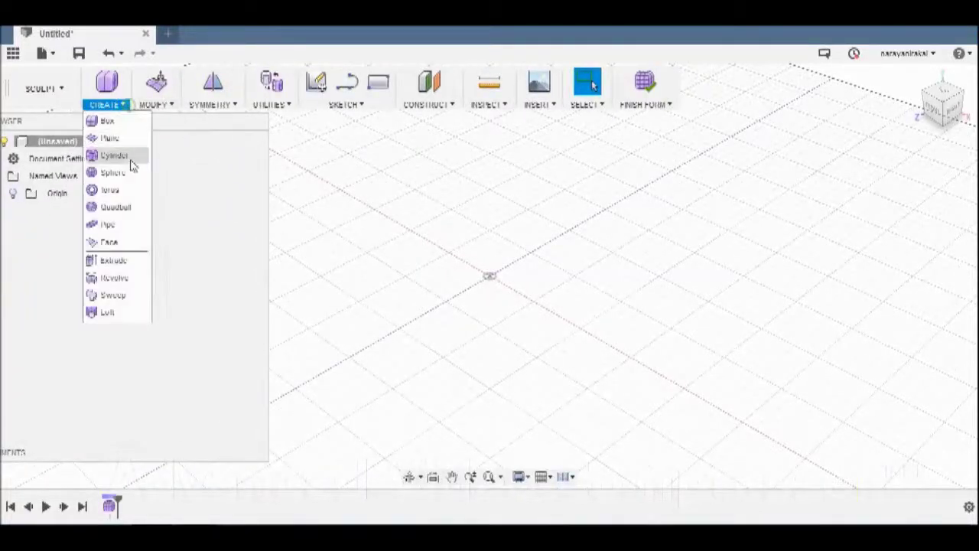
pyautogui.click(115, 135)
pyautogui.click(457, 283)
pyautogui.click(490, 276)
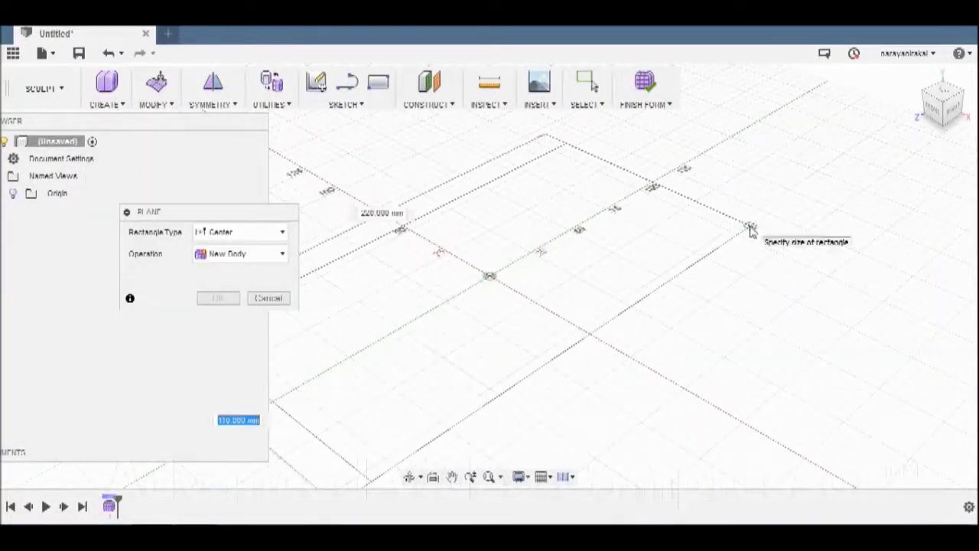
pyautogui.click(650, 242)
pyautogui.keyDown('shift'); pyautogui.moveTo(970, 103); pyautogui.dragTo(418, 292, button='middle'); pyautogui.keyUp('shift')
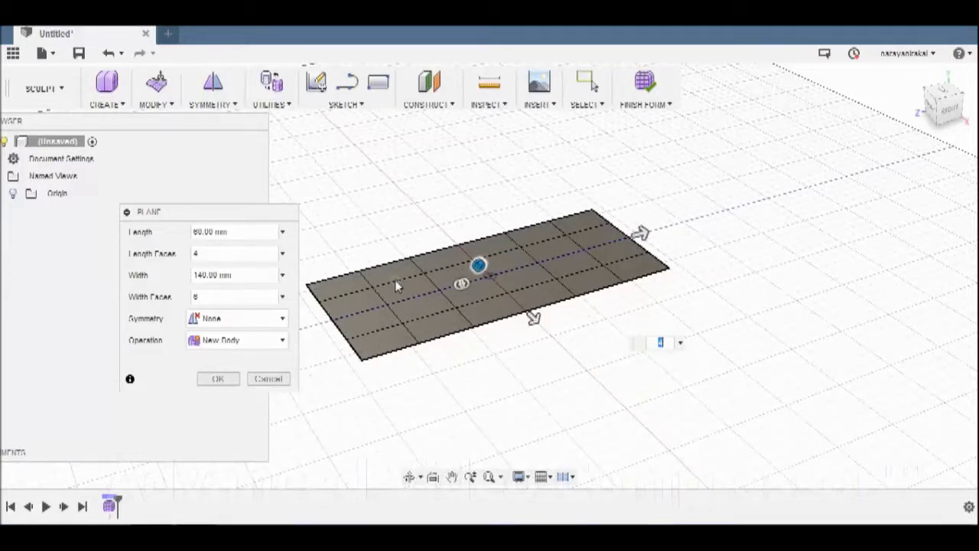
pyautogui.click(214, 354)
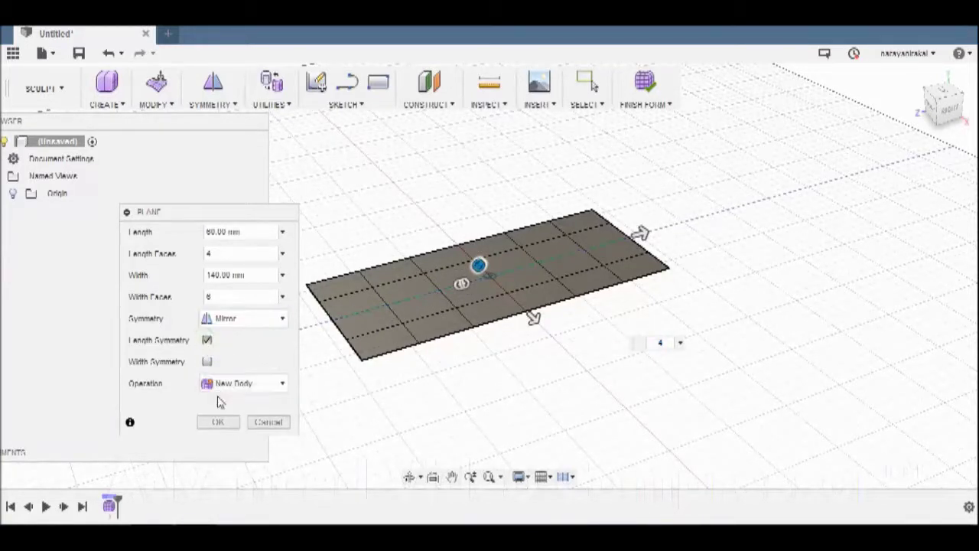
pyautogui.click(219, 425)
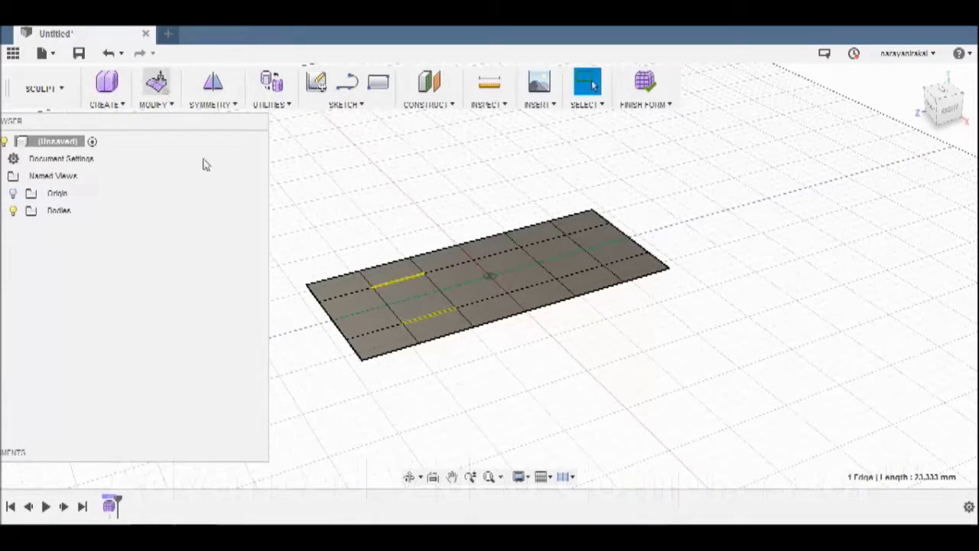
# Pull a single edge of the plane slightly upward to raise its centre
pyautogui.moveTo(409, 284); pyautogui.dragTo(389, 225)
pyautogui.click(581, 275)
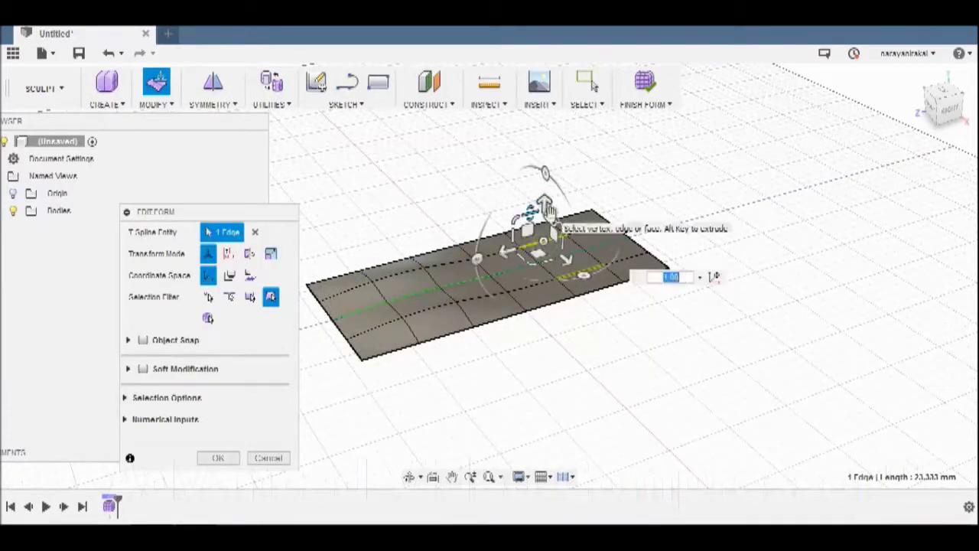
pyautogui.moveTo(548, 208); pyautogui.dragTo(549, 210)
pyautogui.click(598, 308)
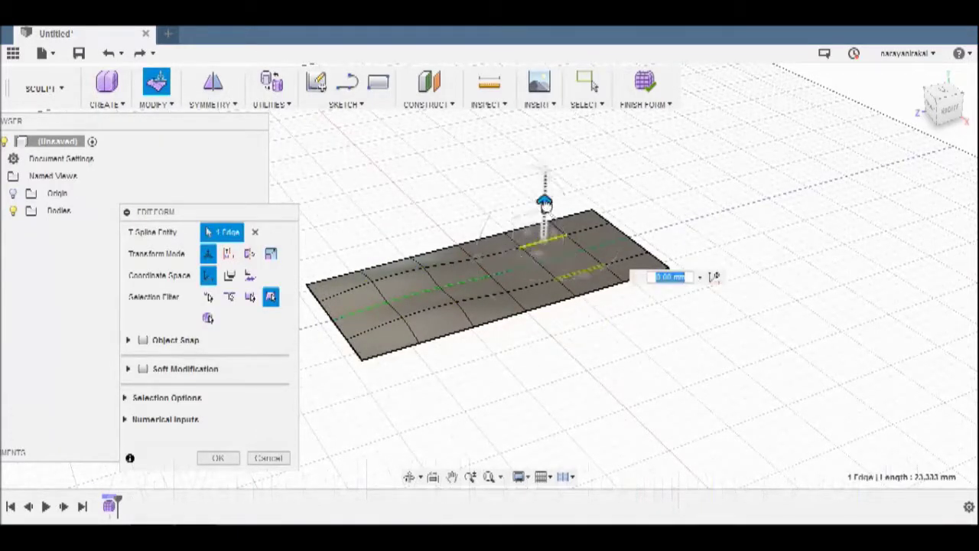
pyautogui.click(711, 375)
pyautogui.keyDown('shift'); pyautogui.moveTo(711, 376); pyautogui.dragTo(711, 376, button='middle'); pyautogui.keyUp('shift')
# Rotate the plane's front edge loop so the front end curls
pyautogui.doubleClick(417, 384)
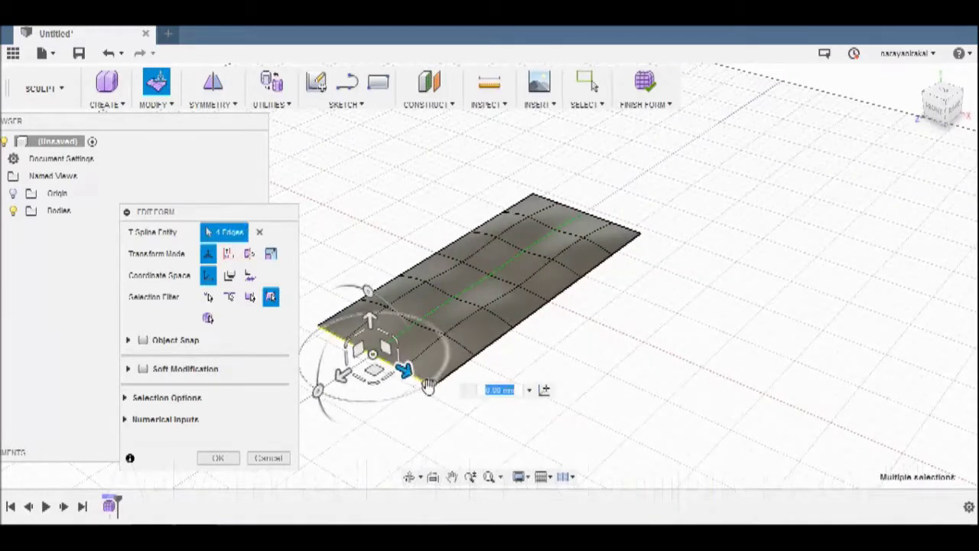
pyautogui.moveTo(417, 382); pyautogui.dragTo(448, 367)
pyautogui.click(531, 388)
pyautogui.keyDown('shift'); pyautogui.moveTo(531, 388); pyautogui.dragTo(490, 344, button='middle'); pyautogui.keyUp('shift')
pyautogui.keyDown('shift'); pyautogui.moveTo(382, 366); pyautogui.dragTo(395, 372, button='middle'); pyautogui.keyUp('shift')
pyautogui.click(396, 371)
# Move a front edge up and in to round the nose, then confirm the form edits
pyautogui.click(372, 367)
pyautogui.moveTo(363, 382); pyautogui.dragTo(351, 336)
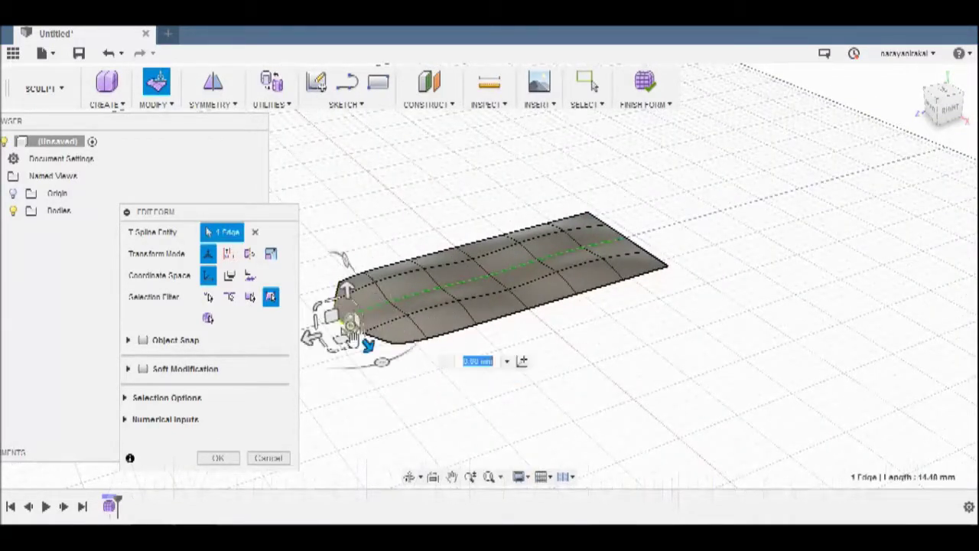
pyautogui.click(387, 401)
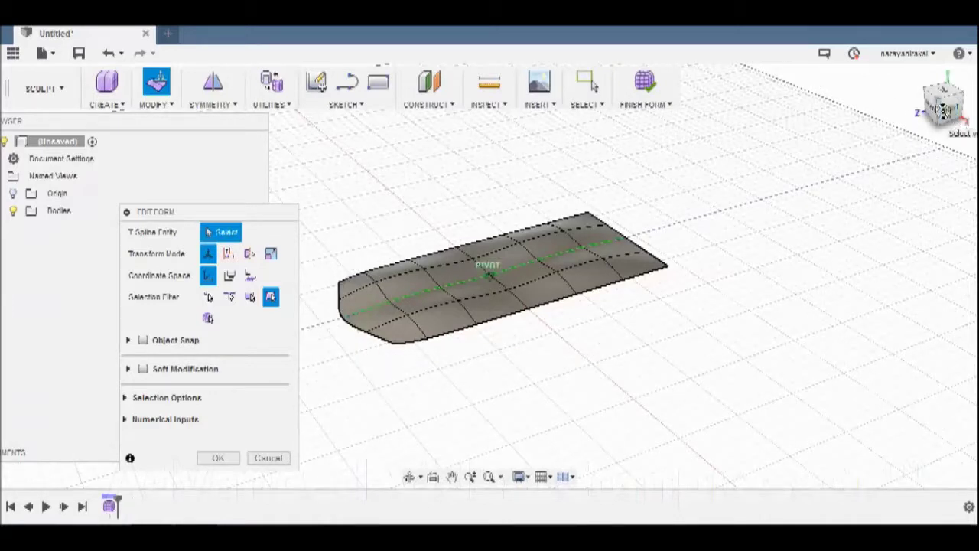
pyautogui.click(517, 259)
pyautogui.click(218, 457)
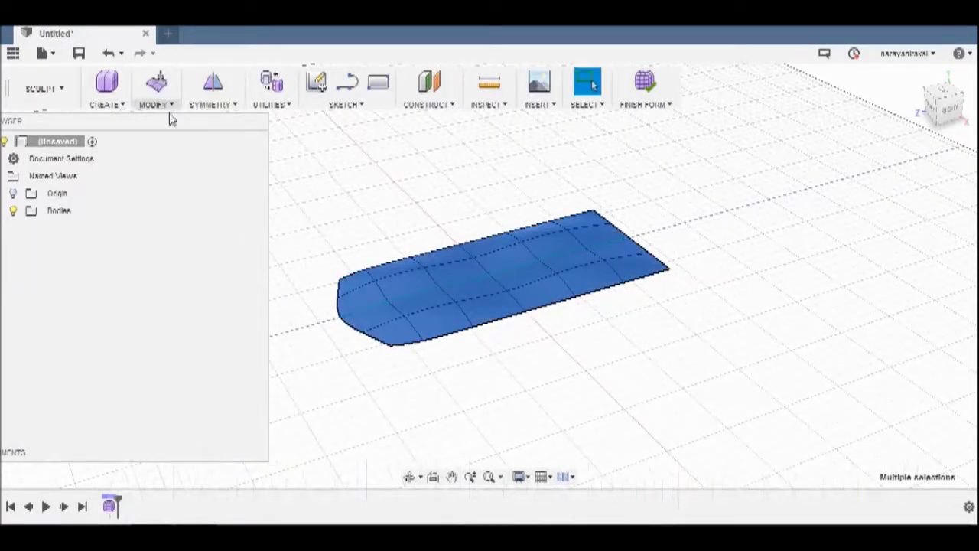
# Copy the sculpted surface and place the copy 20 mm above the original
pyautogui.rightClick(450, 268)
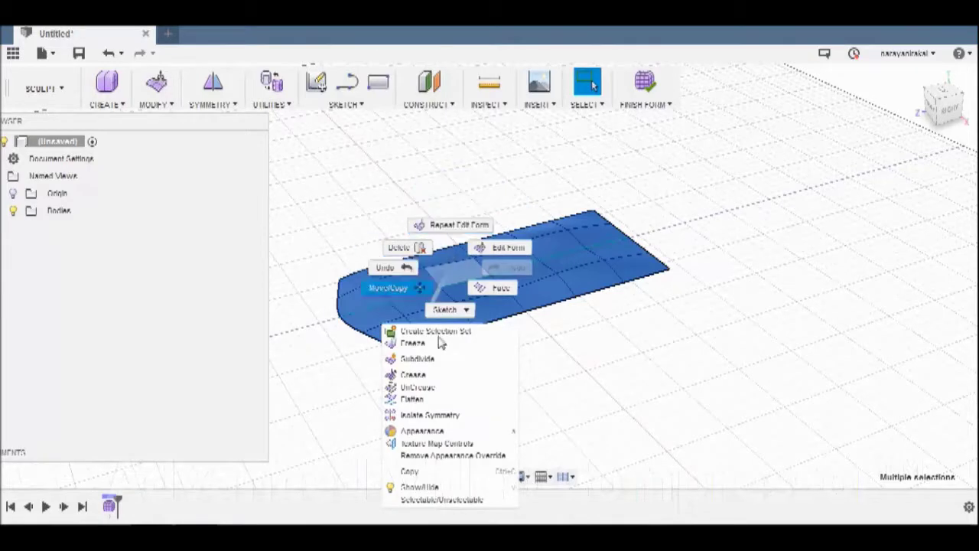
pyautogui.click(387, 286)
pyautogui.click(190, 449)
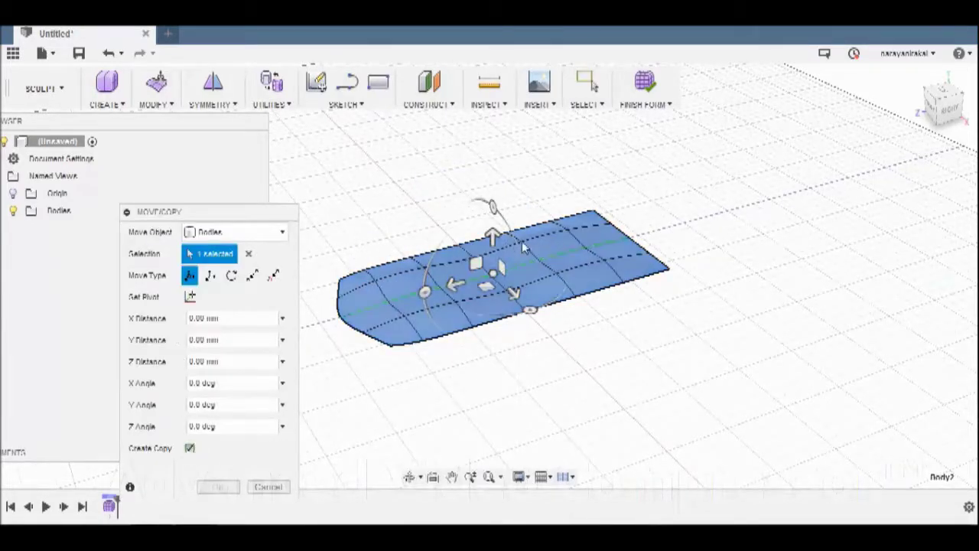
pyautogui.moveTo(493, 233); pyautogui.dragTo(492, 208)
pyautogui.click(951, 110)
pyautogui.write('20')
pyautogui.click(967, 138)
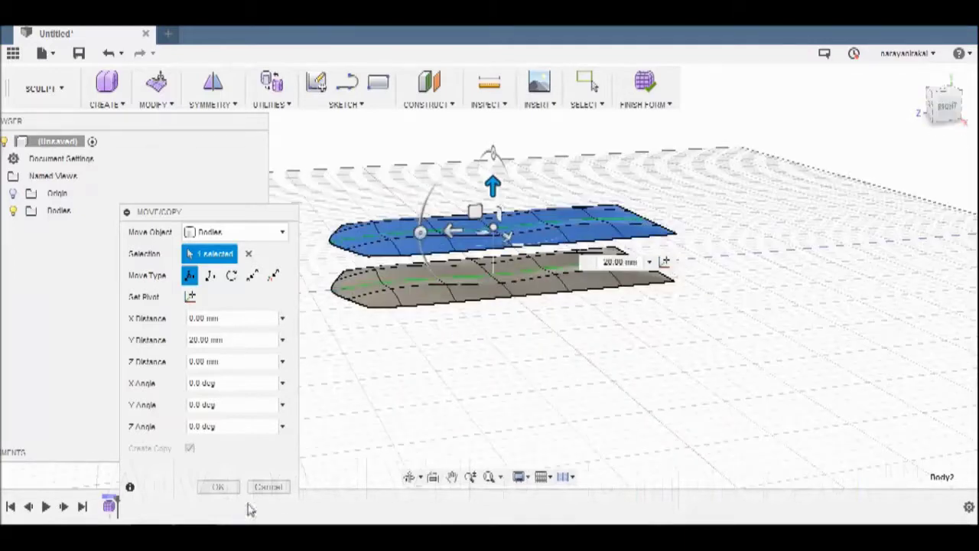
pyautogui.click(218, 488)
pyautogui.keyDown('shift'); pyautogui.moveTo(489, 322); pyautogui.dragTo(651, 306, button='middle'); pyautogui.keyUp('shift')
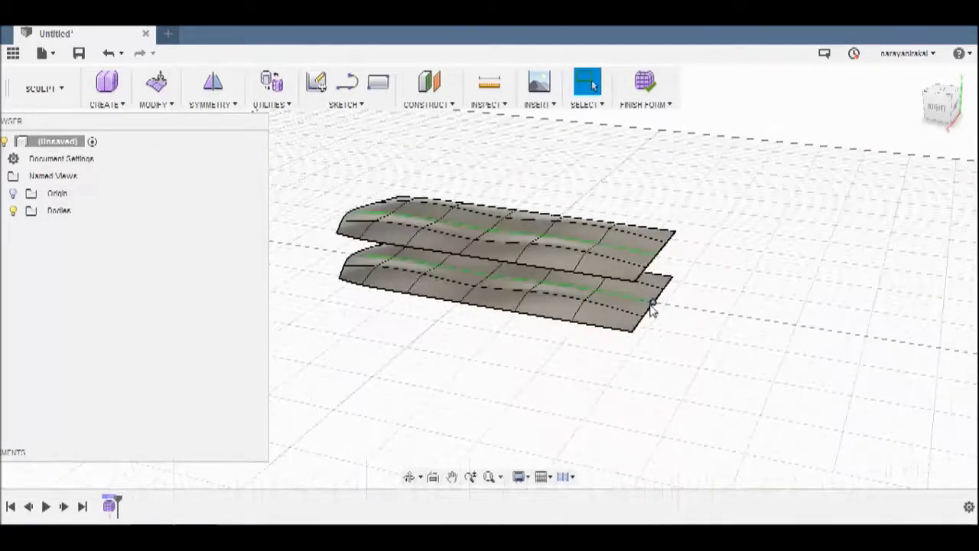
# Extend the rear edge loops of both surfaces outward by 10 mm
pyautogui.click(175, 85)
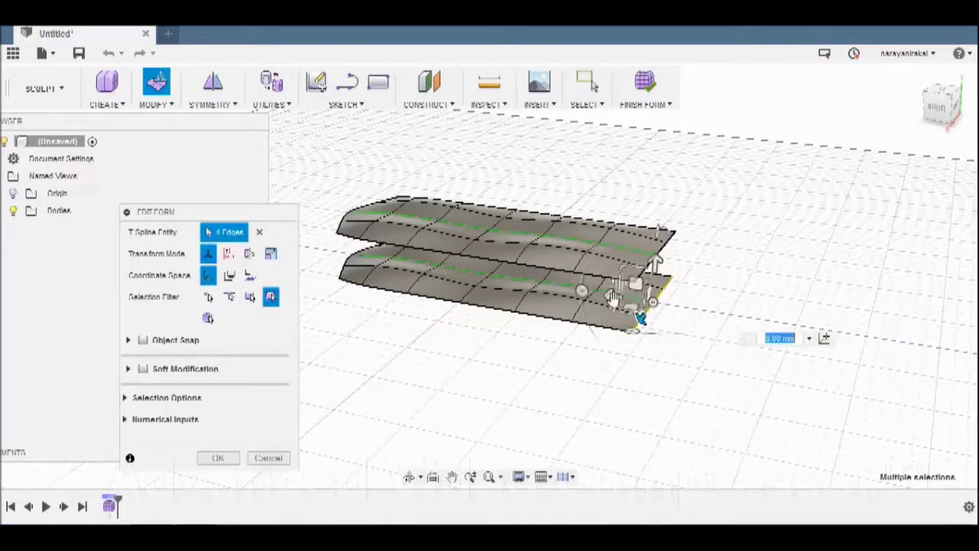
pyautogui.moveTo(608, 296); pyautogui.dragTo(628, 301)
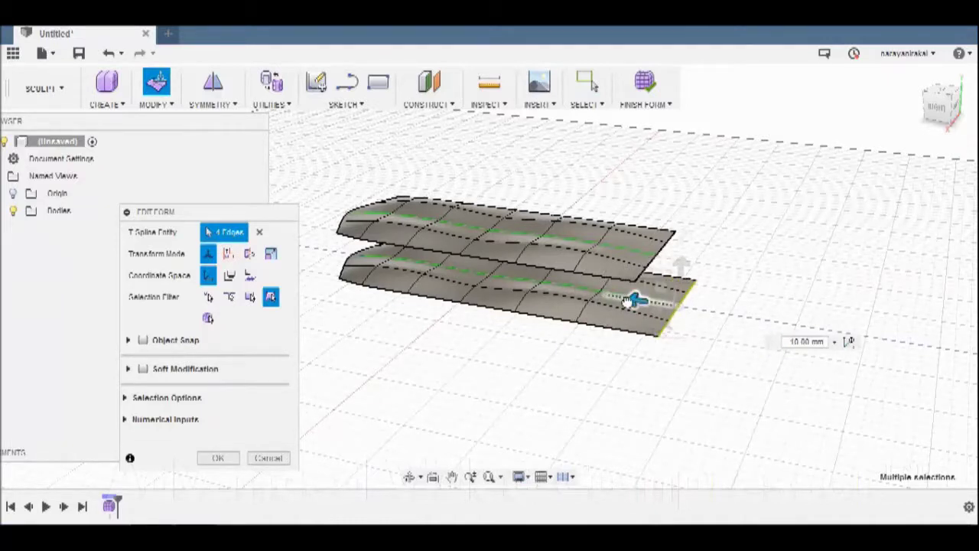
pyautogui.click(767, 336)
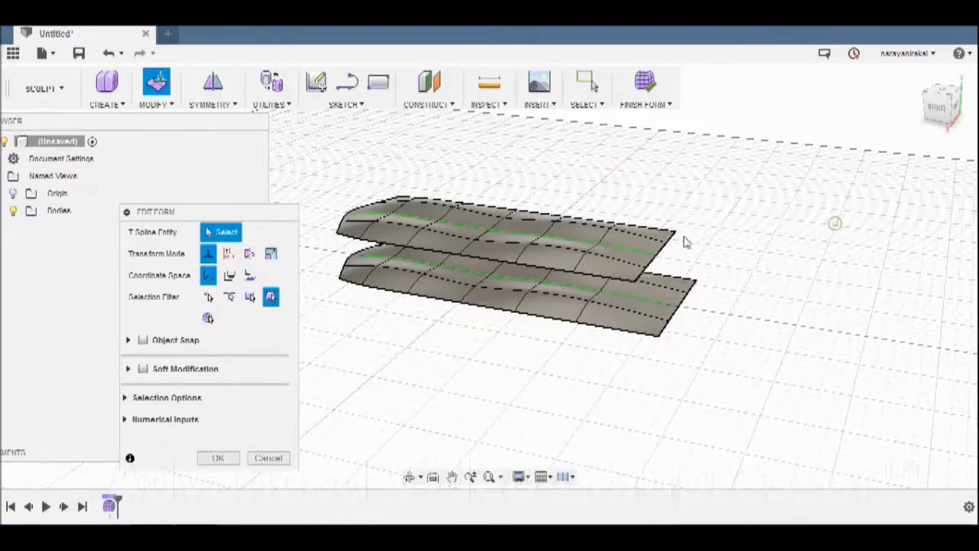
pyautogui.doubleClick(673, 233)
pyautogui.click(941, 107)
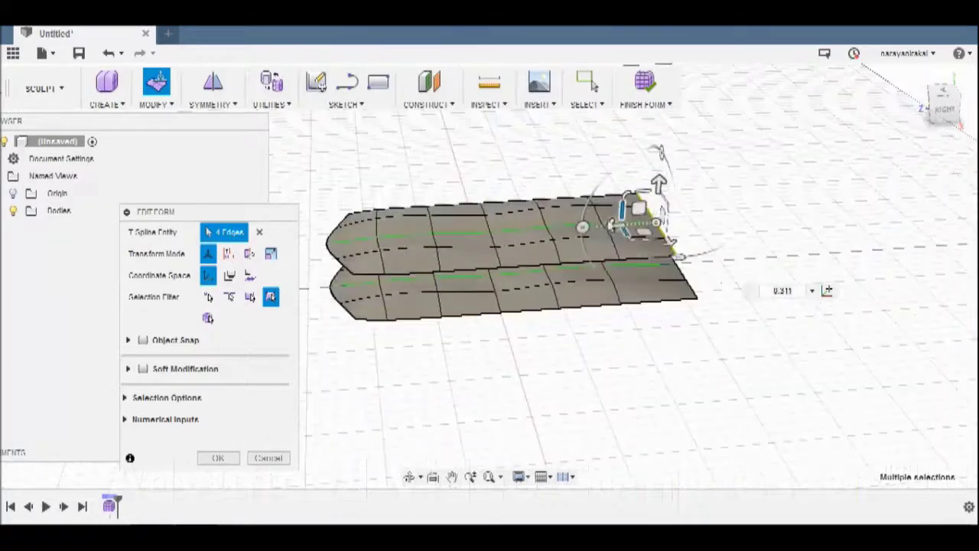
pyautogui.write('10')
pyautogui.press('Return')
pyautogui.moveTo(941, 111)
pyautogui.mouseDown()
pyautogui.moveTo(943, 101)
pyautogui.moveTo(913, 97)
pyautogui.moveTo(732, 271)
pyautogui.mouseUp()
pyautogui.click(579, 324)
# Pull the front edge loops outward into a longer rounded nose
pyautogui.keyDown('shift'); pyautogui.moveTo(732, 271); pyautogui.dragTo(403, 306, button='middle'); pyautogui.keyUp('shift')
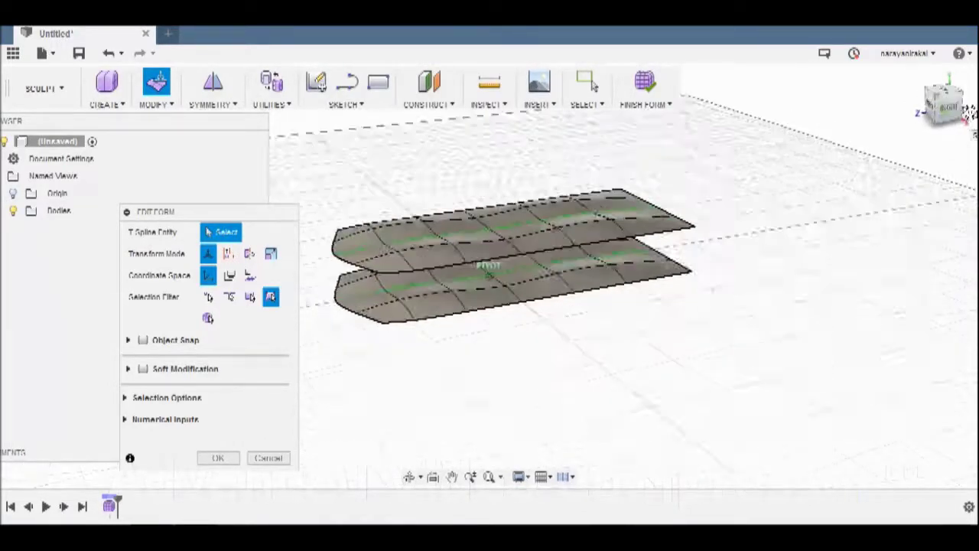
pyautogui.doubleClick(348, 268)
pyautogui.moveTo(339, 260); pyautogui.dragTo(306, 279)
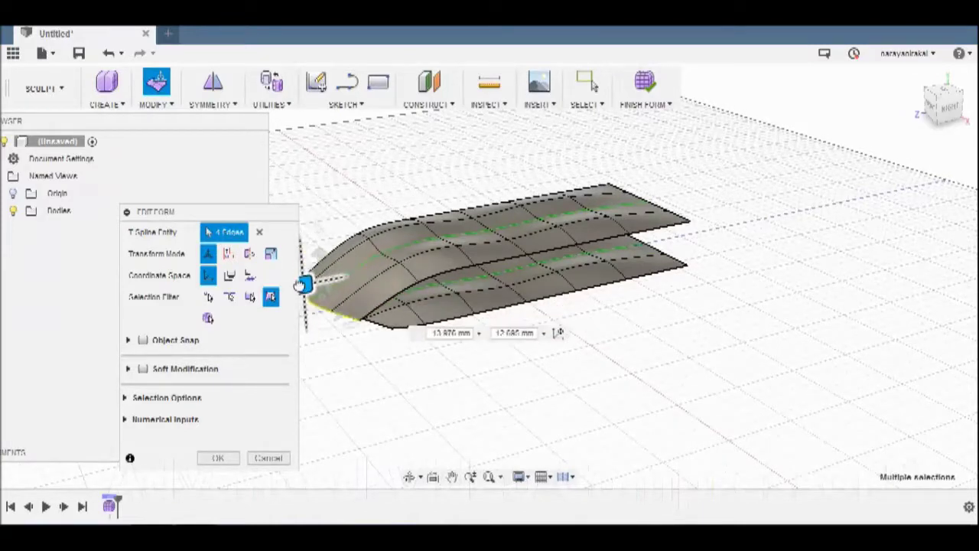
pyautogui.click(949, 107)
pyautogui.moveTo(940, 127)
pyautogui.mouseDown()
pyautogui.moveTo(970, 102)
pyautogui.moveTo(947, 118)
pyautogui.moveTo(948, 107)
pyautogui.mouseUp()
pyautogui.click(338, 358)
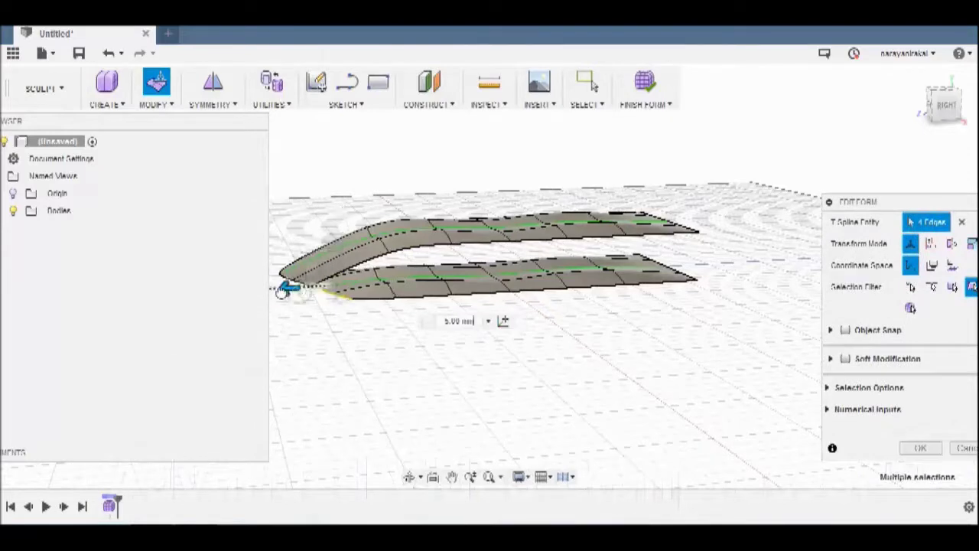
# Drag a middle edge loop of the upper surface down to form a dip
pyautogui.click(951, 113)
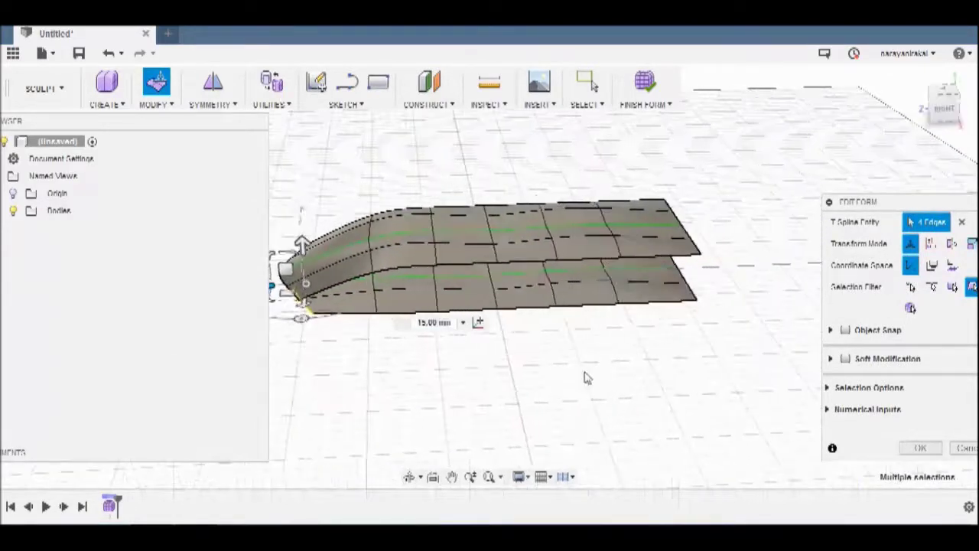
pyautogui.doubleClick(492, 230)
pyautogui.moveTo(470, 201); pyautogui.dragTo(536, 250)
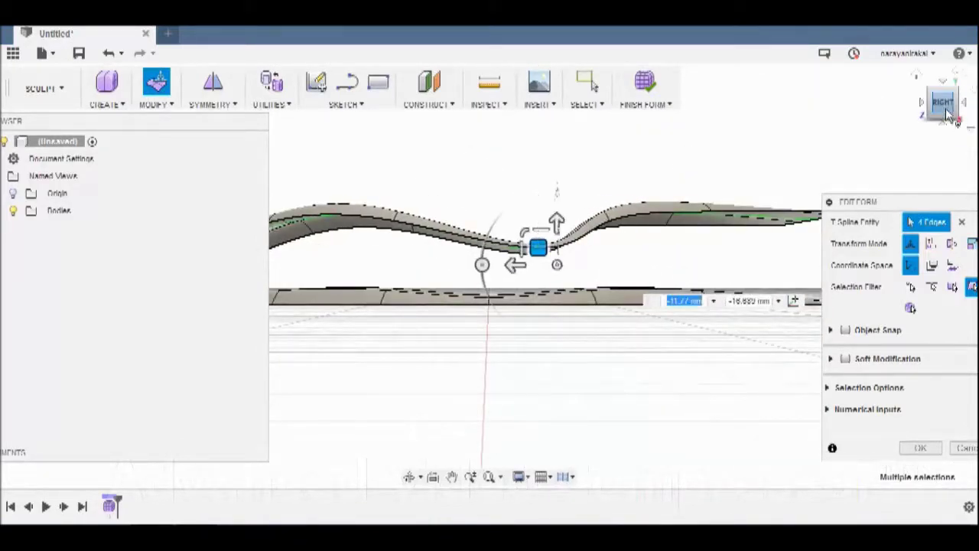
# Lower an edge on the upper surface by 10 mm
pyautogui.click(951, 115)
pyautogui.click(633, 200)
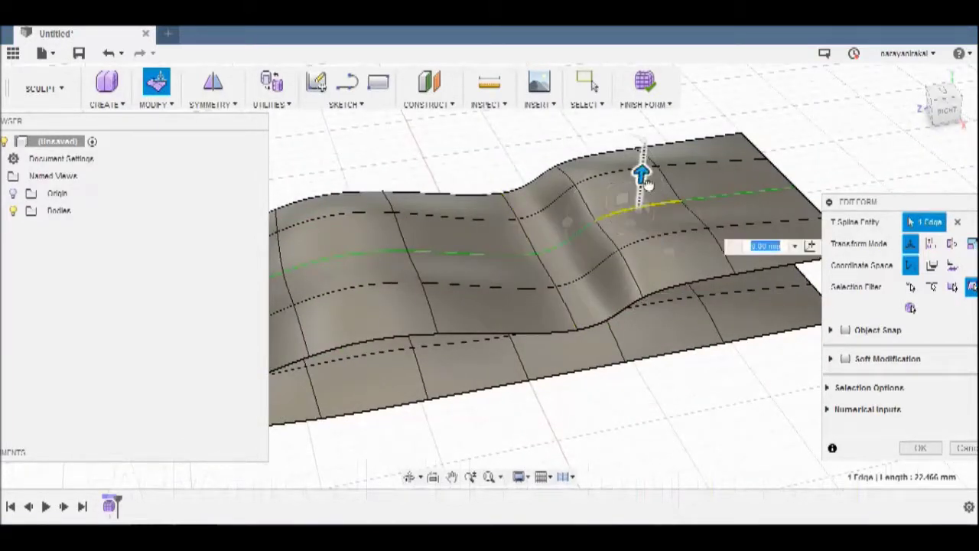
pyautogui.keyDown('shift'); pyautogui.moveTo(646, 182); pyautogui.dragTo(535, 214, button='middle'); pyautogui.keyUp('shift')
pyautogui.click(413, 268)
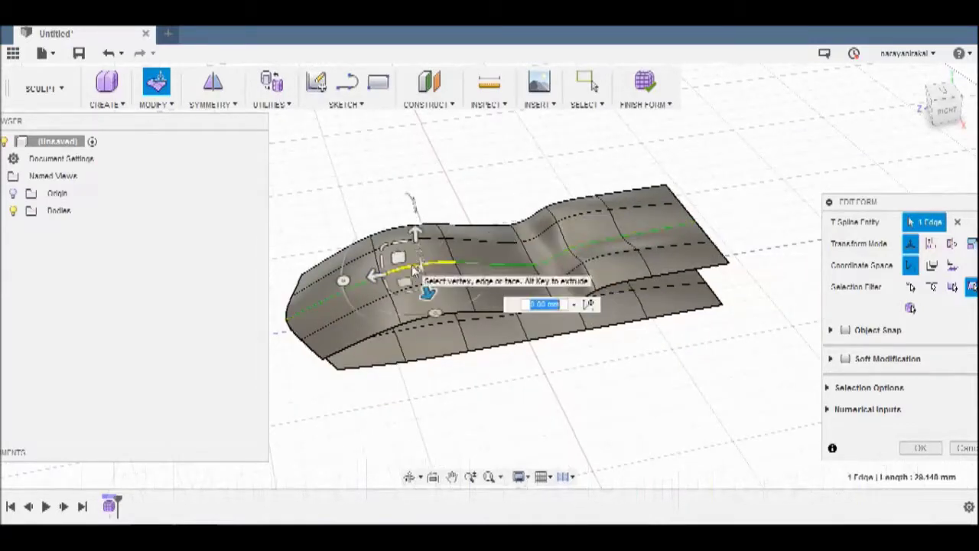
pyautogui.write('-10')
pyautogui.press('Return')
pyautogui.keyDown('shift'); pyautogui.moveTo(413, 231); pyautogui.dragTo(421, 225, button='middle'); pyautogui.keyUp('shift')
# Push two faces of the upper surface down into a recessed bowl
pyautogui.click(501, 261)
pyautogui.keyDown('shift'); pyautogui.click(541, 243); pyautogui.keyUp('shift')
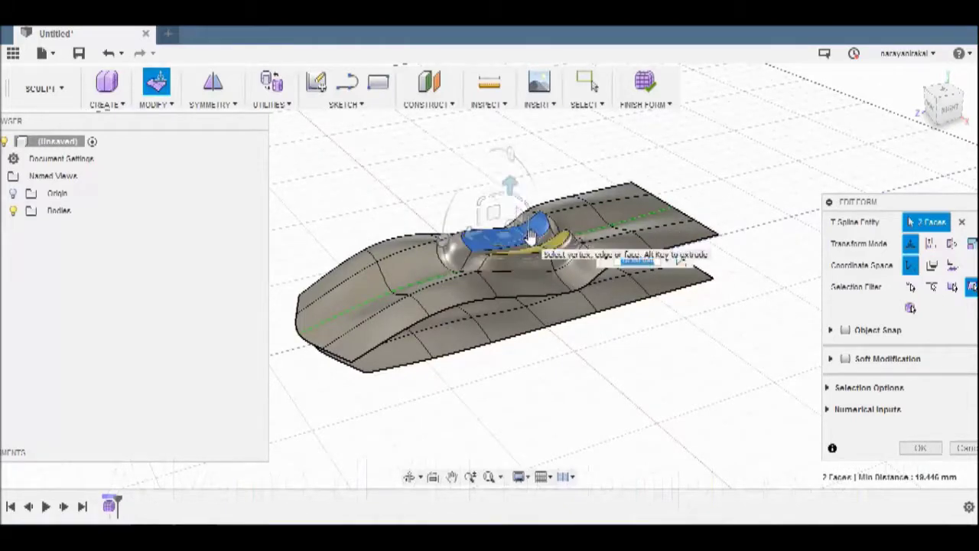
pyautogui.moveTo(510, 216)
pyautogui.mouseDown()
pyautogui.moveTo(517, 199)
pyautogui.moveTo(553, 350)
pyautogui.mouseUp()
pyautogui.scroll(2, 520, 274)
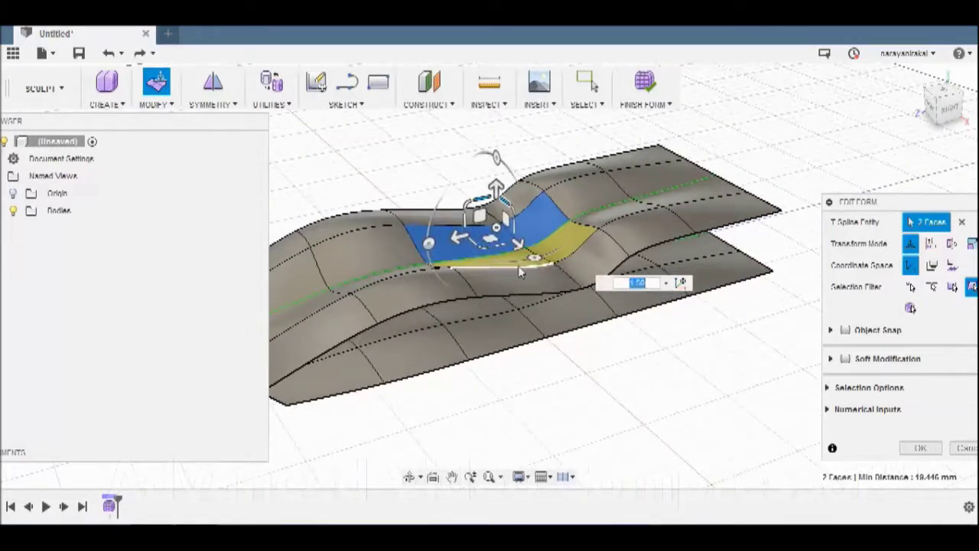
pyautogui.keyDown('shift'); pyautogui.moveTo(581, 384); pyautogui.dragTo(505, 230, button='middle'); pyautogui.keyUp('shift')
# Raise four selected faces to about 20 mm to form the cockpit bump
pyautogui.keyDown('shift'); pyautogui.click(494, 191); pyautogui.keyUp('shift')
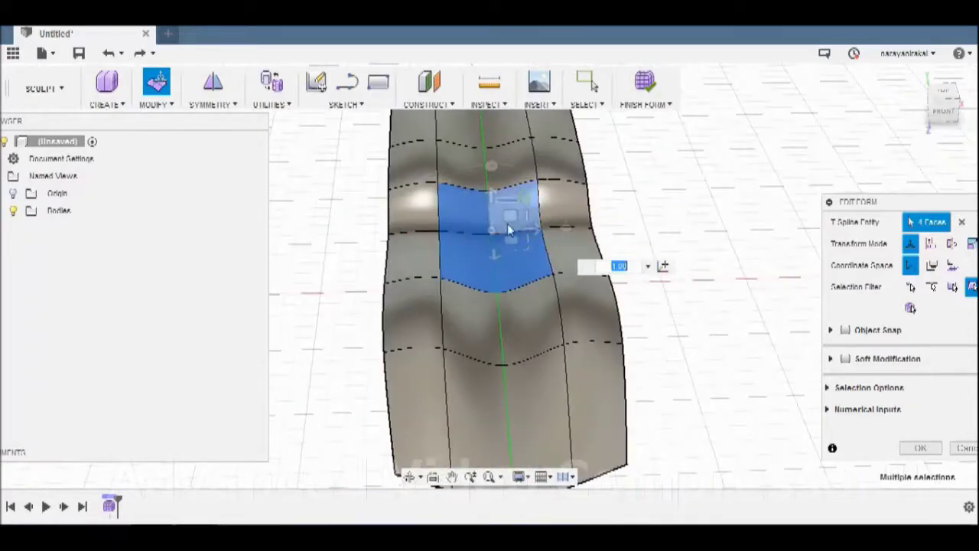
pyautogui.moveTo(490, 162); pyautogui.dragTo(494, 136)
pyautogui.keyDown('shift'); pyautogui.moveTo(495, 136); pyautogui.dragTo(633, 129, button='middle'); pyautogui.keyUp('shift')
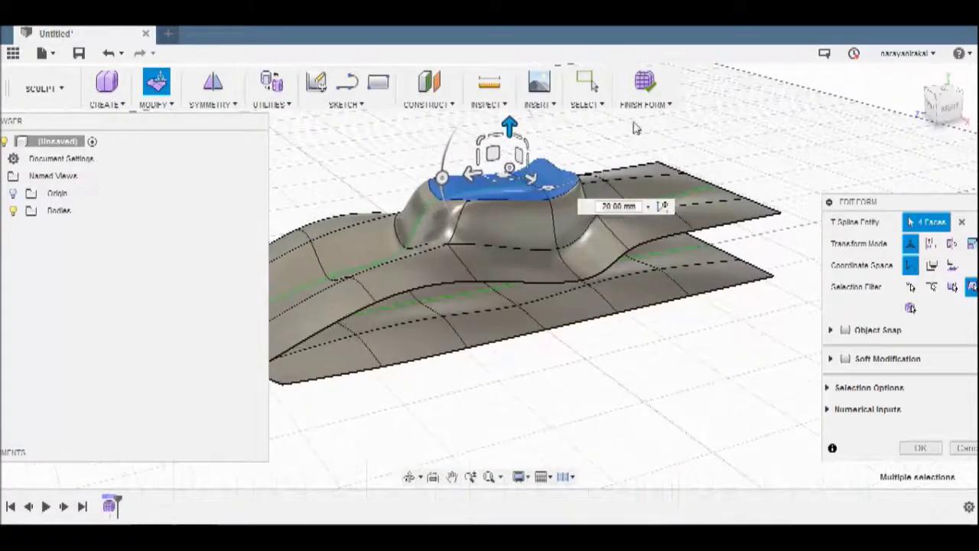
pyautogui.moveTo(509, 126); pyautogui.dragTo(511, 117)
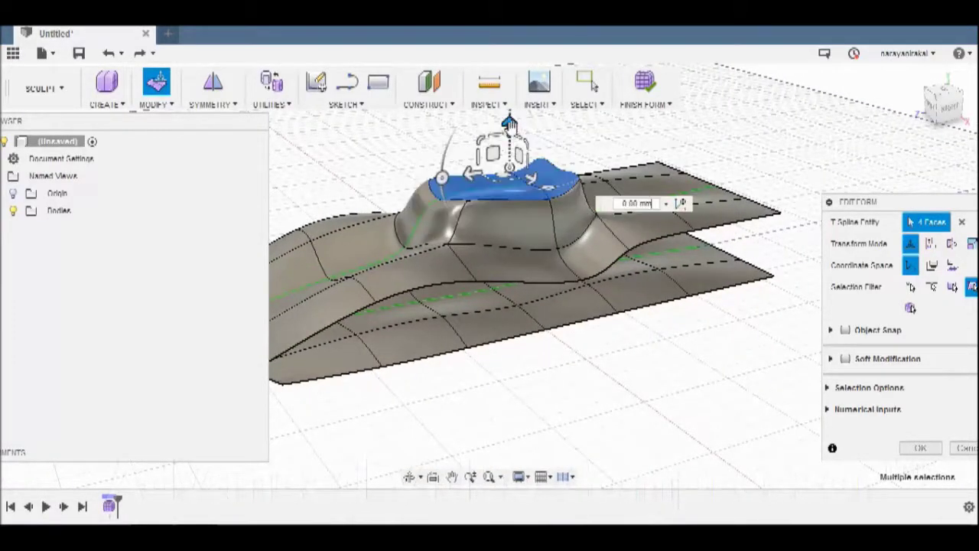
pyautogui.click(511, 116)
pyautogui.keyDown('shift'); pyautogui.moveTo(511, 116); pyautogui.dragTo(567, 184, button='middle'); pyautogui.keyUp('shift')
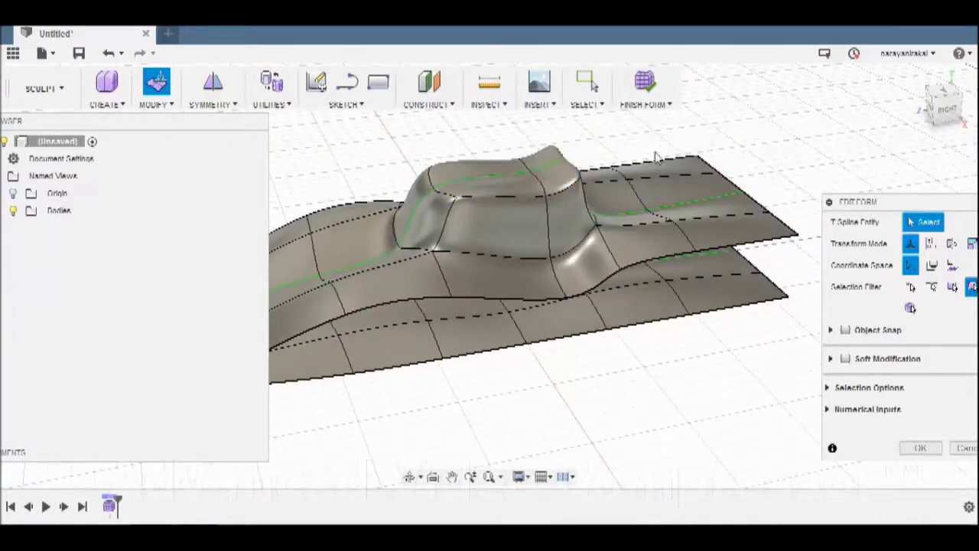
# Delete an edge on top of the bump and raise the ridge edge about 12 mm
pyautogui.click(578, 173)
pyautogui.press('Return')
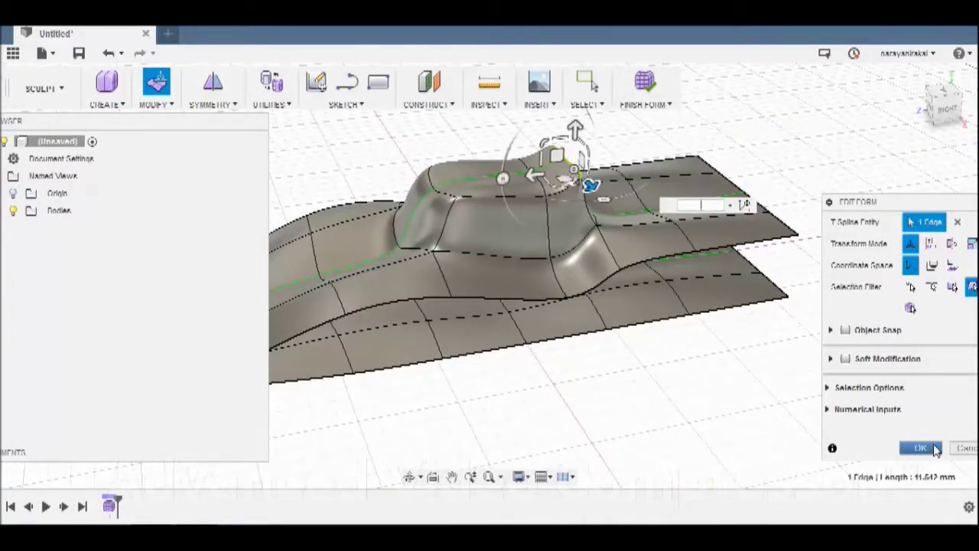
pyautogui.press('Delete')
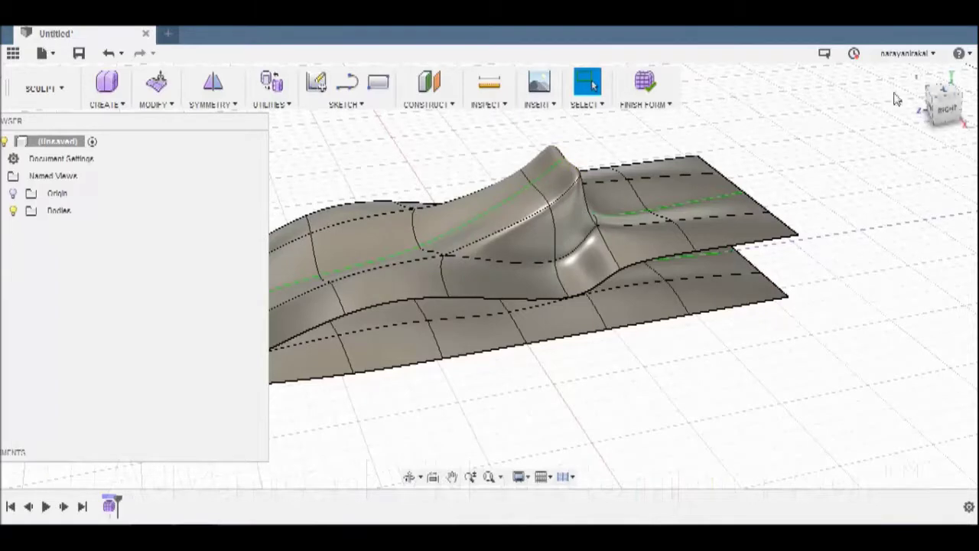
pyautogui.click(931, 94)
pyautogui.press('e')
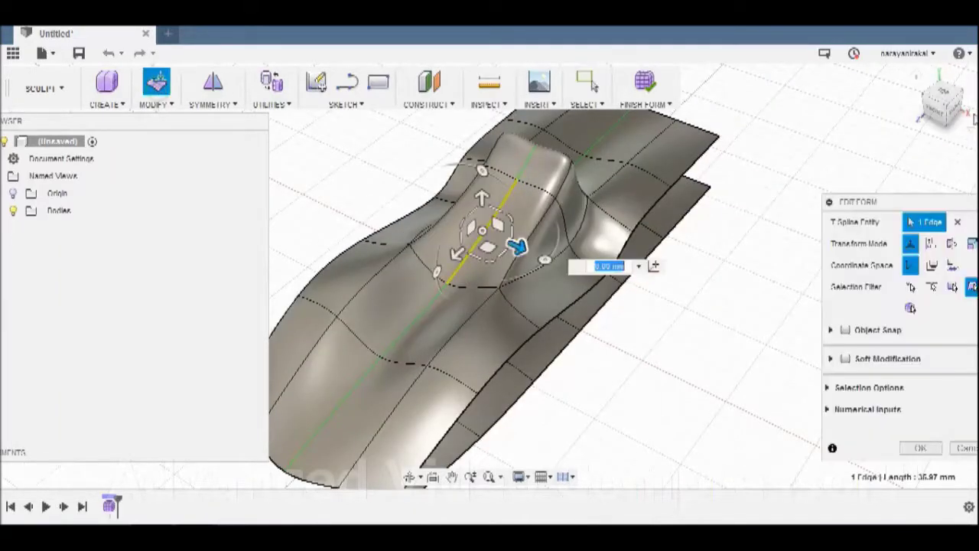
pyautogui.keyDown('shift'); pyautogui.moveTo(485, 223); pyautogui.dragTo(459, 188, button='middle'); pyautogui.keyUp('shift')
pyautogui.moveTo(459, 188); pyautogui.dragTo(415, 158)
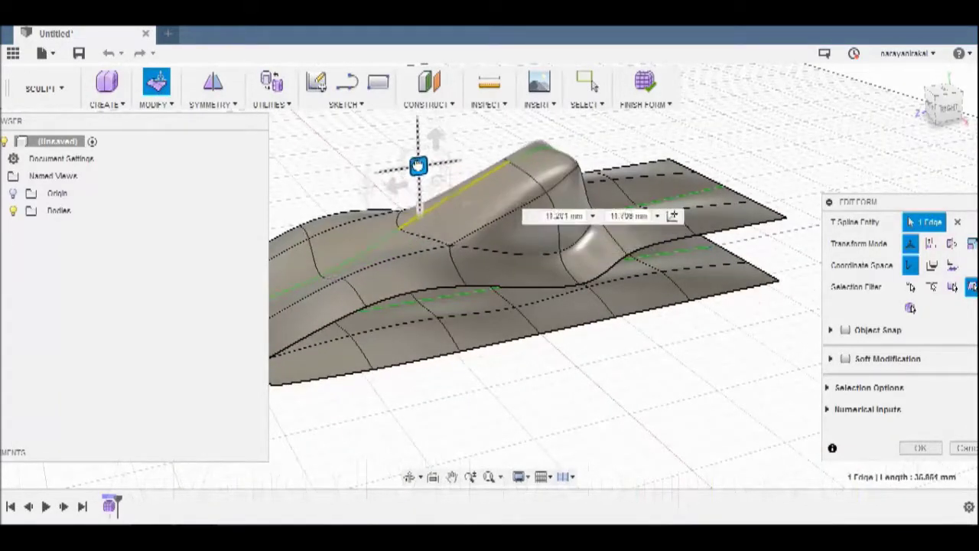
pyautogui.moveTo(408, 148)
pyautogui.keyDown('shift'); pyautogui.mouseDown(button='middle')
pyautogui.moveTo(671, 210)
pyautogui.moveTo(658, 214)
pyautogui.mouseUp(button='middle'); pyautogui.keyUp('shift')
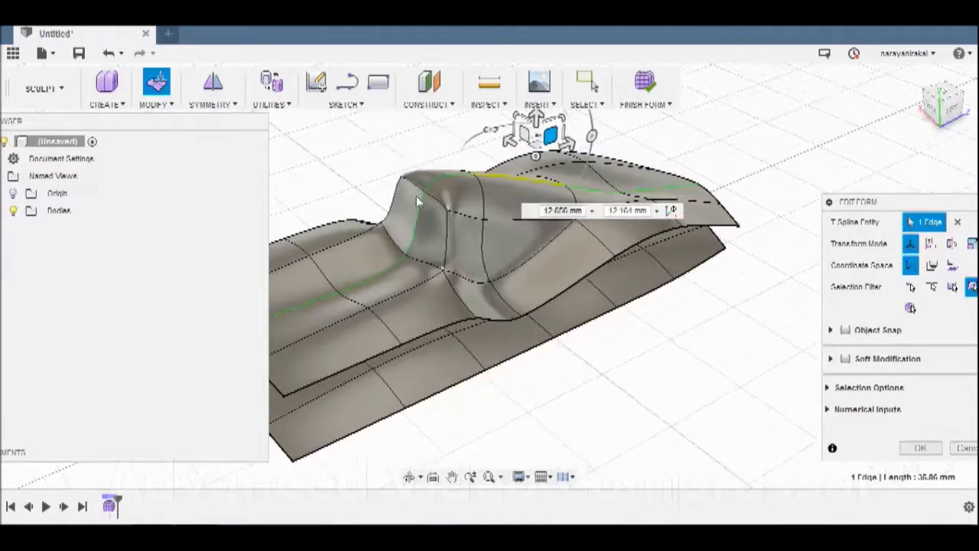
# Move a vertex at the front of the canopy to reshape it
pyautogui.click(439, 174)
pyautogui.moveTo(439, 170); pyautogui.dragTo(405, 164)
pyautogui.click(425, 214)
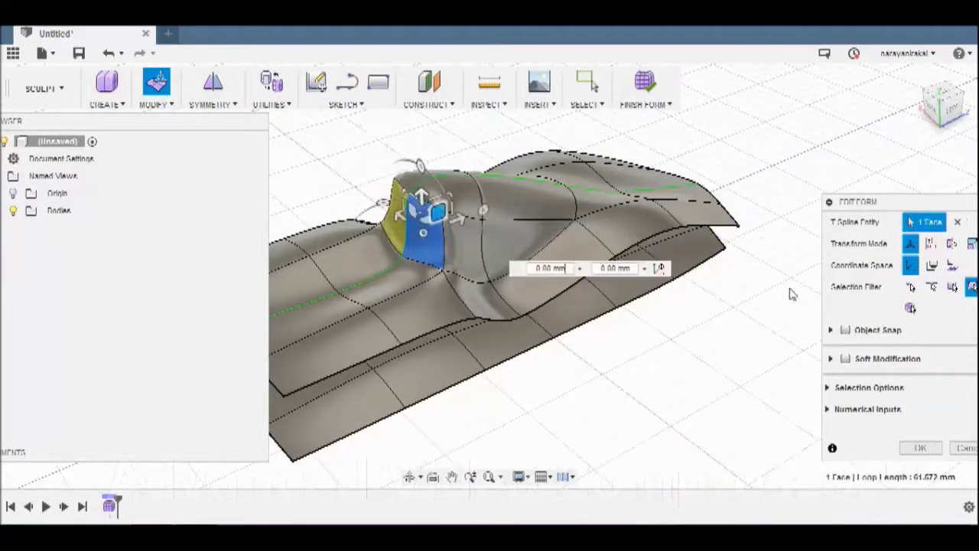
# Drag a bump vertex and push the bump's front face down and forward
pyautogui.click(940, 95)
pyautogui.click(937, 94)
pyautogui.click(437, 195)
pyautogui.moveTo(437, 195); pyautogui.dragTo(405, 233)
pyautogui.click(444, 209)
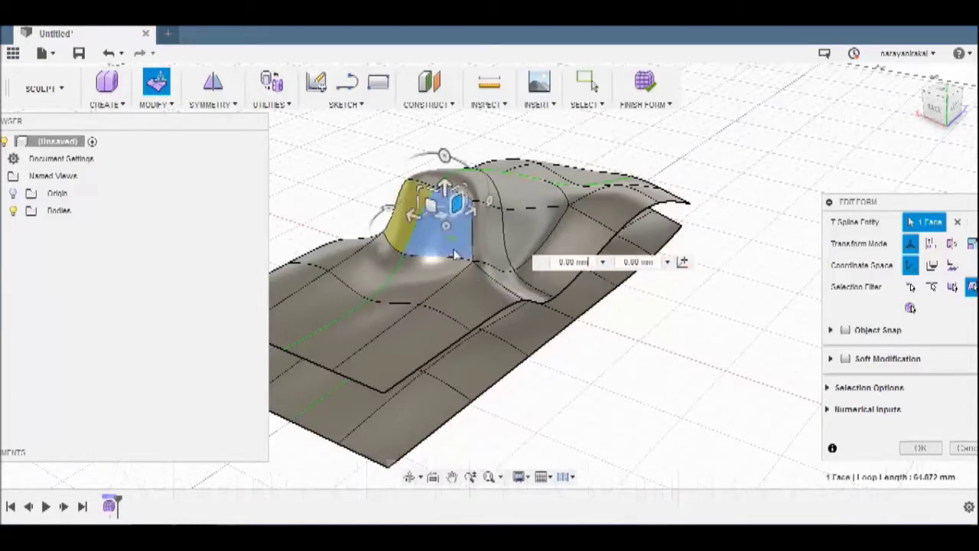
pyautogui.moveTo(449, 210); pyautogui.dragTo(363, 273)
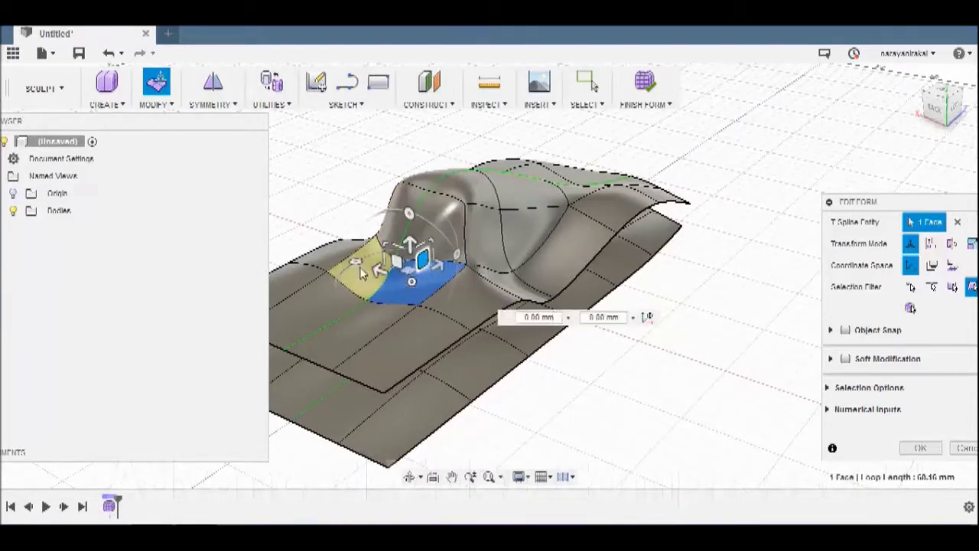
pyautogui.click(920, 448)
# Scale the opening's edge loop outward and pull it to reshape the cockpit opening
pyautogui.keyDown('shift'); pyautogui.moveTo(535, 306); pyautogui.dragTo(591, 87, button='middle'); pyautogui.keyUp('shift')
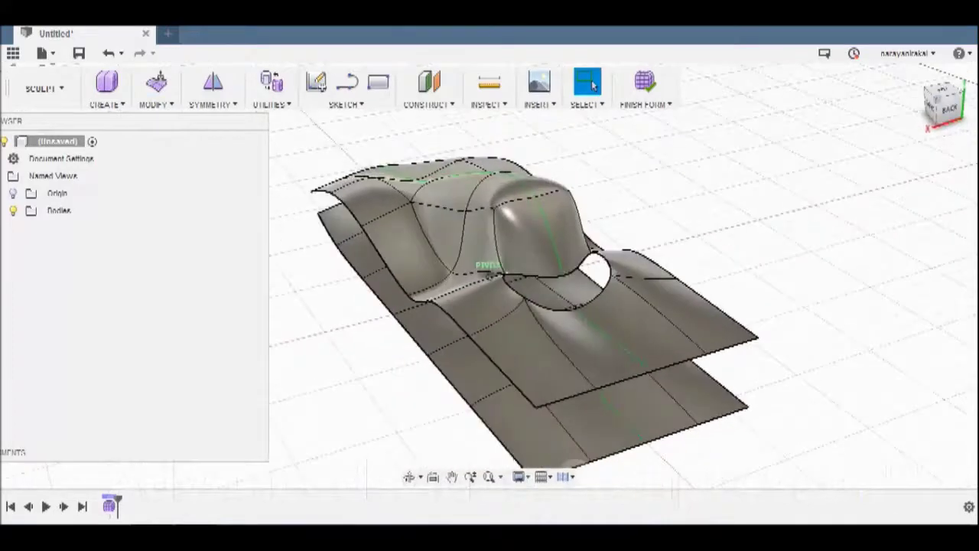
pyautogui.keyDown('shift'); pyautogui.moveTo(898, 109); pyautogui.dragTo(458, 344, button='middle'); pyautogui.keyUp('shift')
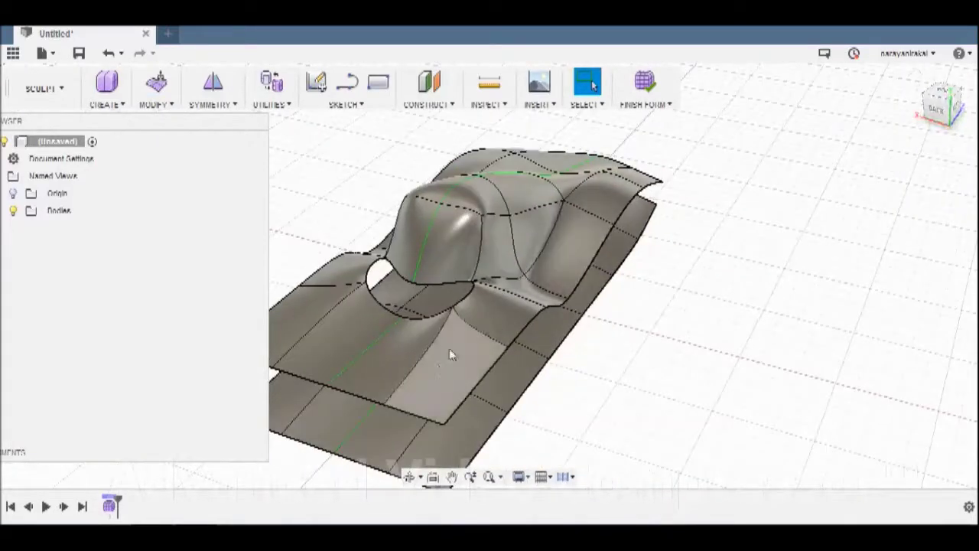
pyautogui.click(458, 345)
pyautogui.click(835, 265)
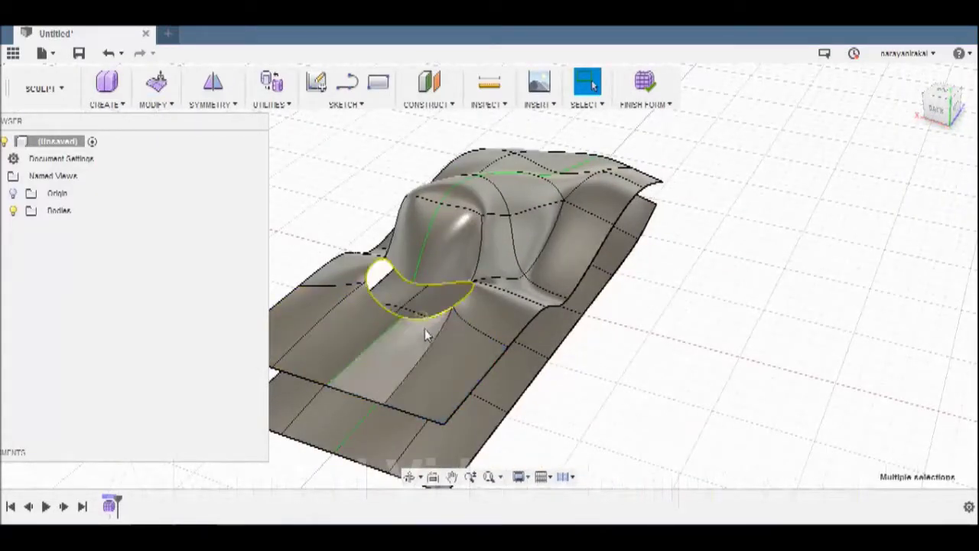
pyautogui.click(156, 82)
pyautogui.moveTo(378, 277); pyautogui.dragTo(381, 275)
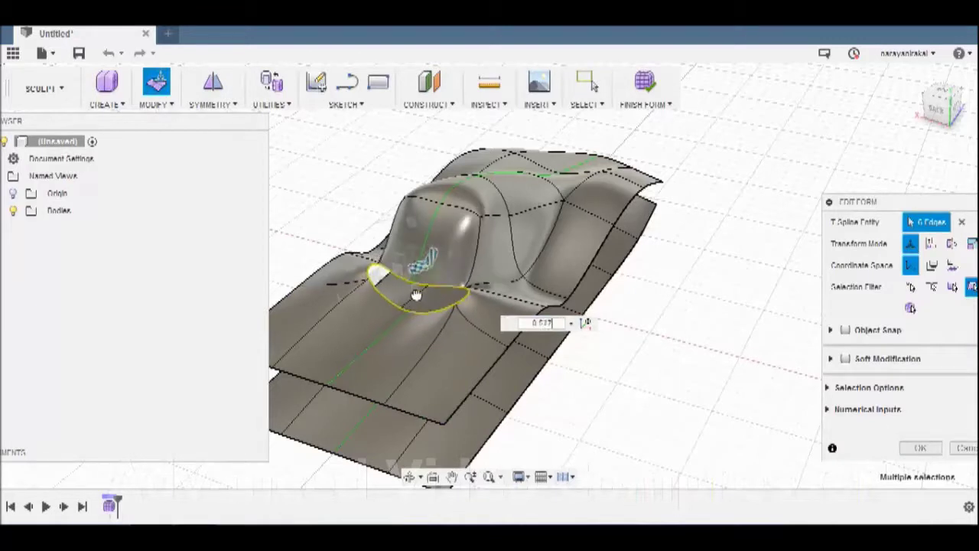
pyautogui.moveTo(381, 273); pyautogui.dragTo(372, 284)
pyautogui.moveTo(371, 284)
pyautogui.keyDown('shift'); pyautogui.mouseDown(button='middle')
pyautogui.moveTo(517, 310)
pyautogui.moveTo(348, 245)
pyautogui.mouseUp(button='middle'); pyautogui.keyUp('shift')
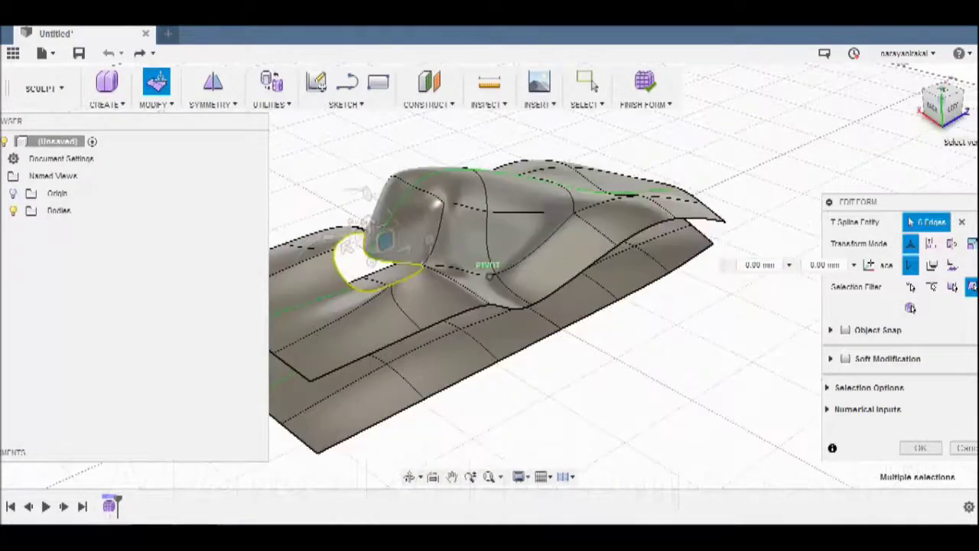
pyautogui.press('Escape')
pyautogui.keyDown('shift'); pyautogui.moveTo(490, 291); pyautogui.dragTo(428, 283, button='middle'); pyautogui.keyUp('shift')
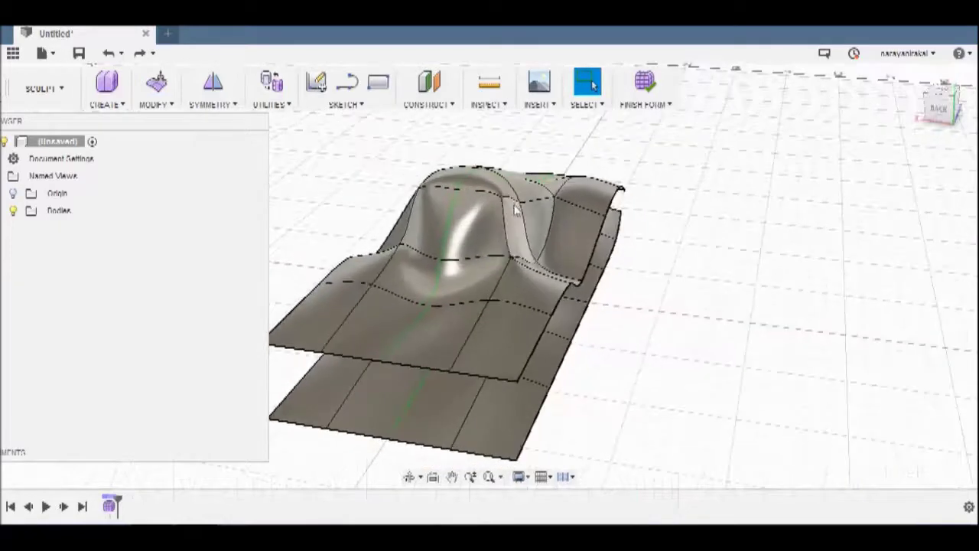
# Move the rear opening's rim edges to widen and round the cutout
pyautogui.click(466, 276)
pyautogui.moveTo(940, 107); pyautogui.dragTo(910, 115)
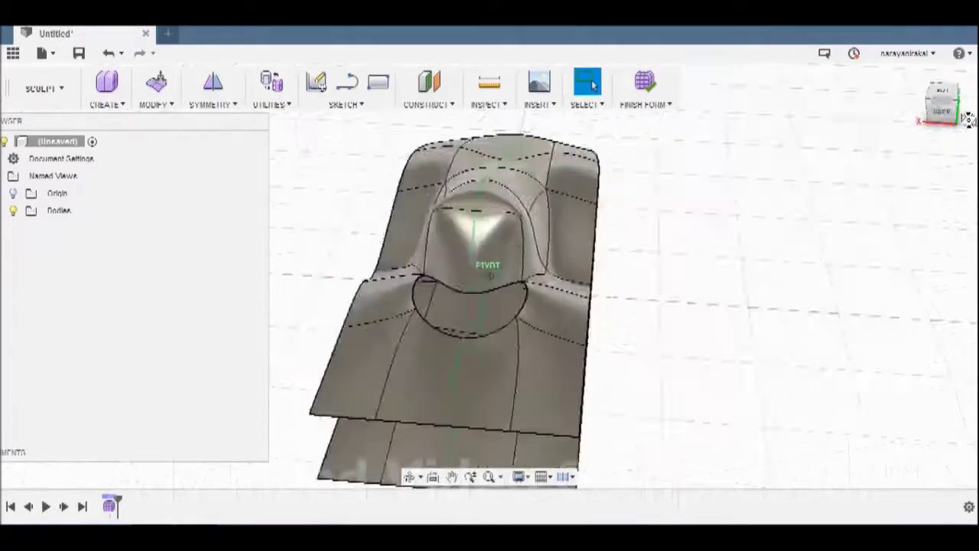
pyautogui.click(156, 82)
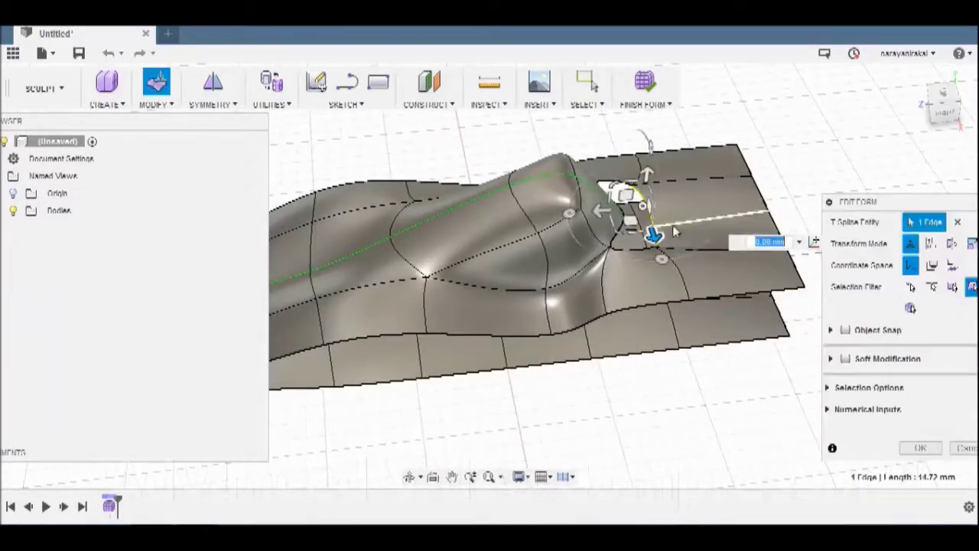
pyautogui.moveTo(672, 225); pyautogui.dragTo(702, 187)
pyautogui.moveTo(702, 187)
pyautogui.keyDown('shift'); pyautogui.mouseDown(button='middle')
pyautogui.moveTo(711, 280)
pyautogui.moveTo(524, 374)
pyautogui.mouseUp(button='middle'); pyautogui.keyUp('shift')
pyautogui.moveTo(428, 322); pyautogui.dragTo(409, 321)
pyautogui.moveTo(408, 321)
pyautogui.keyDown('shift'); pyautogui.mouseDown(button='middle')
pyautogui.moveTo(359, 229)
pyautogui.moveTo(328, 116)
pyautogui.moveTo(428, 176)
pyautogui.moveTo(489, 191)
pyautogui.mouseUp(button='middle'); pyautogui.keyUp('shift')
# Select a cockpit ridge edge, finish the edit, and pick the top face over the cockpit
pyautogui.click(489, 191)
pyautogui.keyDown('shift'); pyautogui.moveTo(910, 122); pyautogui.dragTo(539, 190, button='middle'); pyautogui.keyUp('shift')
pyautogui.click(577, 171)
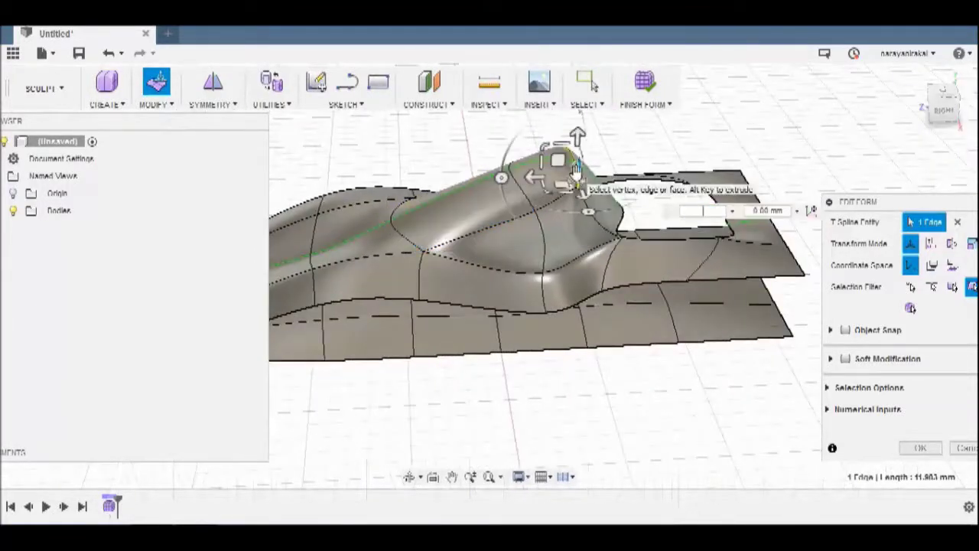
pyautogui.click(920, 447)
pyautogui.click(473, 194)
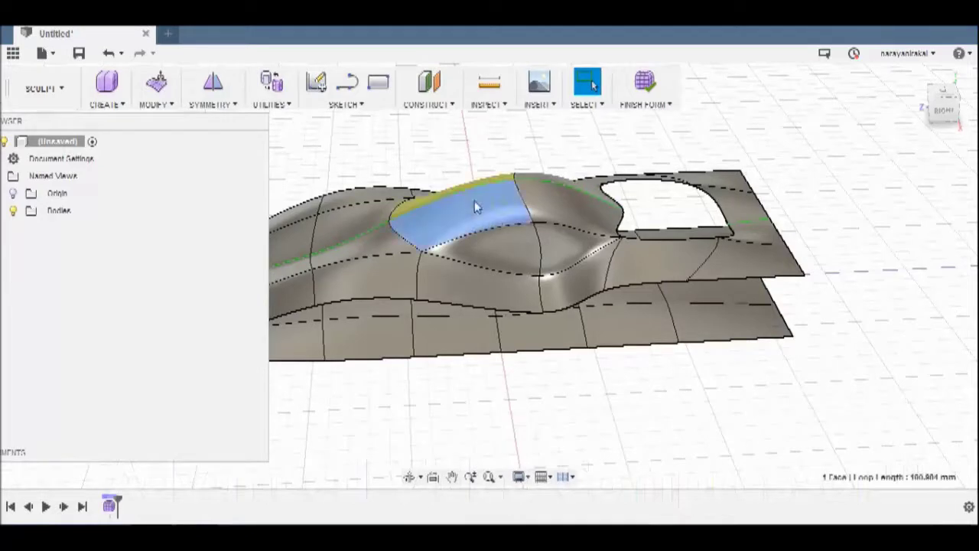
# Raise a hood edge by 5 mm
pyautogui.press('Return')
pyautogui.moveTo(429, 191)
pyautogui.keyDown('shift'); pyautogui.mouseDown(button='middle')
pyautogui.moveTo(448, 201)
pyautogui.moveTo(470, 164)
pyautogui.moveTo(579, 125)
pyautogui.moveTo(428, 245)
pyautogui.mouseUp(button='middle'); pyautogui.keyUp('shift')
pyautogui.click(412, 260)
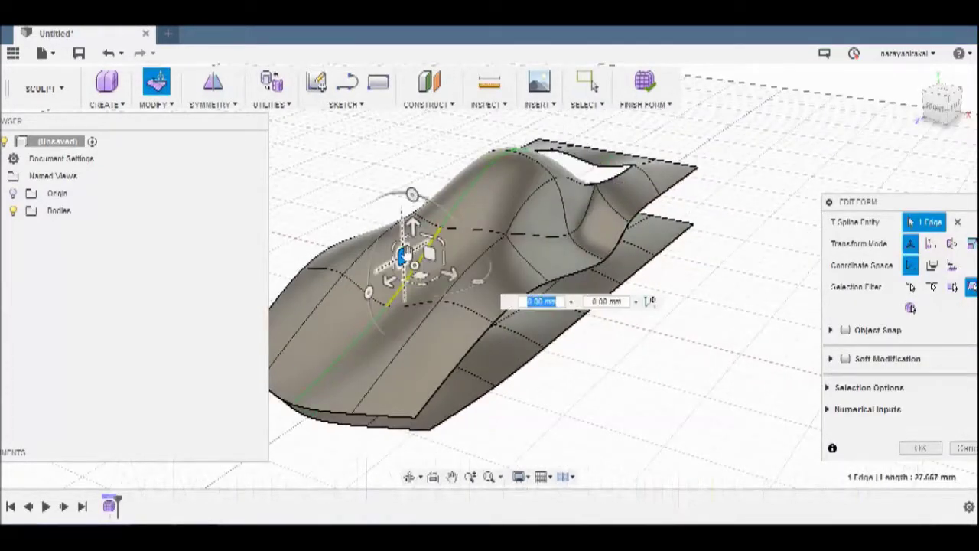
pyautogui.moveTo(410, 229); pyautogui.dragTo(409, 222)
# Remove a lower side panel face to cut out a wheel arch
pyautogui.keyDown('shift'); pyautogui.moveTo(865, 119); pyautogui.dragTo(702, 253, button='middle'); pyautogui.keyUp('shift')
pyautogui.moveTo(941, 99); pyautogui.dragTo(604, 359)
pyautogui.click(604, 359)
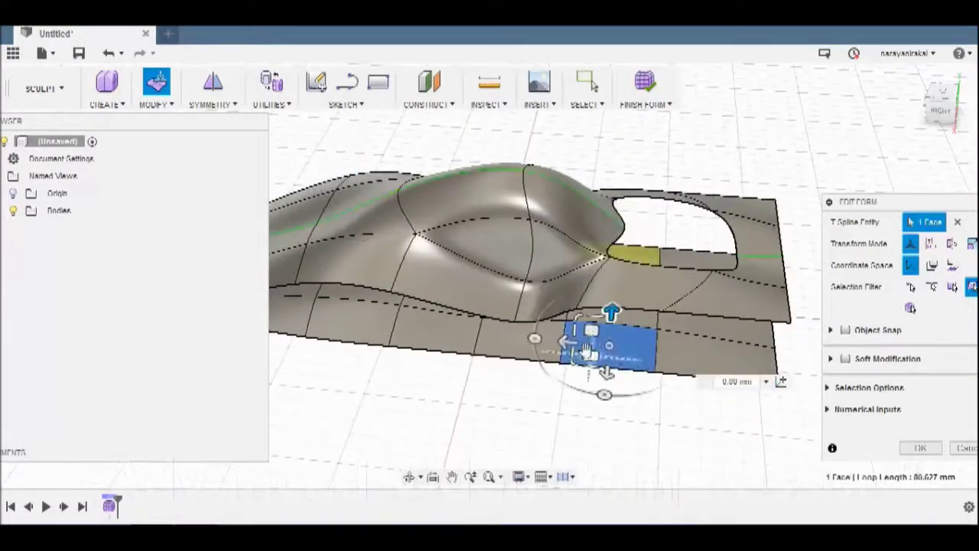
pyautogui.click(940, 453)
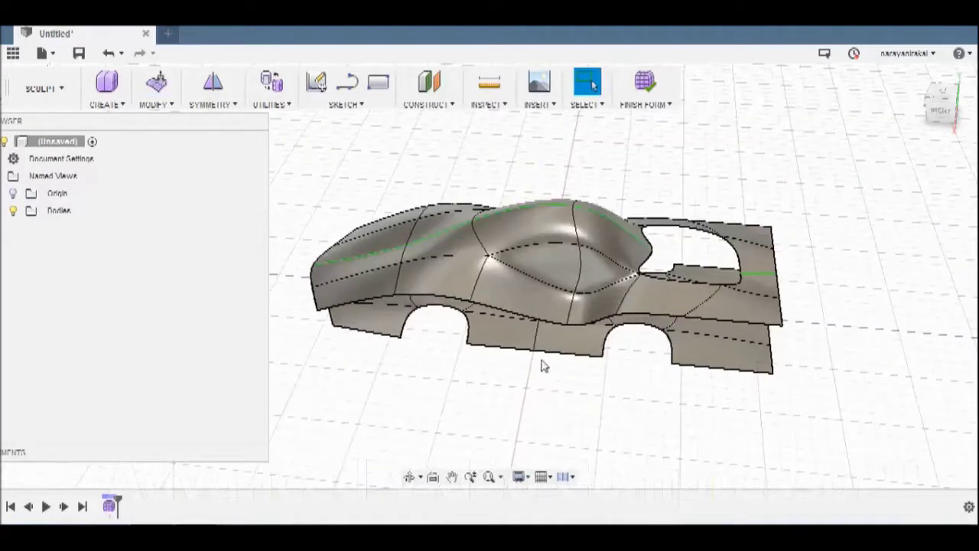
# Reshape the front and rear wheel-arch edges, then start Insert Point
pyautogui.moveTo(942, 122); pyautogui.dragTo(951, 97)
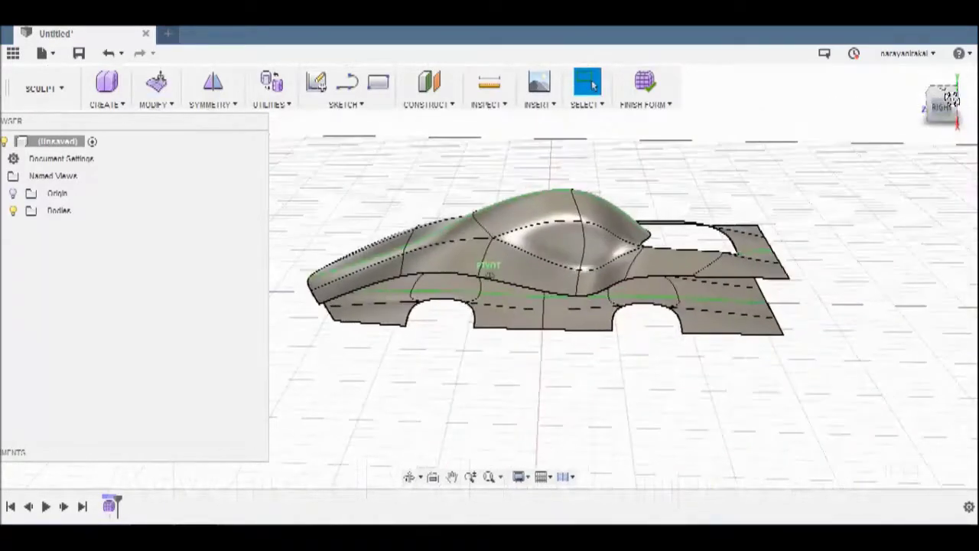
pyautogui.click(676, 329)
pyautogui.moveTo(667, 317); pyautogui.dragTo(689, 306)
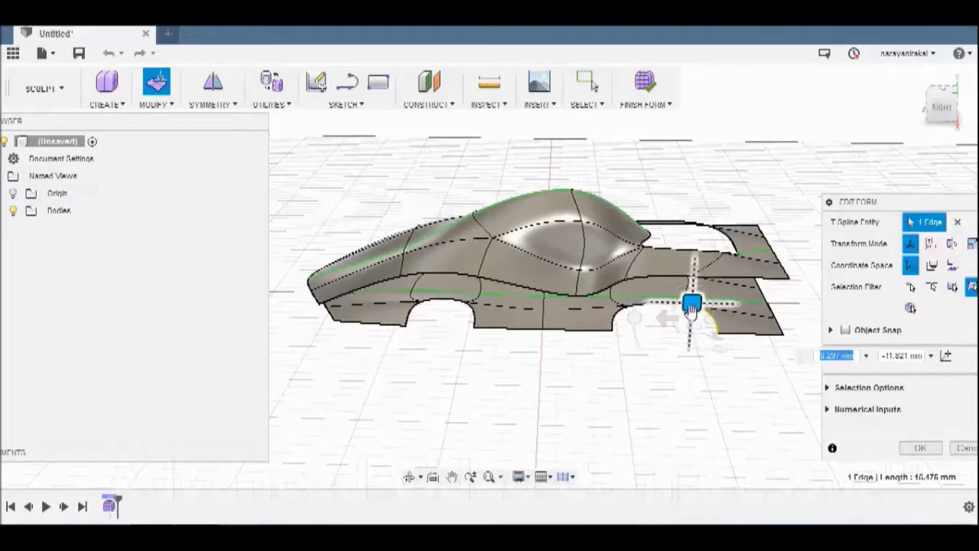
pyautogui.click(605, 306)
pyautogui.click(394, 299)
pyautogui.moveTo(394, 296); pyautogui.dragTo(471, 298)
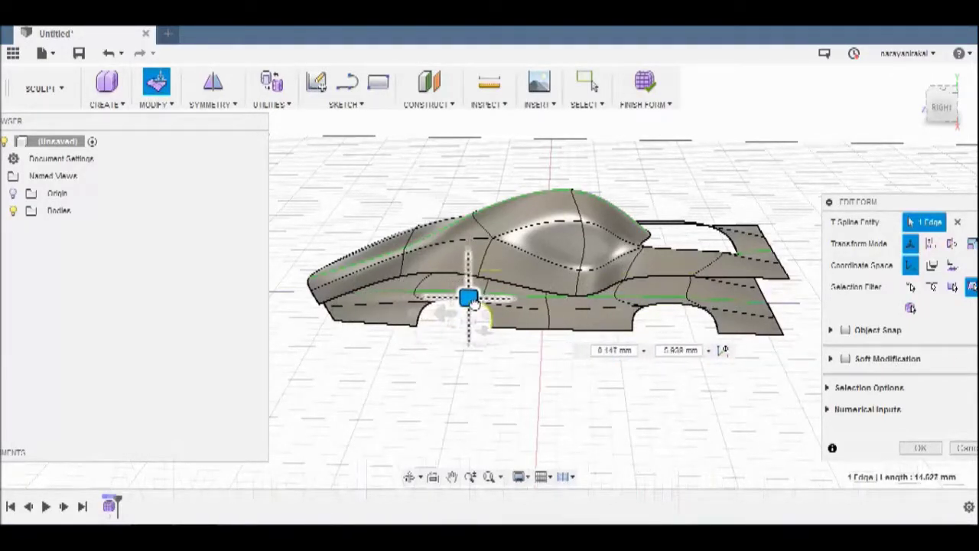
pyautogui.click(604, 343)
pyautogui.keyDown('shift'); pyautogui.moveTo(773, 322); pyautogui.dragTo(719, 336, button='middle'); pyautogui.keyUp('shift')
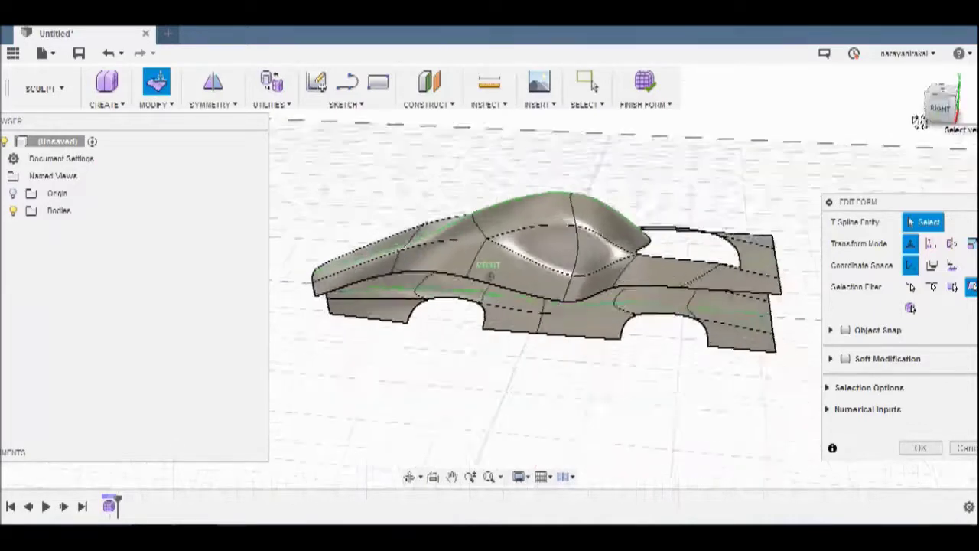
pyautogui.click(156, 88)
pyautogui.click(169, 64)
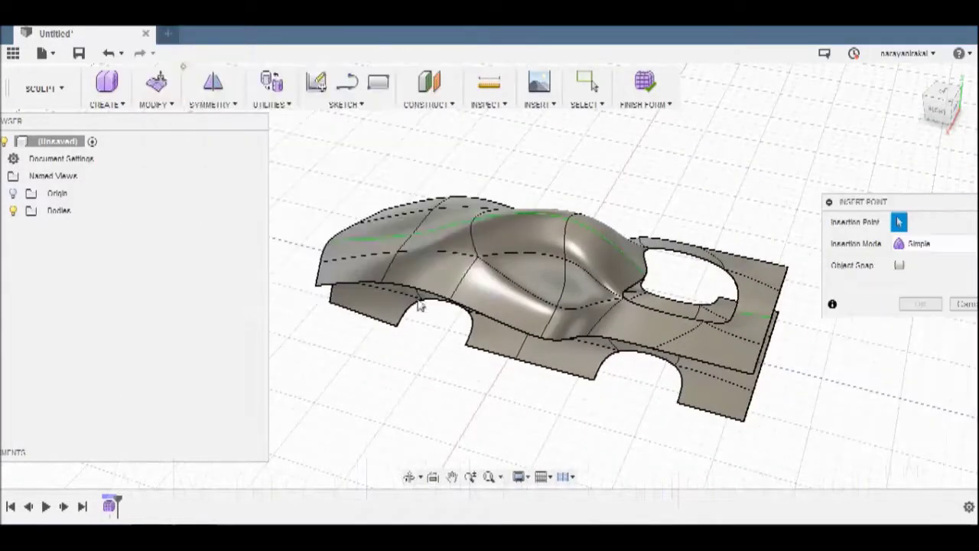
# Commit the inserted points as new rear edges and move a rear surface edge slightly
pyautogui.click(939, 309)
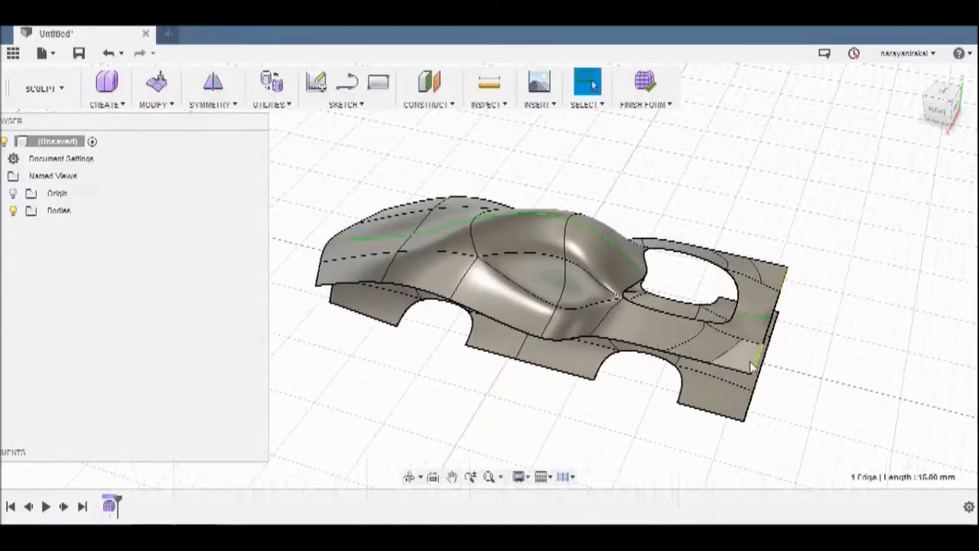
pyautogui.click(156, 82)
pyautogui.click(736, 392)
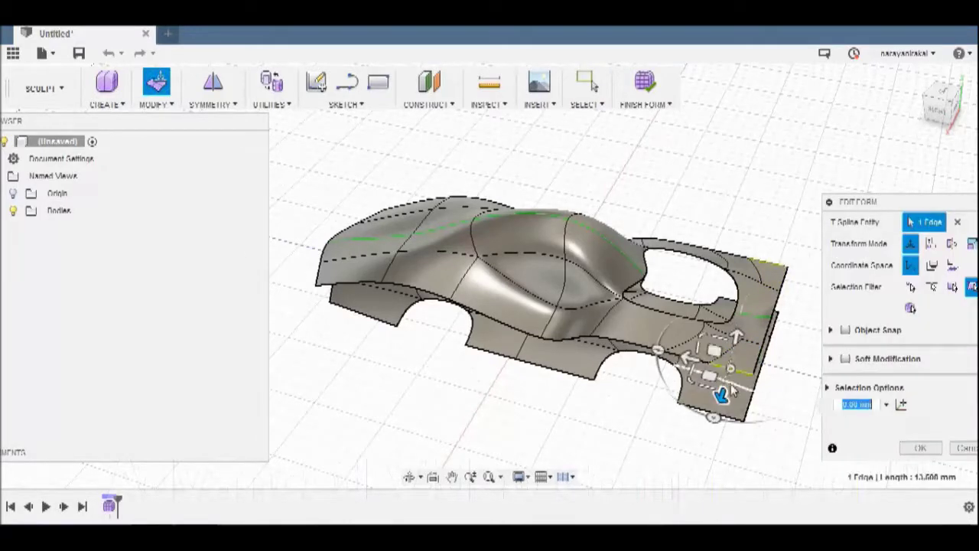
pyautogui.click(959, 96)
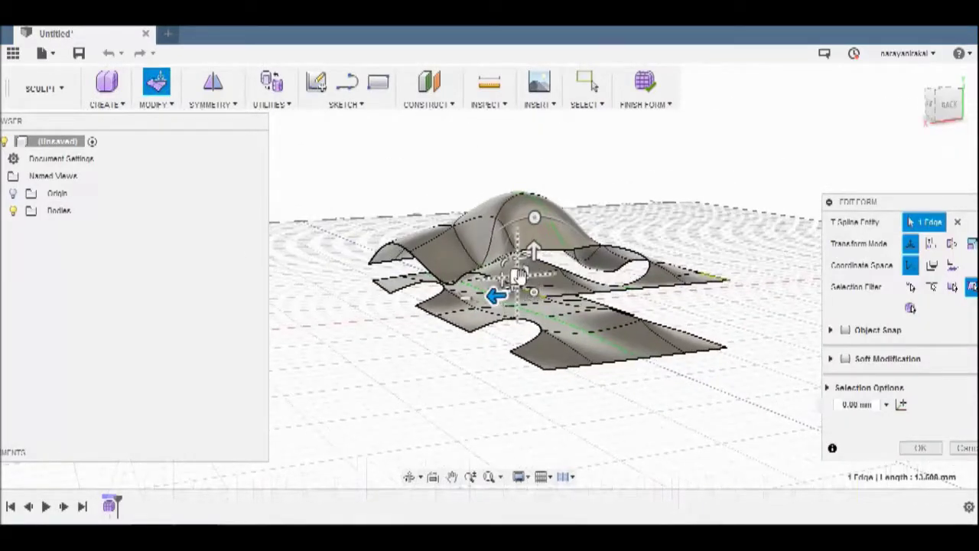
pyautogui.click(932, 96)
pyautogui.moveTo(688, 214); pyautogui.dragTo(675, 237)
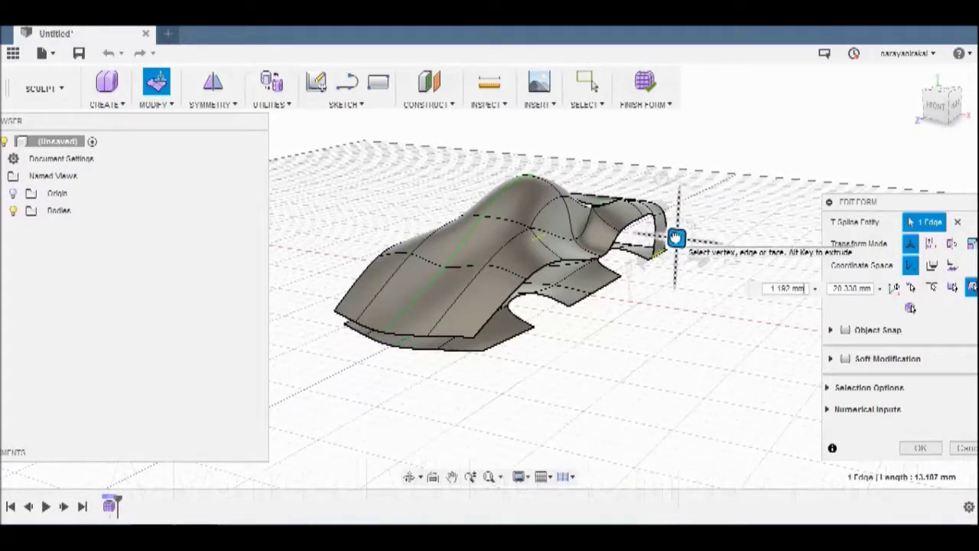
# Select the top edge of the cockpit opening and pull it downward
pyautogui.click(956, 98)
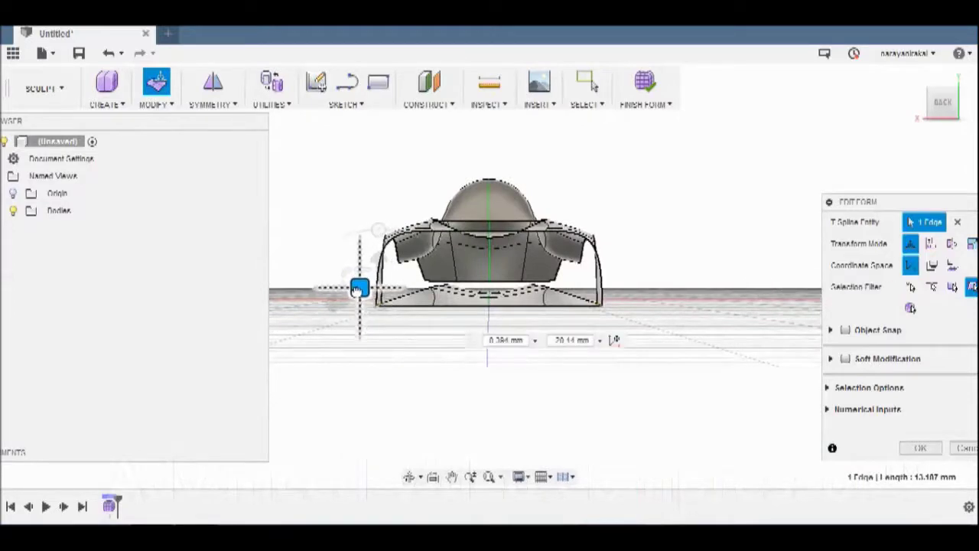
pyautogui.moveTo(947, 119); pyautogui.dragTo(887, 191)
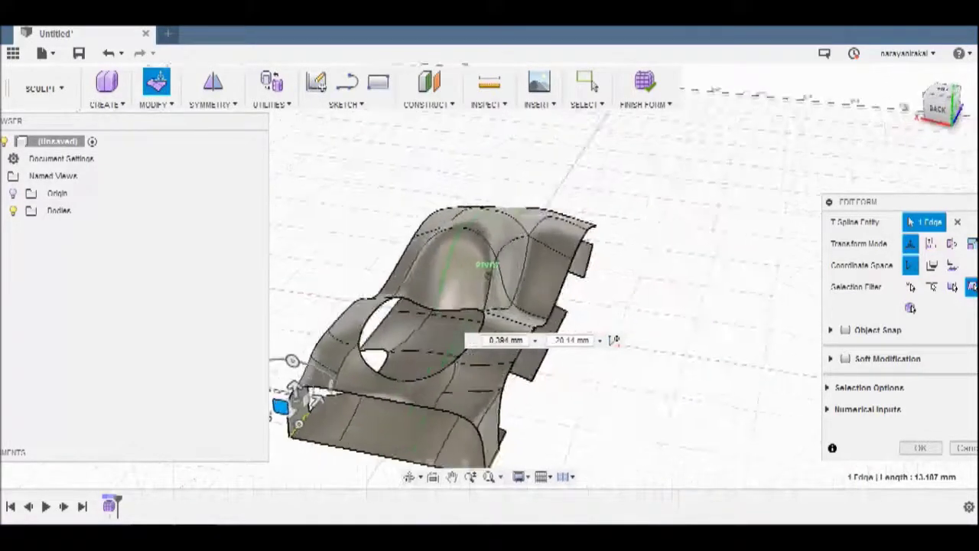
pyautogui.click(394, 264)
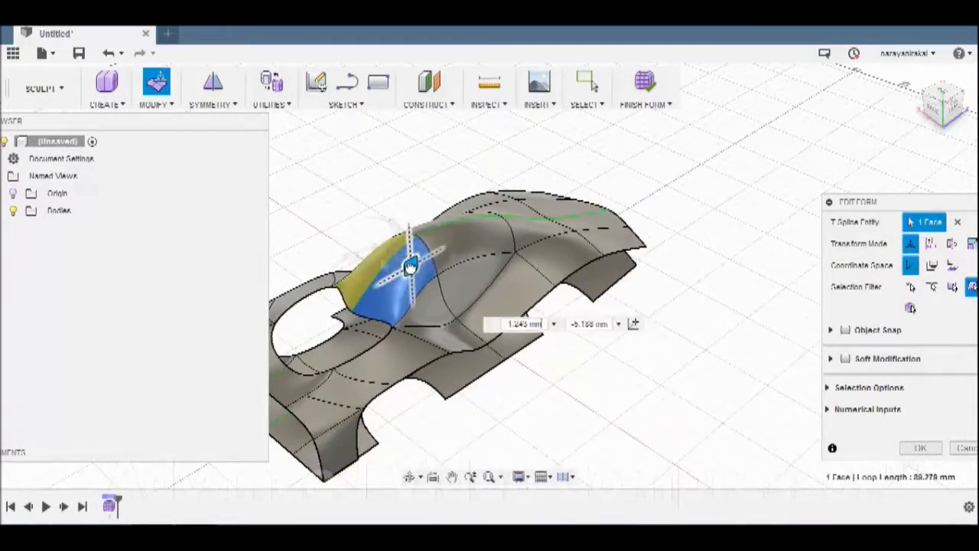
pyautogui.click(678, 306)
pyautogui.keyDown('shift'); pyautogui.moveTo(677, 306); pyautogui.dragTo(655, 251, button='middle'); pyautogui.keyUp('shift')
pyautogui.click(489, 344)
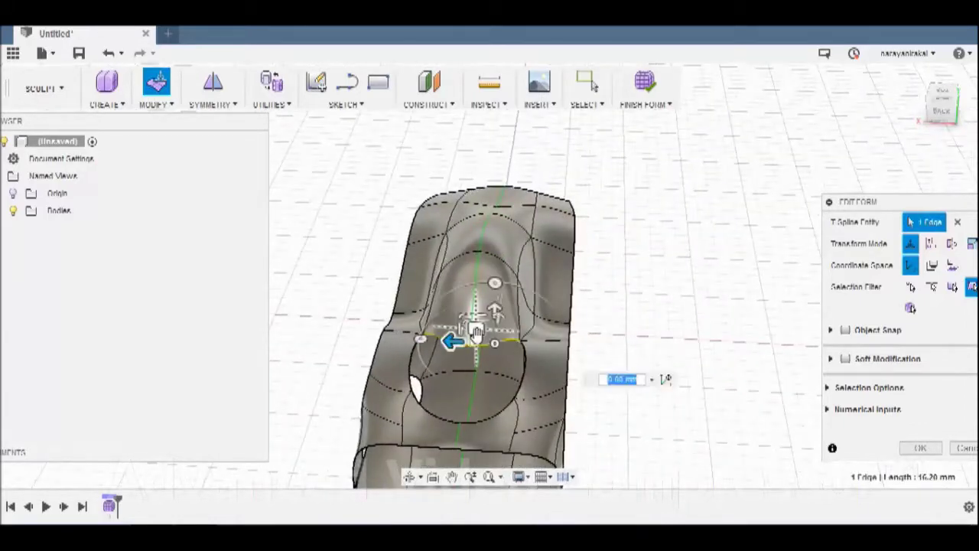
pyautogui.moveTo(475, 329); pyautogui.dragTo(501, 423)
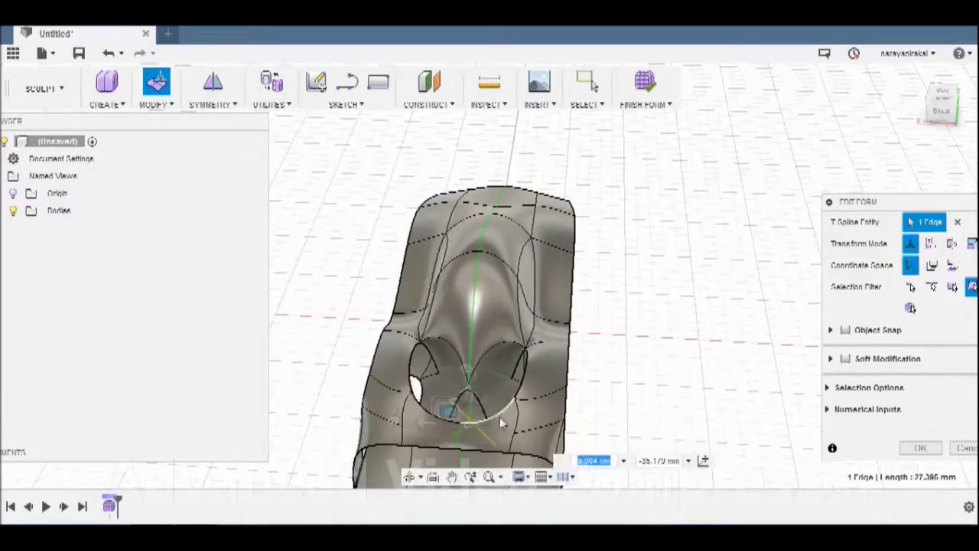
# Drag the edge beside the opening down and outward so the surface bulges
pyautogui.moveTo(959, 122)
pyautogui.mouseDown()
pyautogui.moveTo(948, 126)
pyautogui.moveTo(941, 107)
pyautogui.mouseUp()
pyautogui.press('Escape')
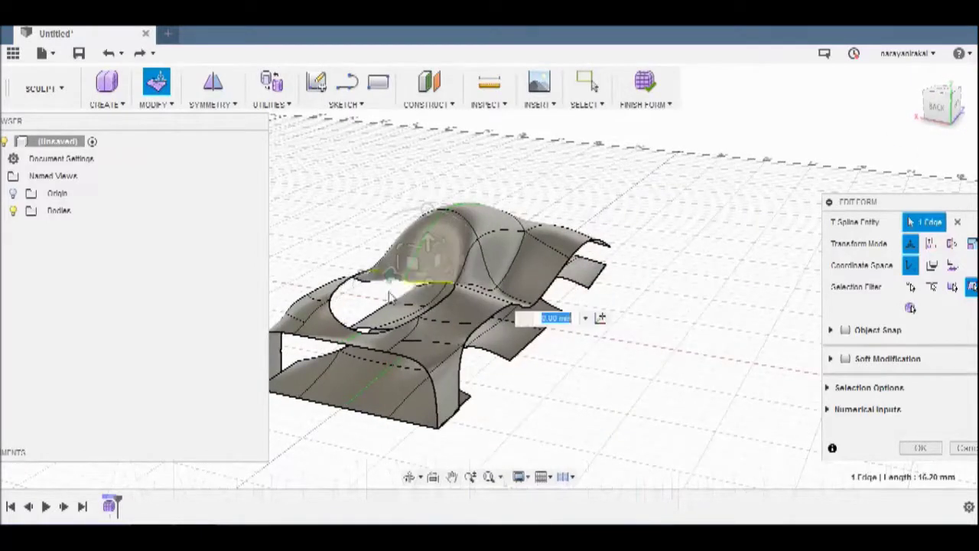
pyautogui.moveTo(417, 252); pyautogui.dragTo(344, 397)
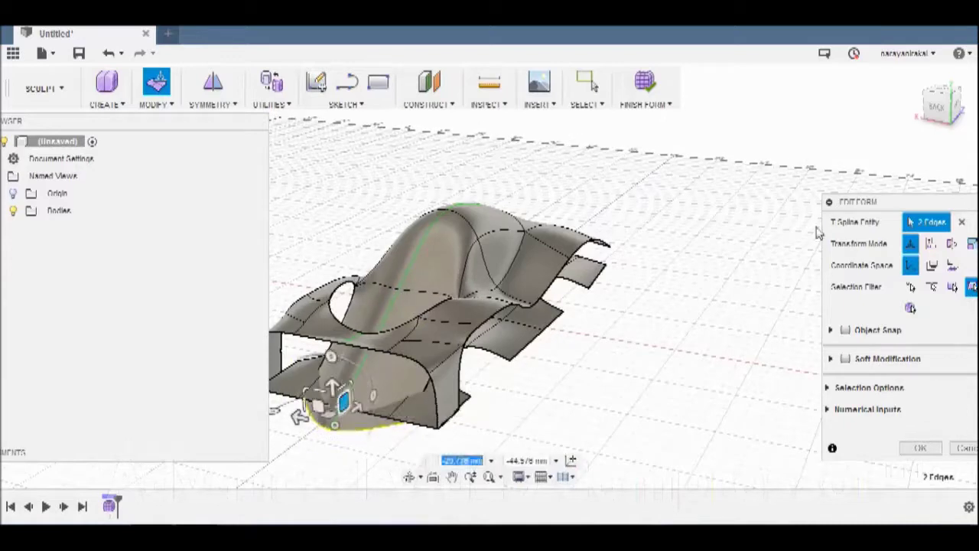
# Shift one bottom edge sideways and rotate another bottom edge to -115 degrees
pyautogui.moveTo(953, 105); pyautogui.dragTo(625, 344)
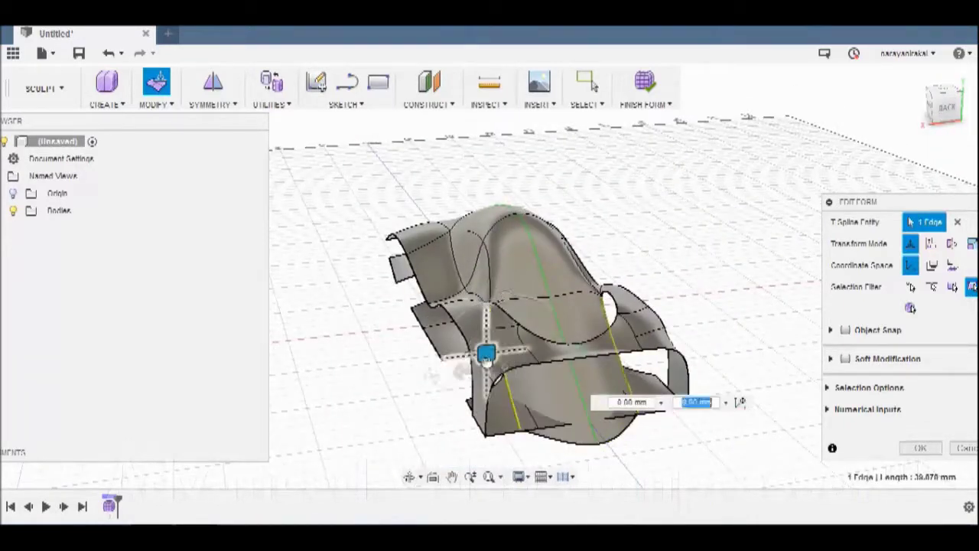
pyautogui.moveTo(486, 360); pyautogui.dragTo(504, 358)
pyautogui.click(612, 438)
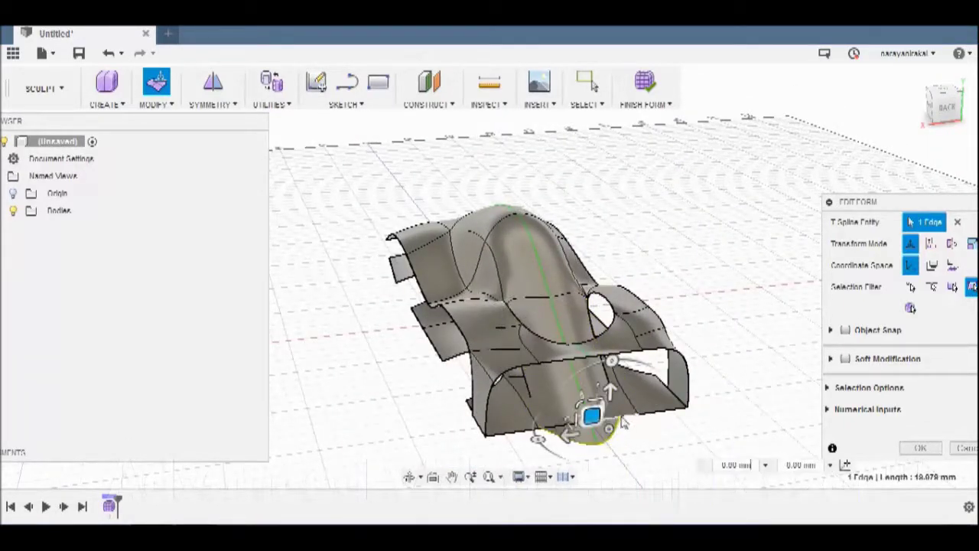
pyautogui.moveTo(632, 426); pyautogui.dragTo(510, 394)
pyautogui.moveTo(451, 375); pyautogui.dragTo(606, 386)
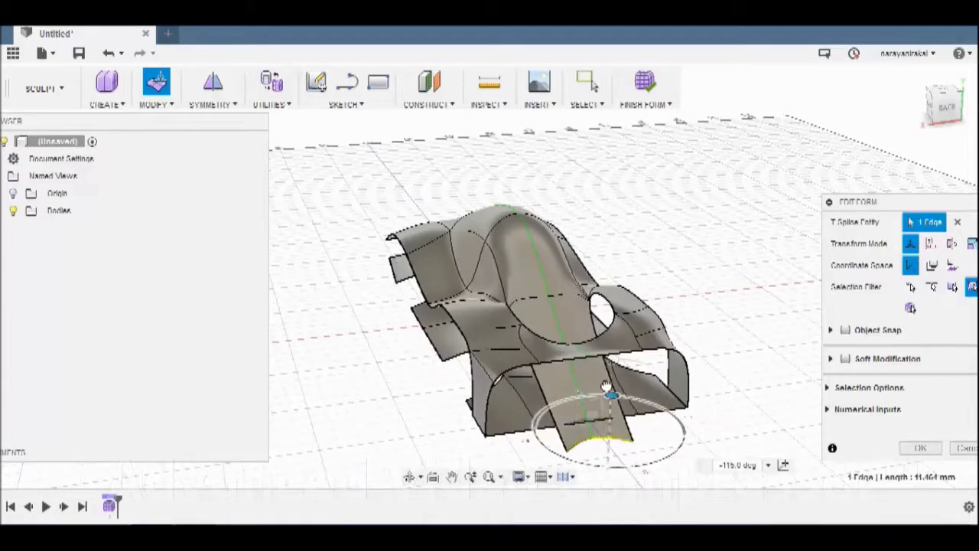
# Pull the upper rear face outward into a raised arched tail, then start Insert Point
pyautogui.moveTo(951, 111); pyautogui.dragTo(948, 107)
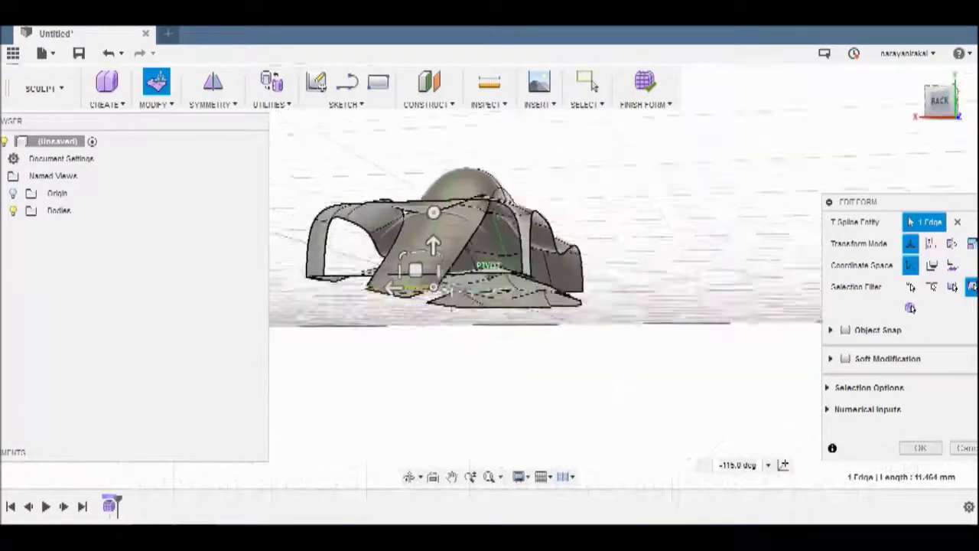
pyautogui.moveTo(948, 107); pyautogui.dragTo(943, 105)
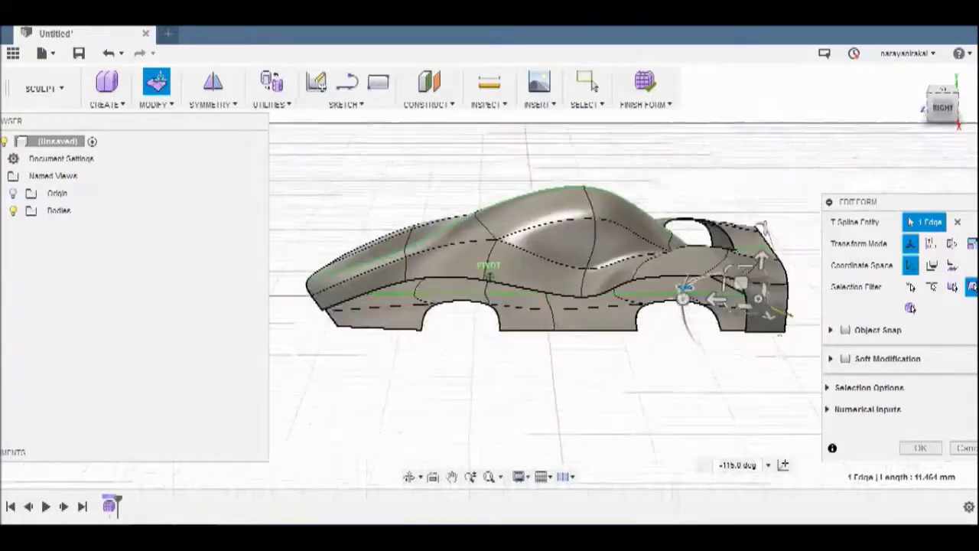
pyautogui.click(778, 325)
pyautogui.moveTo(943, 108); pyautogui.dragTo(931, 128)
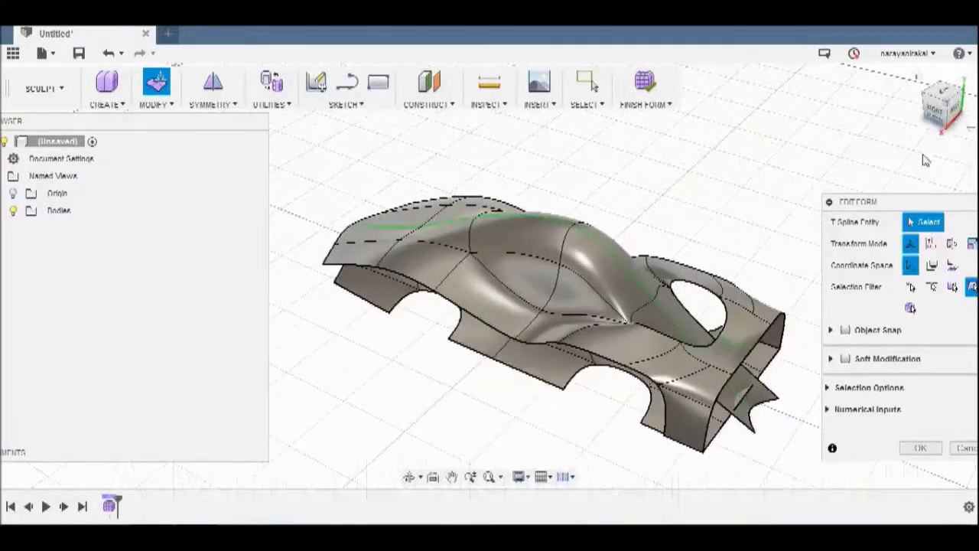
pyautogui.click(740, 325)
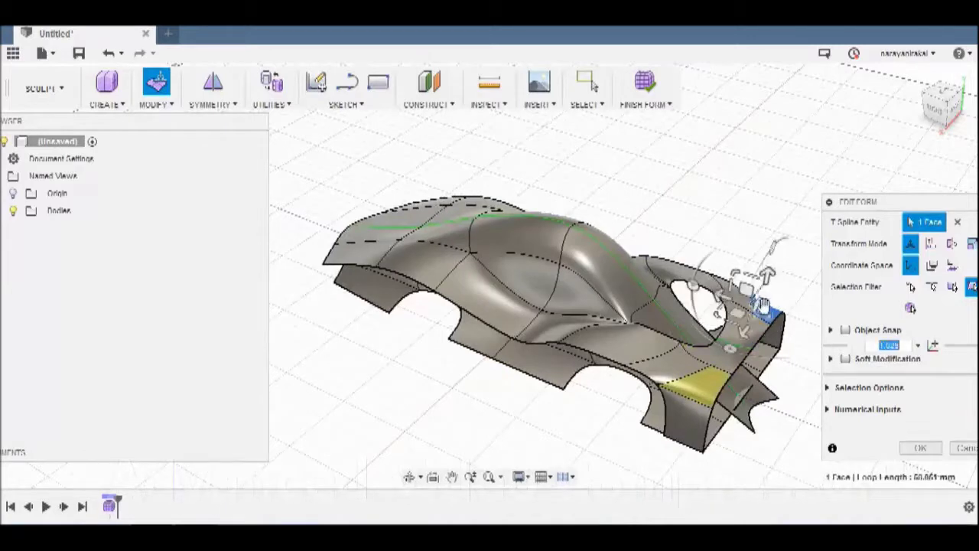
pyautogui.moveTo(765, 308); pyautogui.dragTo(761, 280)
pyautogui.moveTo(942, 103)
pyautogui.mouseDown()
pyautogui.moveTo(946, 115)
pyautogui.moveTo(451, 366)
pyautogui.mouseUp()
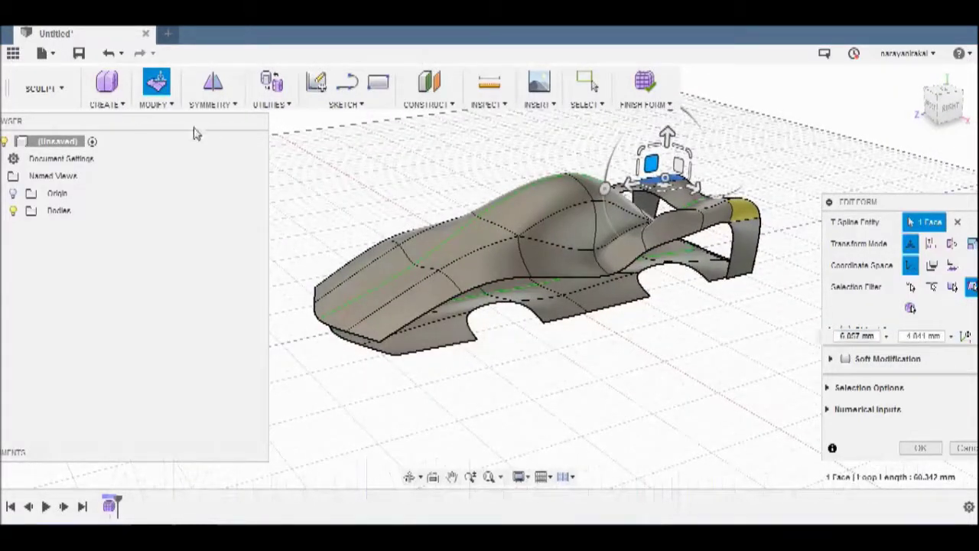
pyautogui.click(156, 86)
pyautogui.click(186, 61)
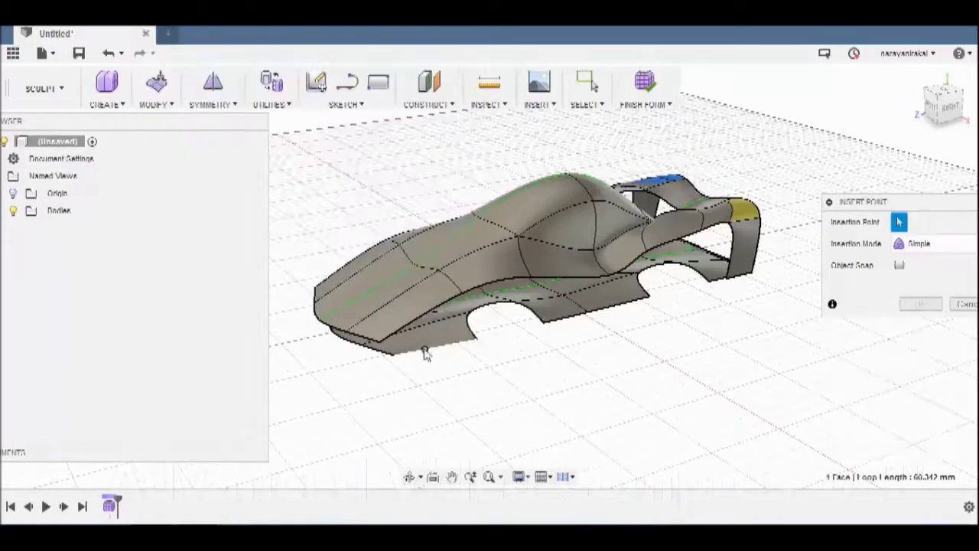
# Cancel Insert Point and switch to Edit Form on the body
pyautogui.moveTo(945, 119); pyautogui.dragTo(915, 122)
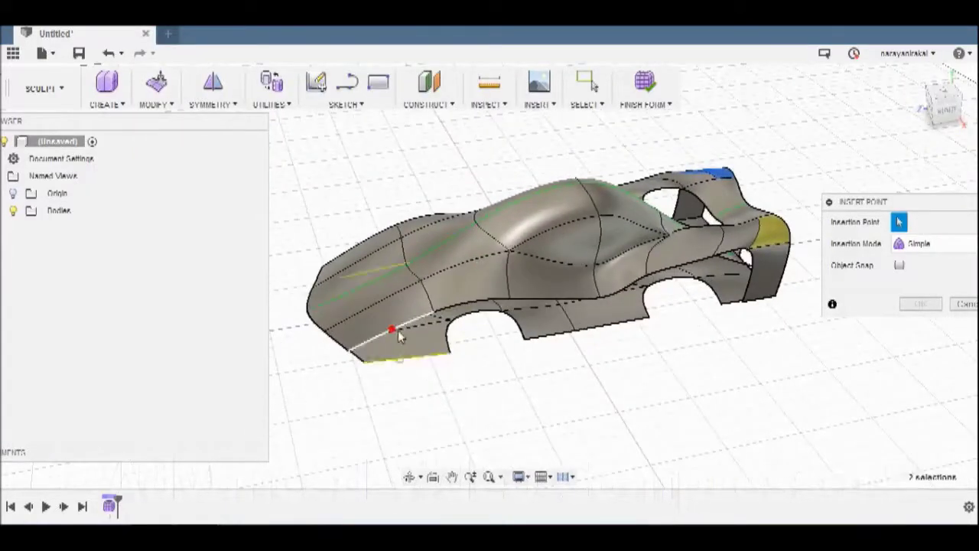
pyautogui.click(966, 304)
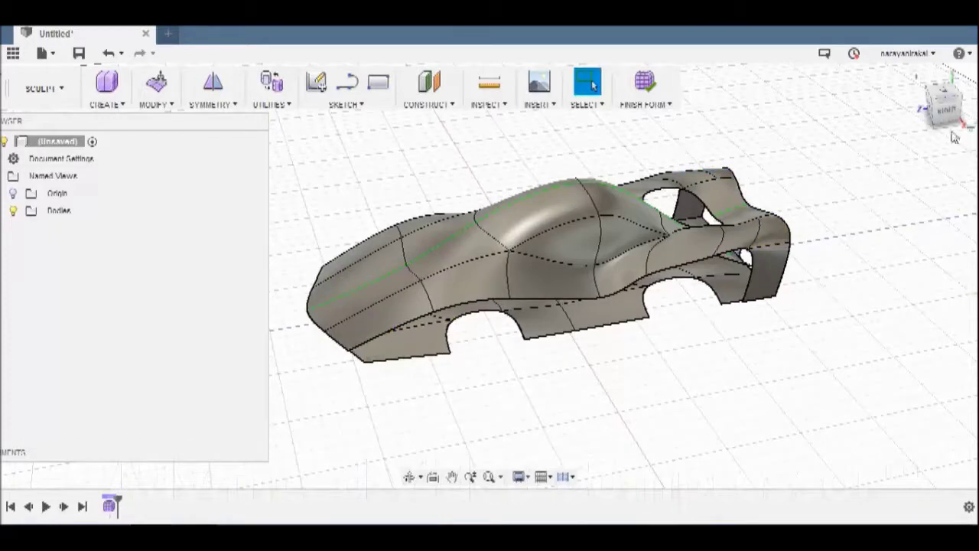
pyautogui.moveTo(945, 107); pyautogui.dragTo(874, 132)
pyautogui.click(156, 86)
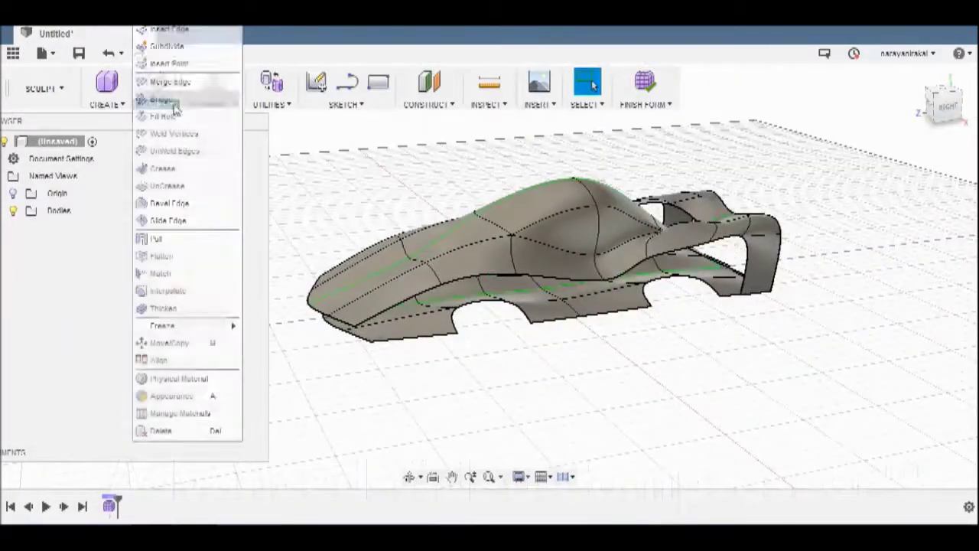
pyautogui.click(176, 61)
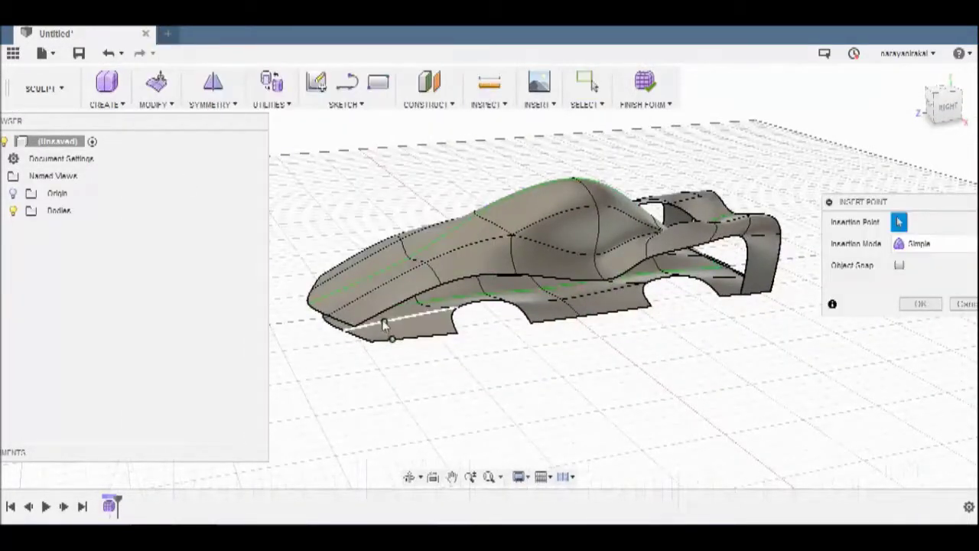
pyautogui.click(918, 304)
pyautogui.click(123, 106)
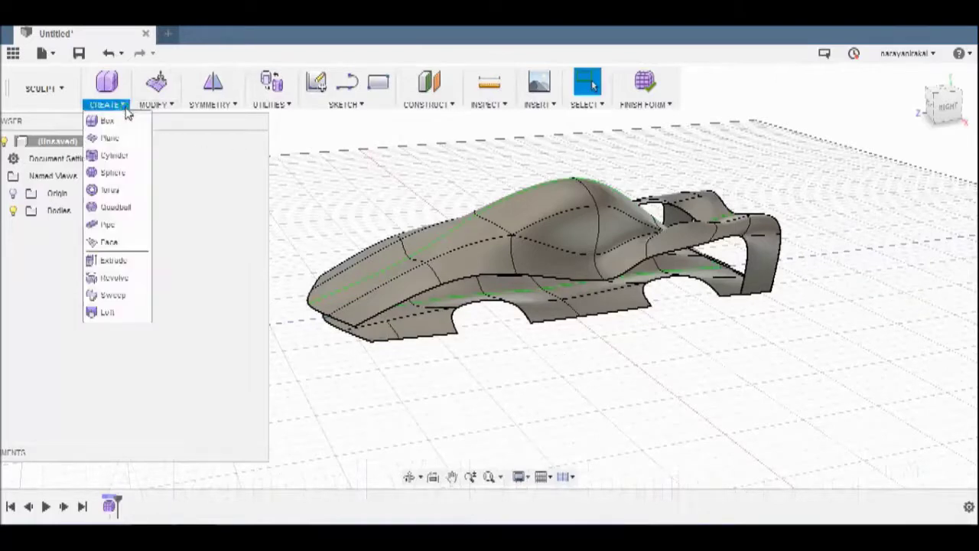
pyautogui.click(156, 82)
# Raise the nose edge about 13 mm and shift a front vertex slightly
pyautogui.click(366, 326)
pyautogui.moveTo(364, 325); pyautogui.dragTo(364, 286)
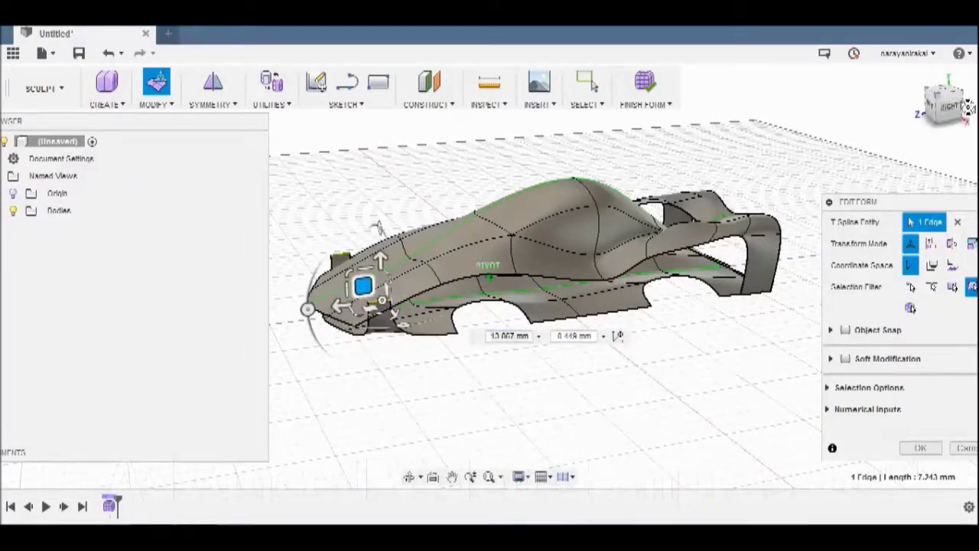
pyautogui.click(961, 114)
pyautogui.click(667, 251)
pyautogui.moveTo(669, 248); pyautogui.dragTo(673, 258)
pyautogui.keyDown('shift'); pyautogui.moveTo(673, 260); pyautogui.dragTo(329, 273, button='middle'); pyautogui.keyUp('shift')
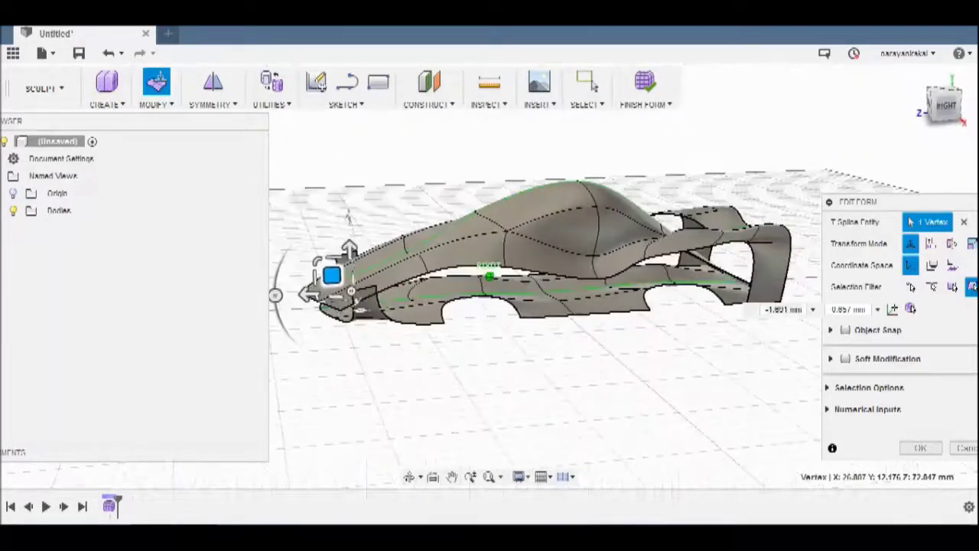
pyautogui.click(459, 360)
pyautogui.scroll(5, 406, 339)
pyautogui.click(973, 113)
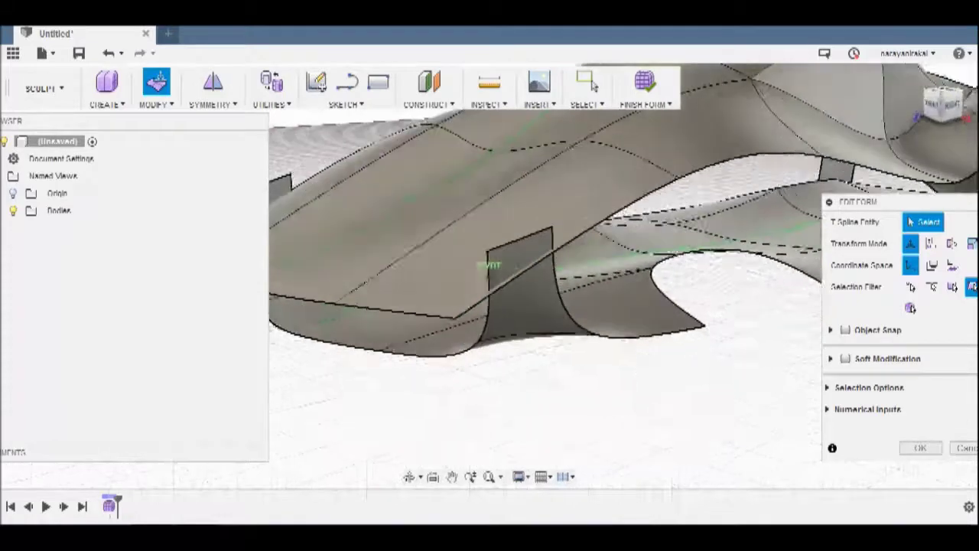
# Move the side flap face out about 0.8 mm and tilt it 5 degrees
pyautogui.click(723, 256)
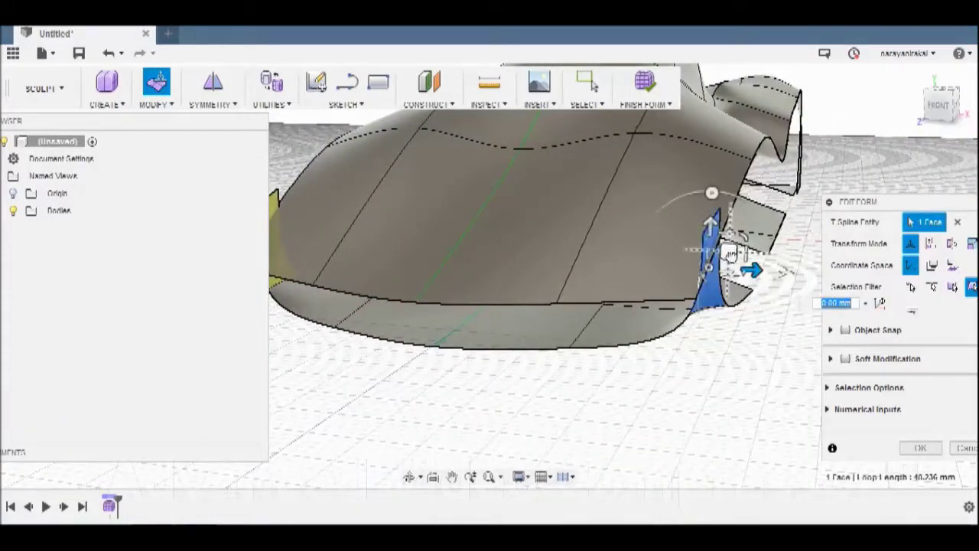
pyautogui.moveTo(730, 253); pyautogui.dragTo(736, 254)
pyautogui.click(948, 96)
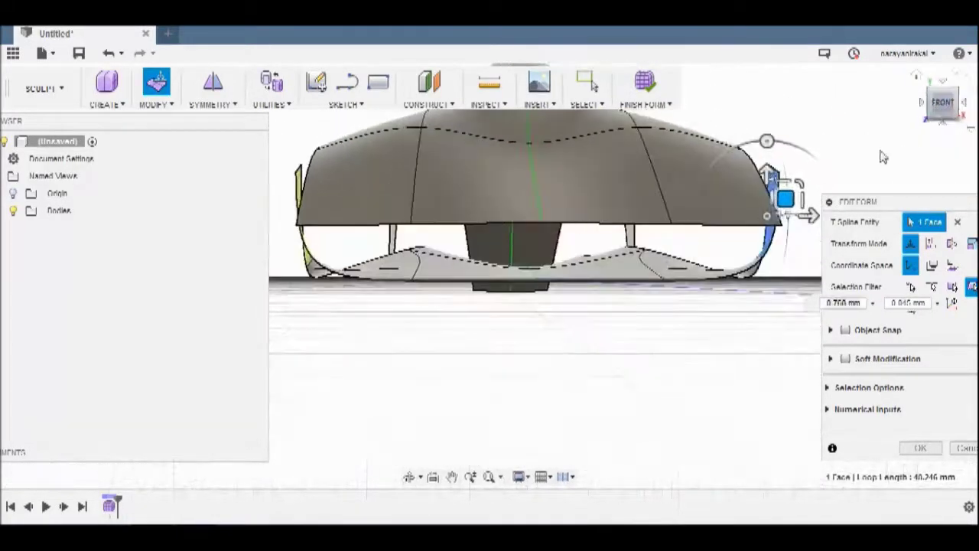
pyautogui.moveTo(768, 213); pyautogui.dragTo(767, 215)
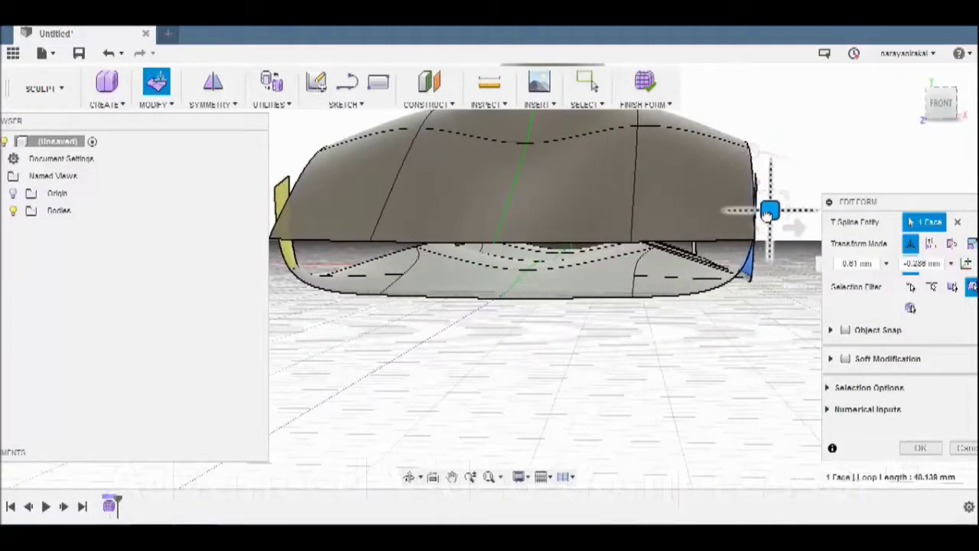
pyautogui.click(752, 151)
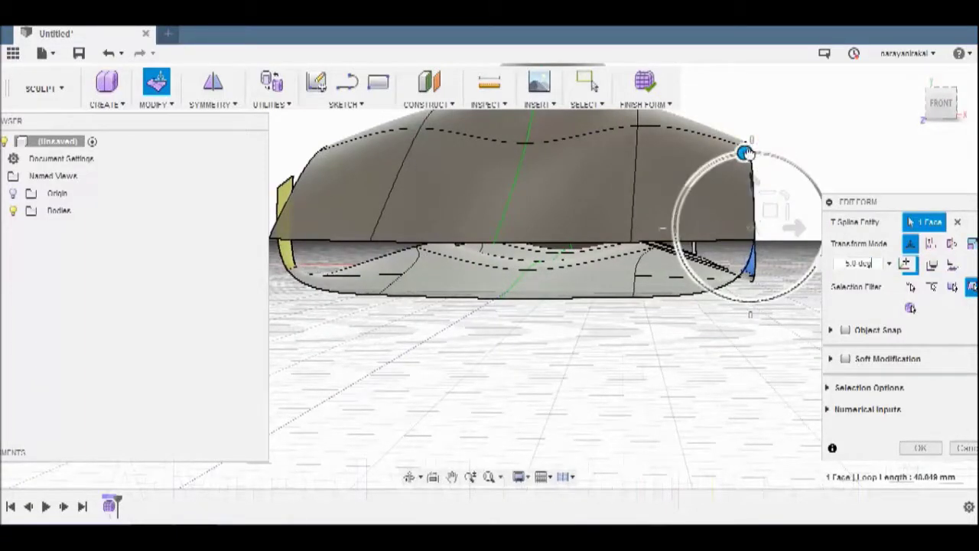
pyautogui.moveTo(745, 153); pyautogui.dragTo(771, 210)
pyautogui.moveTo(774, 211)
pyautogui.keyDown('shift'); pyautogui.mouseDown(button='middle')
pyautogui.moveTo(704, 381)
pyautogui.moveTo(901, 136)
pyautogui.mouseUp(button='middle'); pyautogui.keyUp('shift')
pyautogui.click(703, 380)
# Briefly open Insert Point, then return to Edit Form and select the side scoop's top edge
pyautogui.click(157, 96)
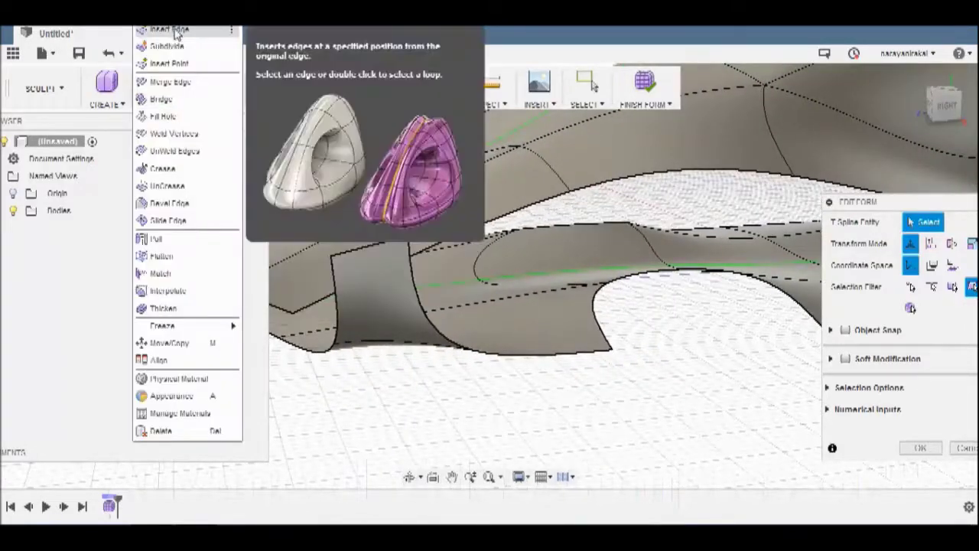
pyautogui.click(177, 63)
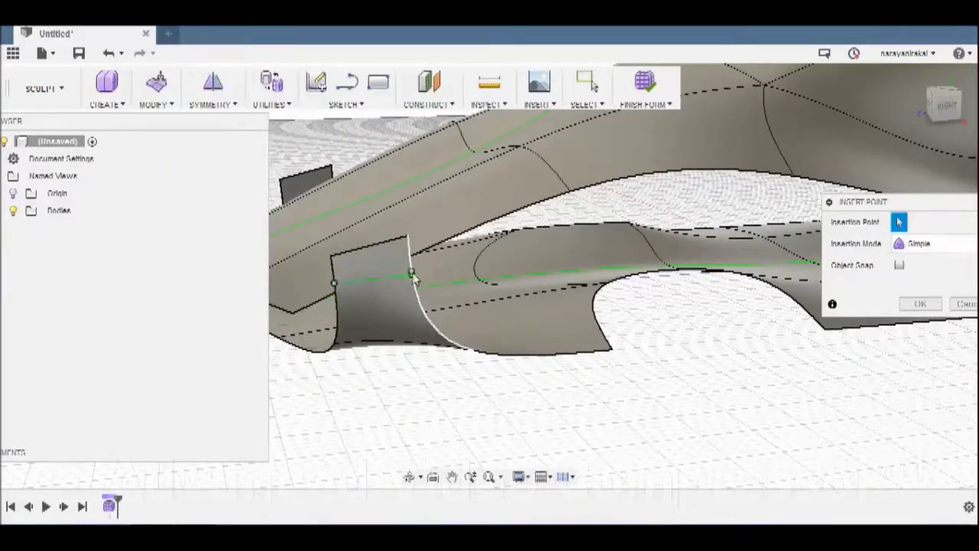
pyautogui.click(169, 81)
pyautogui.click(391, 243)
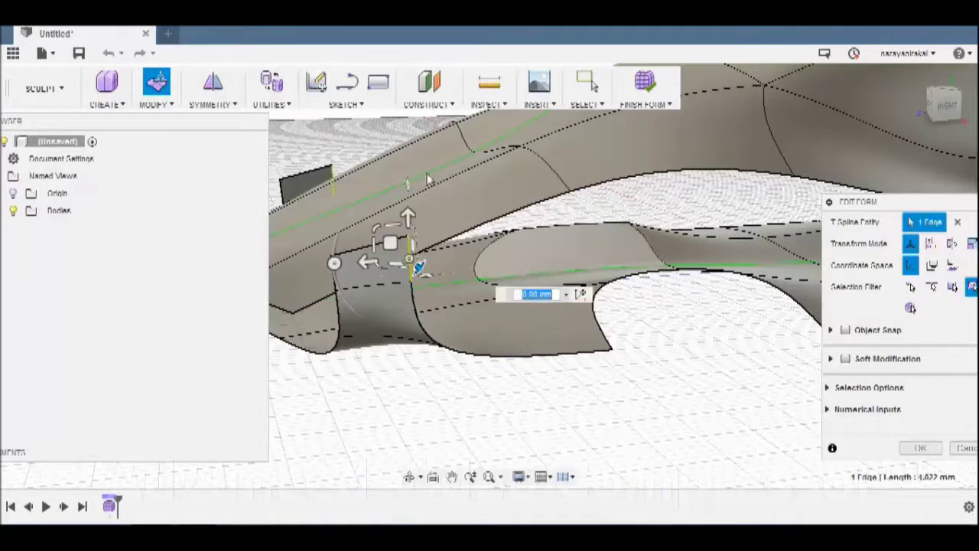
# Pull the side scoop's top edge up and outward
pyautogui.moveTo(393, 244)
pyautogui.mouseDown()
pyautogui.moveTo(513, 205)
pyautogui.moveTo(509, 166)
pyautogui.moveTo(586, 160)
pyautogui.moveTo(704, 188)
pyautogui.moveTo(741, 156)
pyautogui.moveTo(798, 207)
pyautogui.mouseUp()
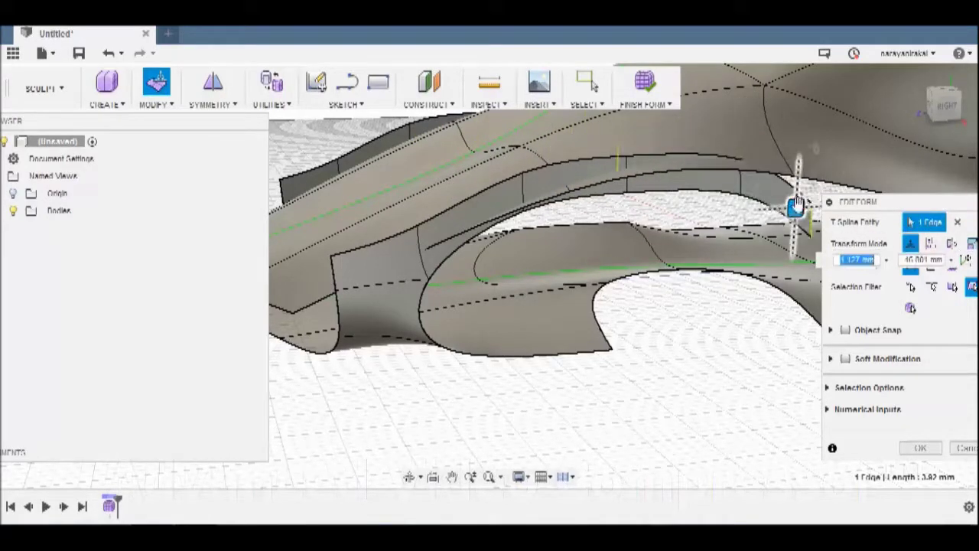
pyautogui.keyDown('shift'); pyautogui.moveTo(797, 207); pyautogui.dragTo(546, 277, button='middle'); pyautogui.keyUp('shift')
pyautogui.scroll(3, 514, 321)
# Reposition the side panel vertex and slide the strut's base vertex along the floor, undoing one misstep
pyautogui.click(506, 325)
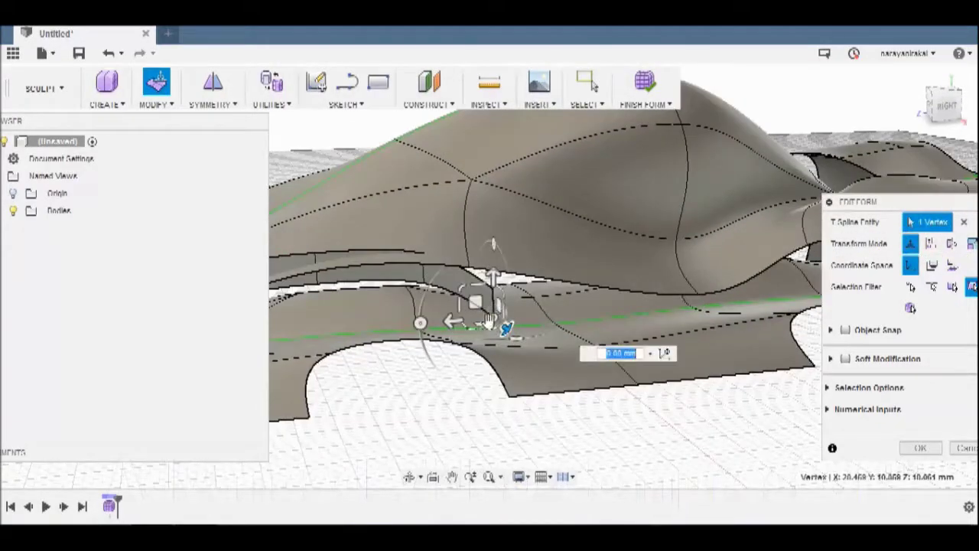
pyautogui.moveTo(505, 328)
pyautogui.mouseDown()
pyautogui.moveTo(469, 317)
pyautogui.moveTo(461, 342)
pyautogui.mouseUp()
pyautogui.moveTo(501, 291)
pyautogui.mouseDown()
pyautogui.moveTo(478, 275)
pyautogui.moveTo(577, 344)
pyautogui.mouseUp()
pyautogui.keyDown('shift'); pyautogui.moveTo(578, 344); pyautogui.dragTo(612, 310, button='middle'); pyautogui.keyUp('shift')
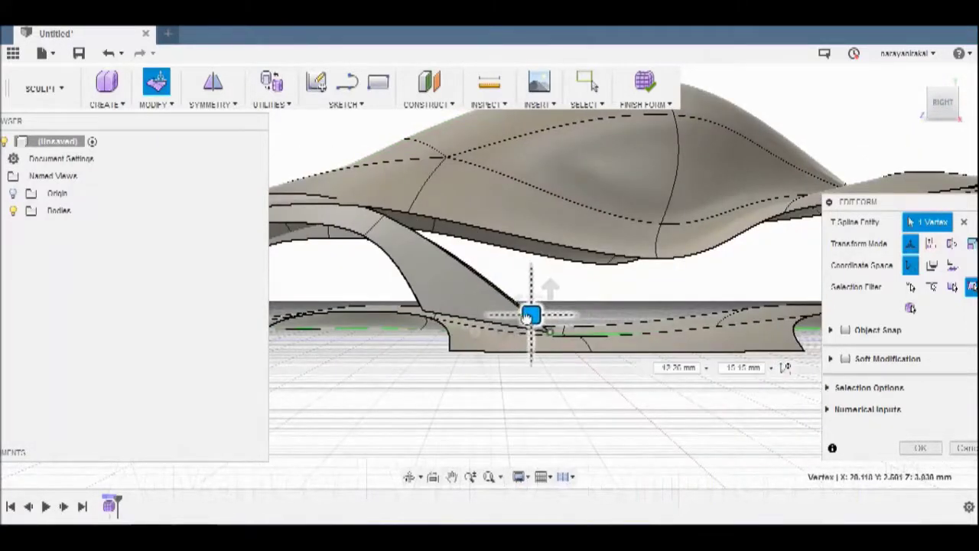
pyautogui.moveTo(529, 315)
pyautogui.mouseDown()
pyautogui.moveTo(404, 292)
pyautogui.moveTo(413, 336)
pyautogui.moveTo(537, 330)
pyautogui.mouseUp()
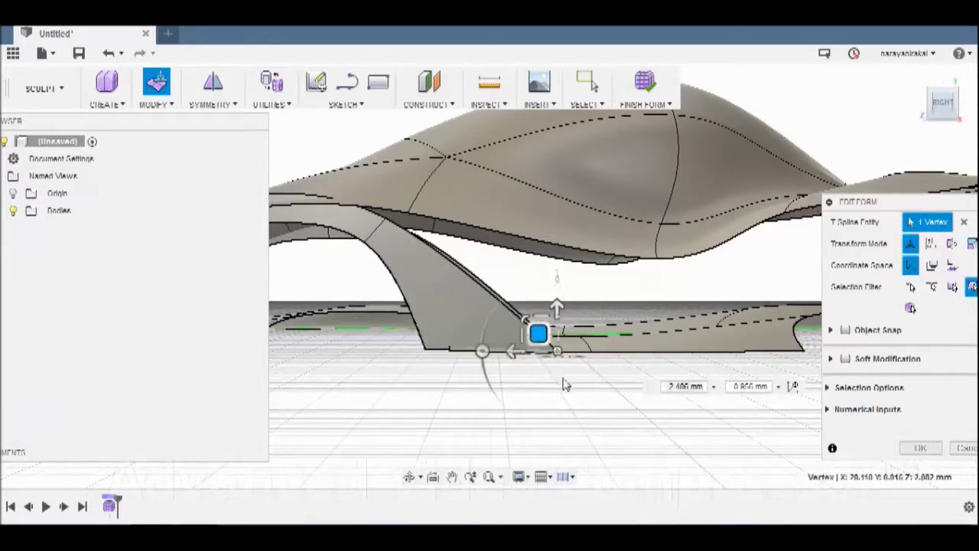
pyautogui.hotkey('ctrl', 'z')
pyautogui.hotkey('ctrl', 'z')
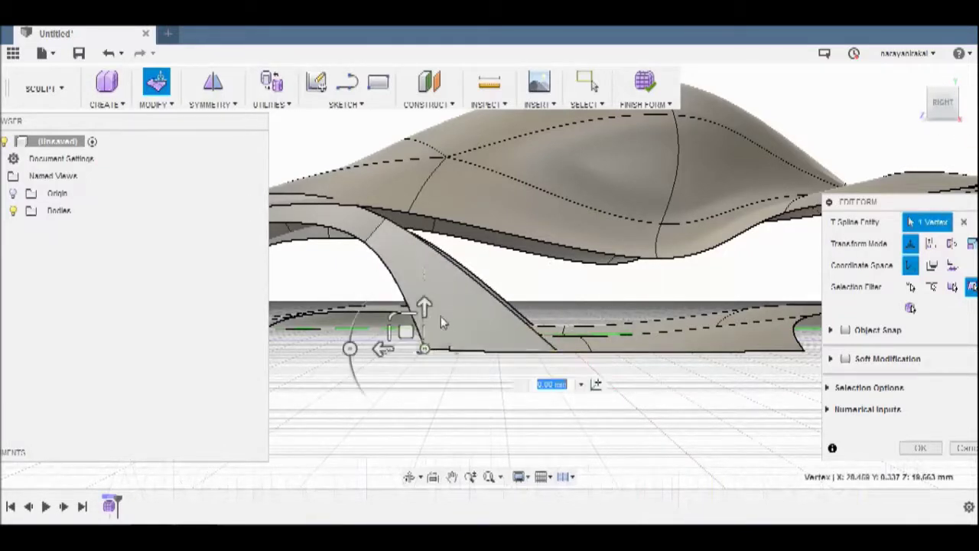
pyautogui.moveTo(404, 330); pyautogui.dragTo(407, 332)
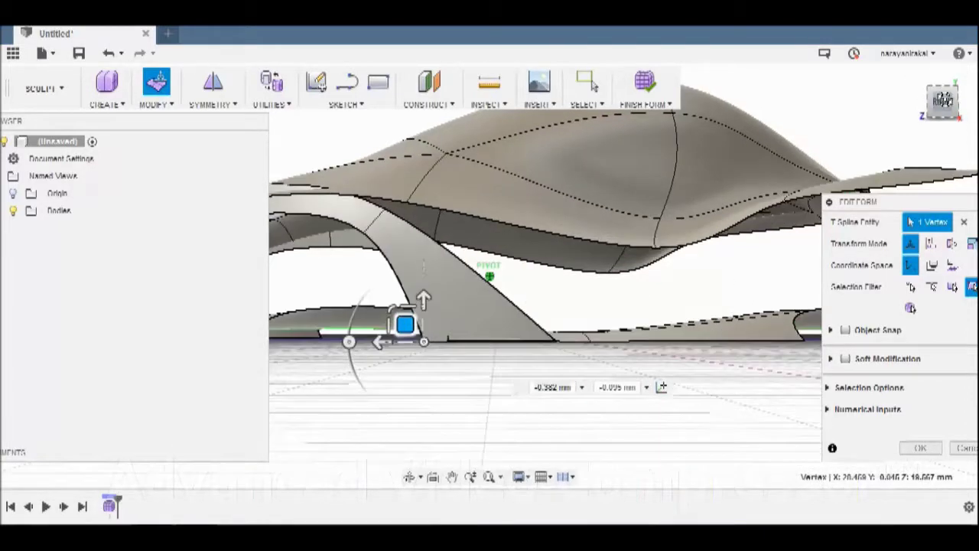
pyautogui.moveTo(949, 107); pyautogui.dragTo(962, 98)
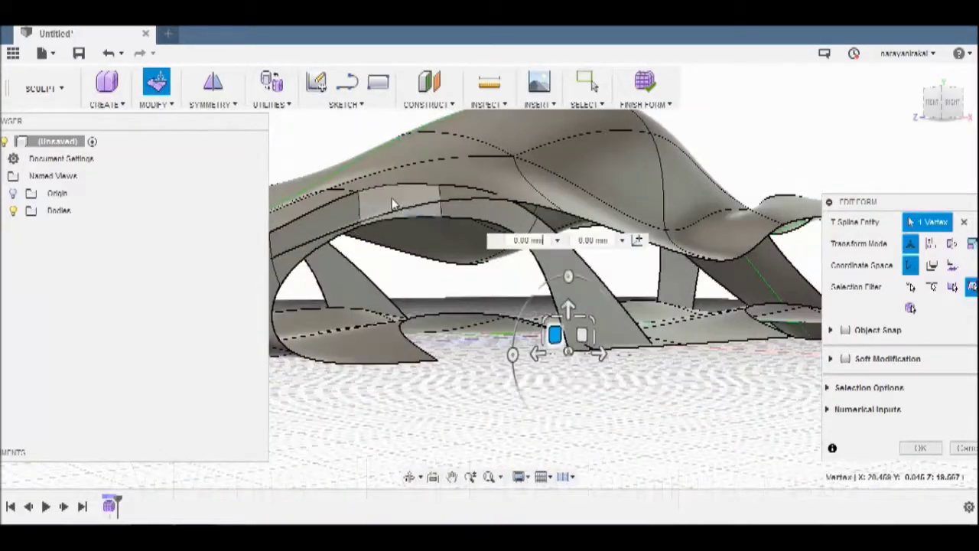
# Push the arch face loop outward about 2 mm, then push two arch faces further out
pyautogui.doubleClick(479, 196)
pyautogui.click(954, 108)
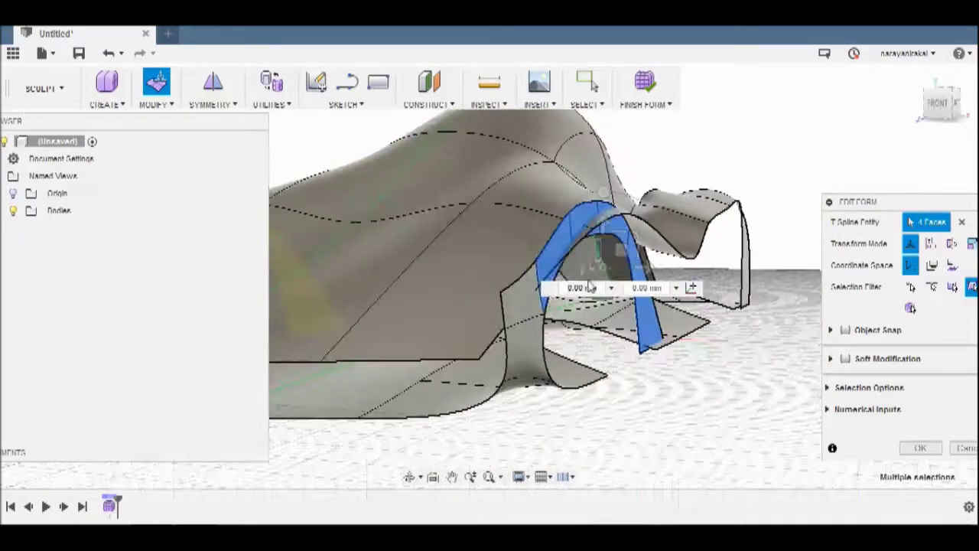
pyautogui.moveTo(665, 280); pyautogui.dragTo(683, 280)
pyautogui.click(947, 113)
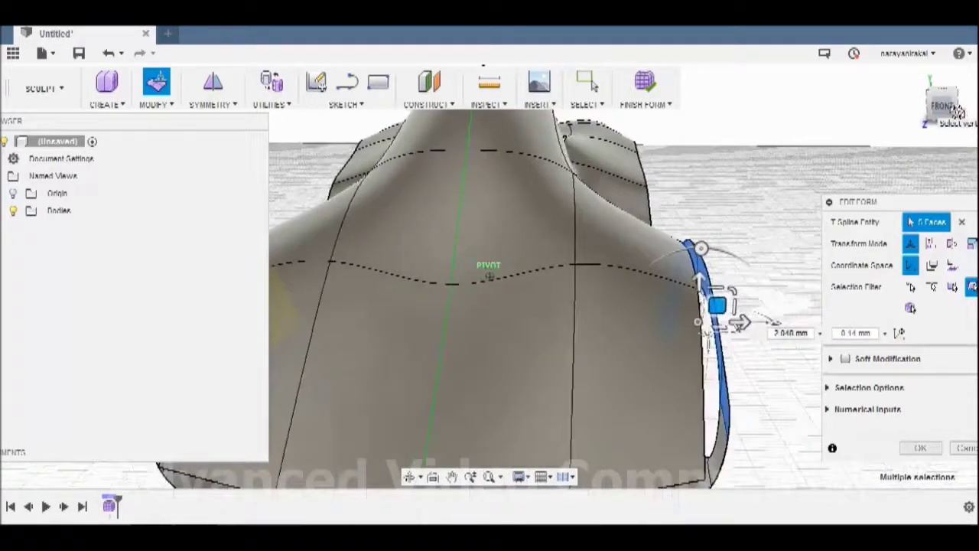
pyautogui.click(579, 260)
pyautogui.keyDown('shift'); pyautogui.click(543, 277); pyautogui.keyUp('shift')
pyautogui.moveTo(583, 259); pyautogui.dragTo(601, 258)
# In front view, nudge an arch face and move it about 1 mm inward, shrinking its loop to 31.85 mm
pyautogui.click(962, 112)
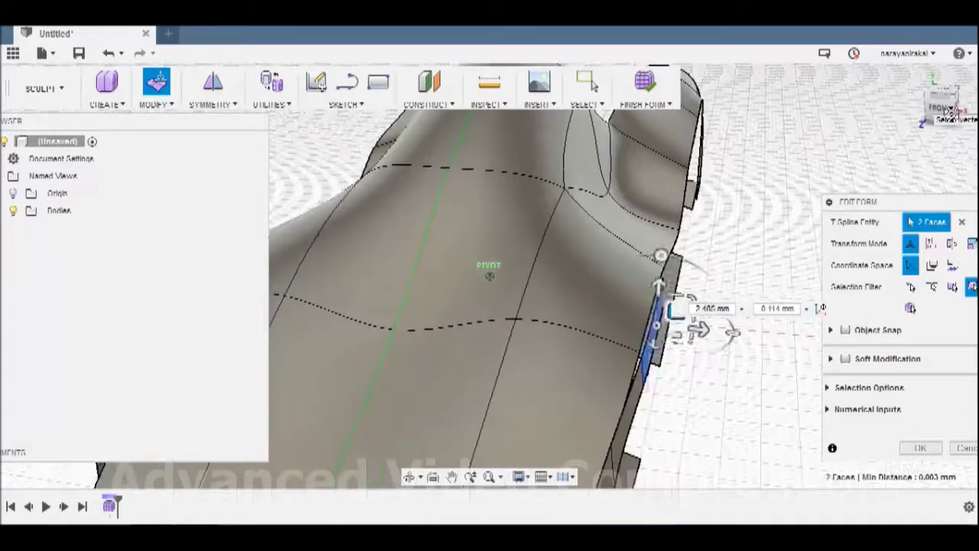
pyautogui.press('Escape')
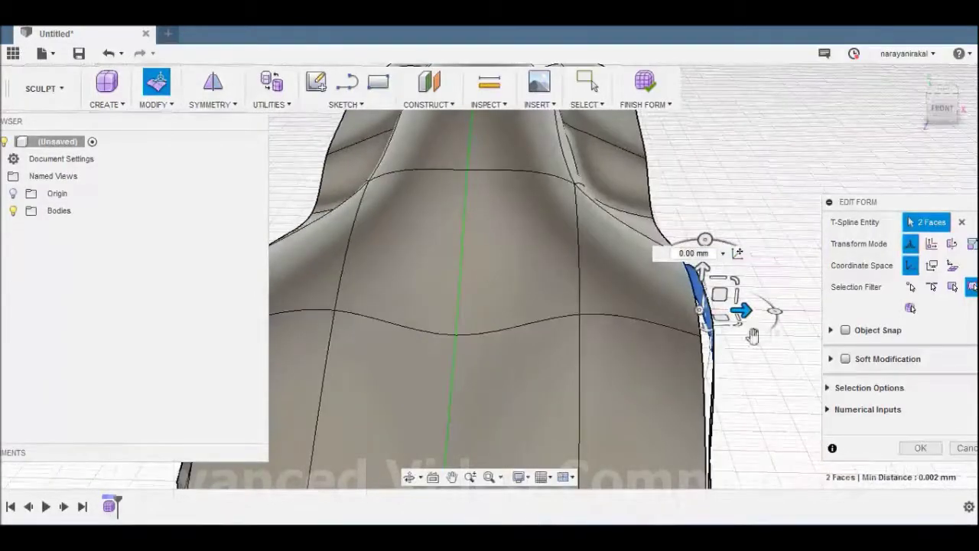
pyautogui.moveTo(738, 313); pyautogui.dragTo(744, 308)
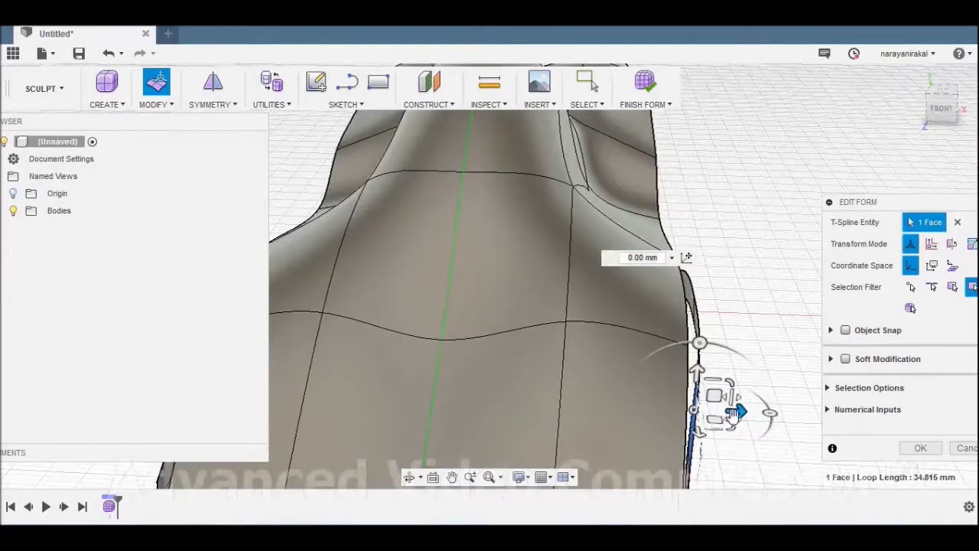
pyautogui.moveTo(713, 413); pyautogui.dragTo(717, 423)
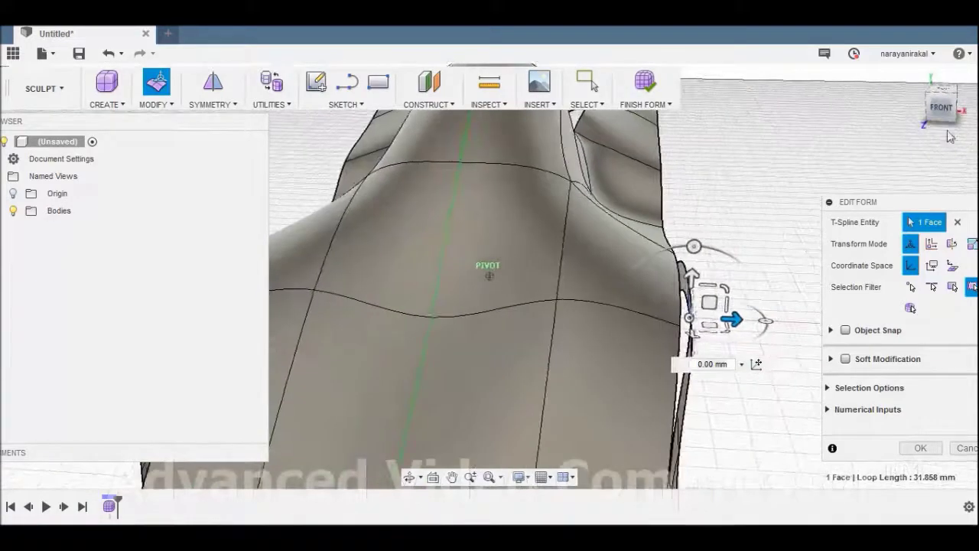
pyautogui.moveTo(709, 303); pyautogui.dragTo(702, 308)
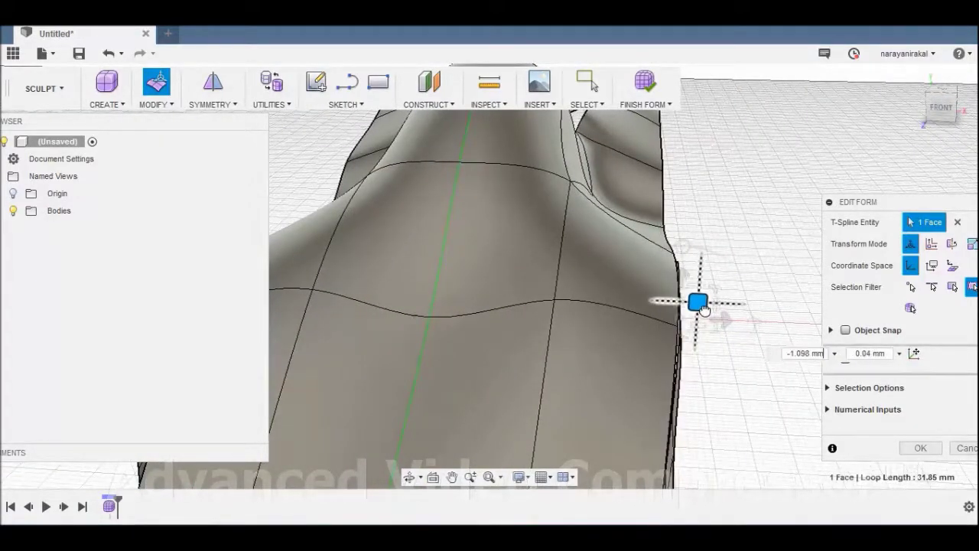
pyautogui.moveTo(703, 307)
pyautogui.keyDown('shift'); pyautogui.mouseDown(button='middle')
pyautogui.moveTo(742, 375)
pyautogui.moveTo(667, 437)
pyautogui.moveTo(645, 421)
pyautogui.mouseUp(button='middle'); pyautogui.keyUp('shift')
pyautogui.scroll(-5, 742, 375)
pyautogui.click(645, 421)
pyautogui.scroll(5, 587, 330)
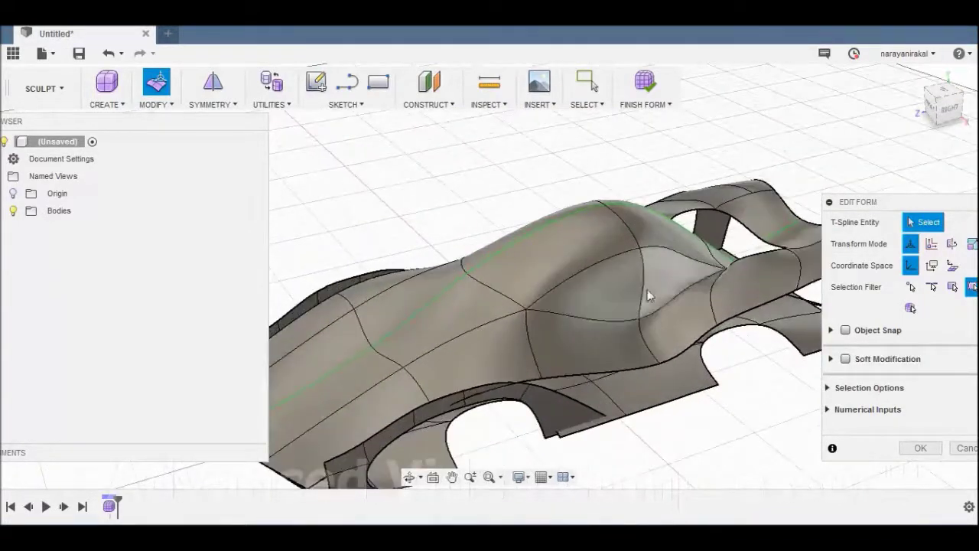
# Pull a canopy flank edge sideways and drag a canopy vertex back along the body
pyautogui.click(479, 291)
pyautogui.moveTo(469, 295); pyautogui.dragTo(454, 295)
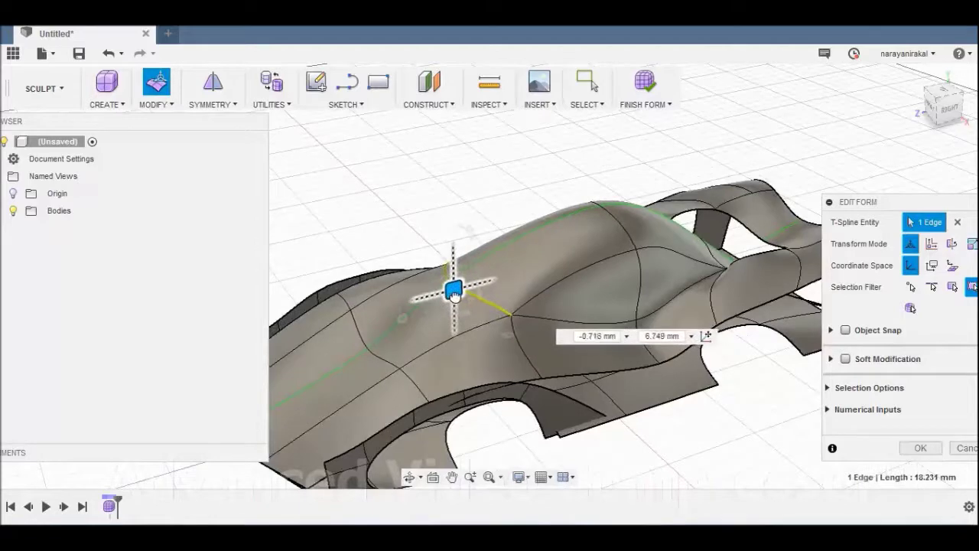
pyautogui.click(717, 471)
pyautogui.click(947, 107)
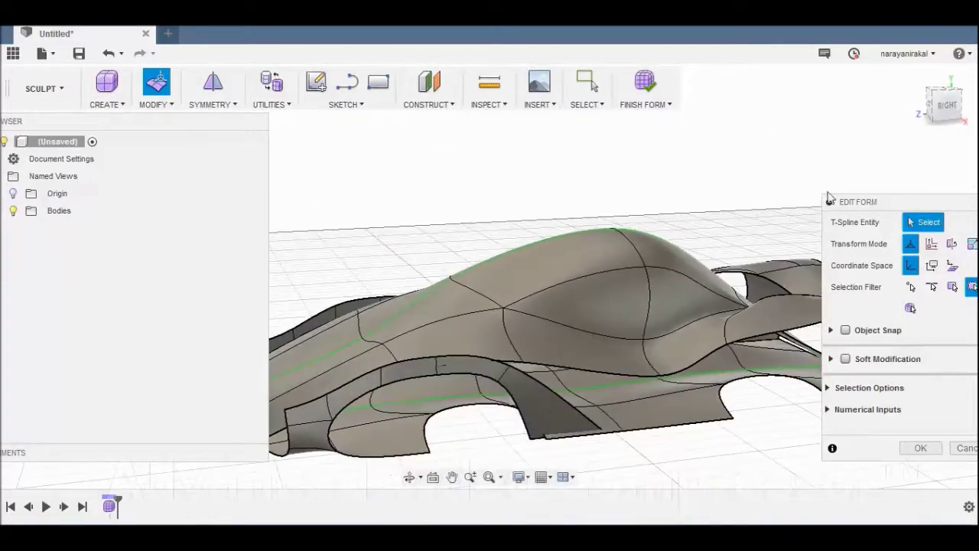
pyautogui.moveTo(625, 308)
pyautogui.mouseDown()
pyautogui.moveTo(541, 339)
pyautogui.moveTo(402, 349)
pyautogui.mouseUp()
pyautogui.keyDown('shift'); pyautogui.moveTo(405, 352); pyautogui.dragTo(773, 407, button='middle'); pyautogui.keyUp('shift')
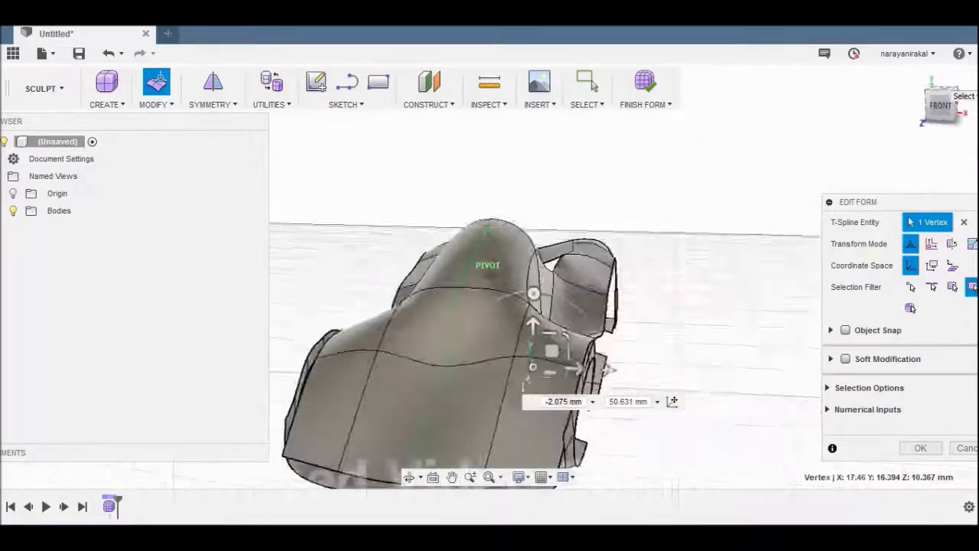
pyautogui.click(773, 407)
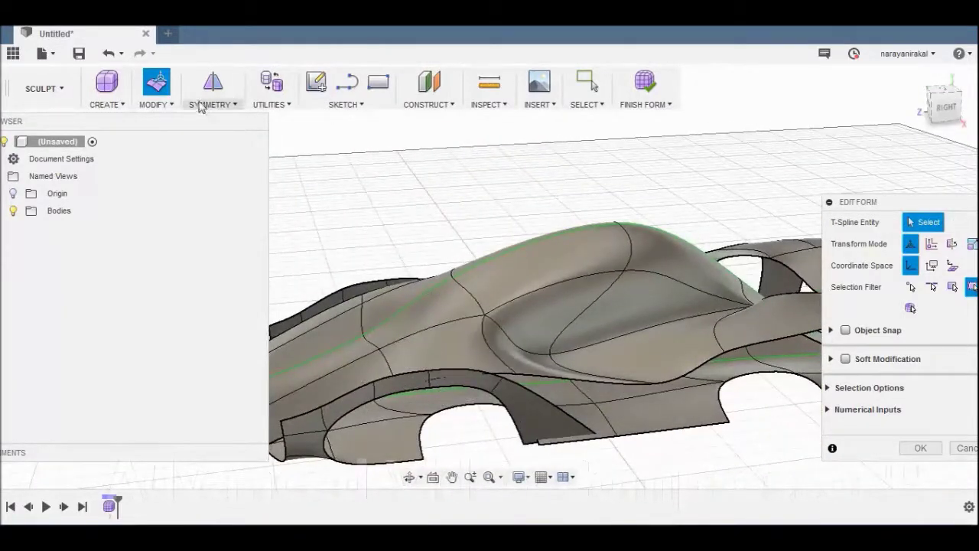
# Insert a new edge across the canopy's front flank with Insert Point
pyautogui.click(157, 104)
pyautogui.click(164, 44)
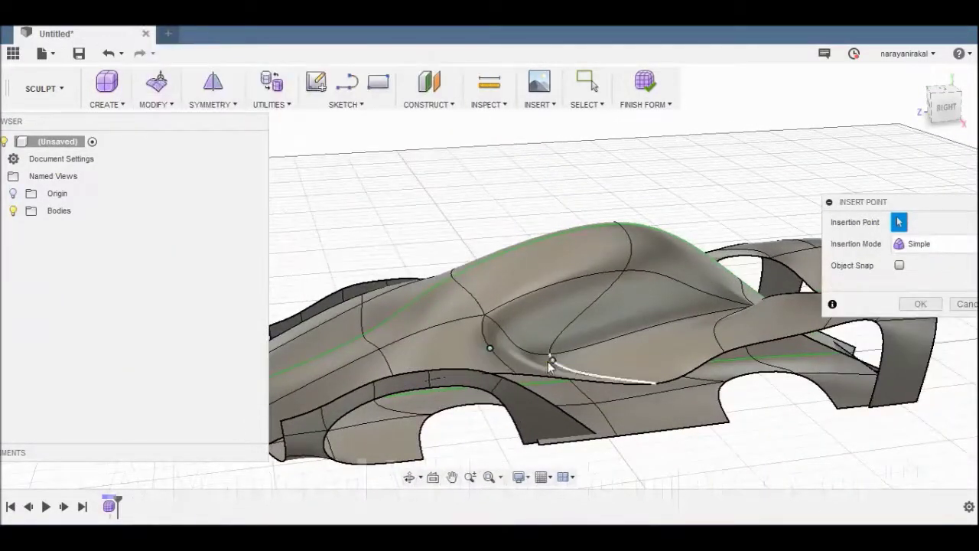
pyautogui.click(921, 305)
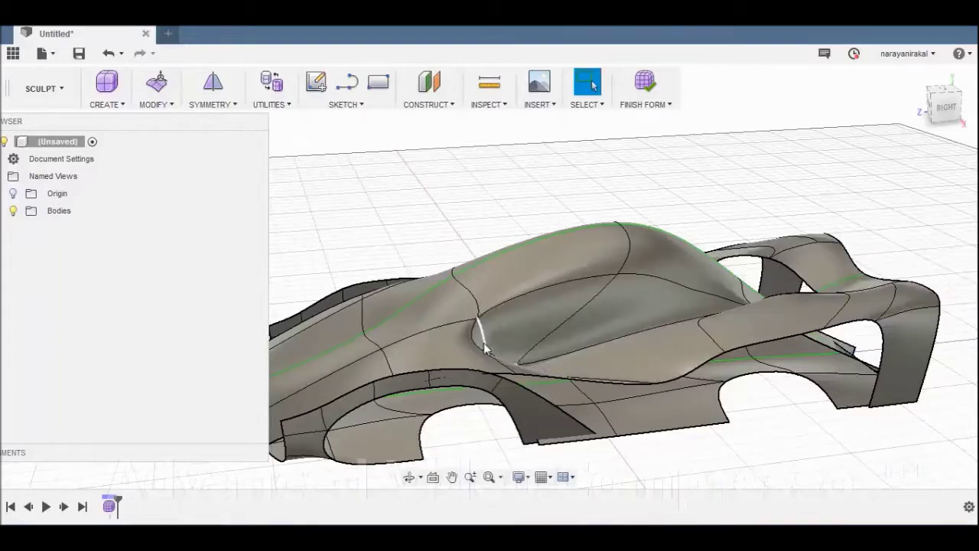
pyautogui.click(955, 107)
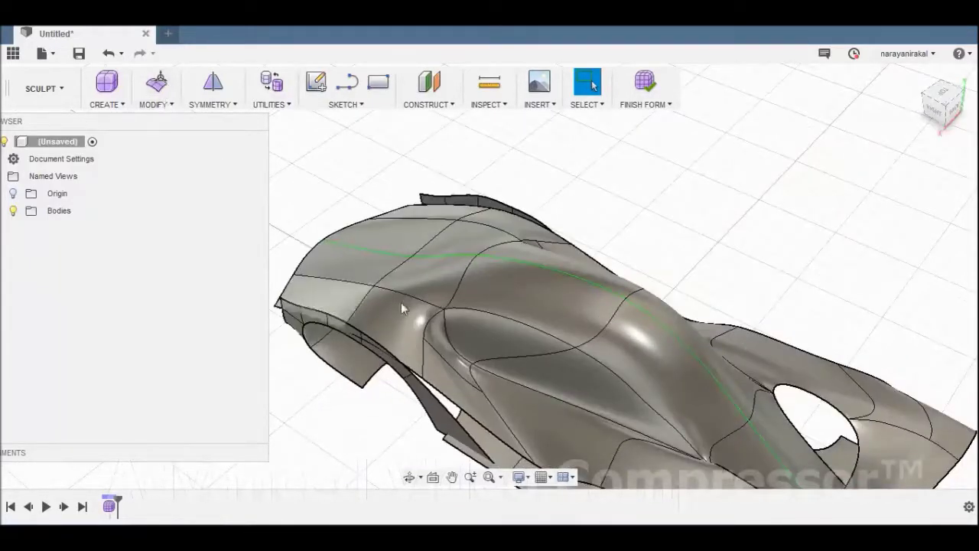
pyautogui.click(158, 83)
# Pull the front flank face down and forward, scale it up and shift it within its plane
pyautogui.keyDown('shift'); pyautogui.moveTo(428, 374); pyautogui.dragTo(507, 330, button='middle'); pyautogui.keyUp('shift')
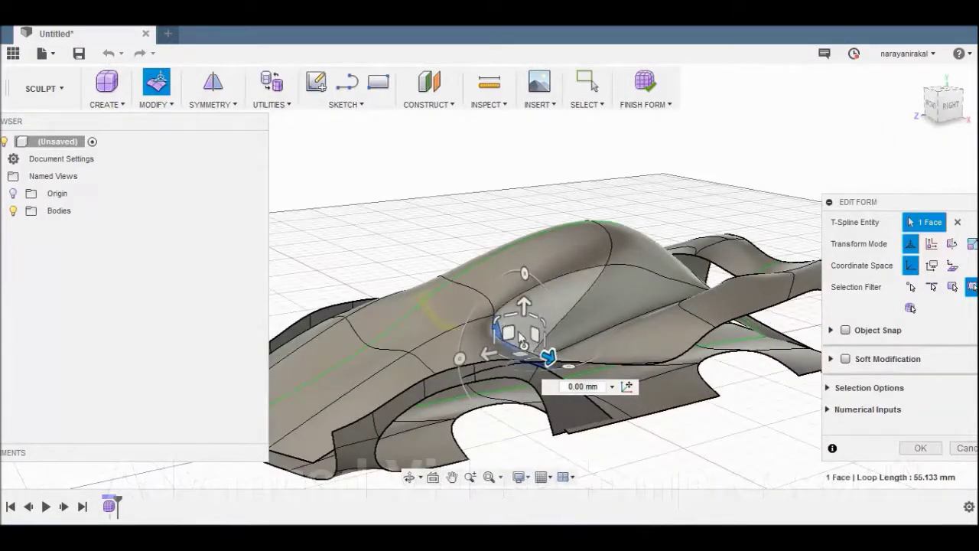
pyautogui.moveTo(509, 331); pyautogui.dragTo(373, 388)
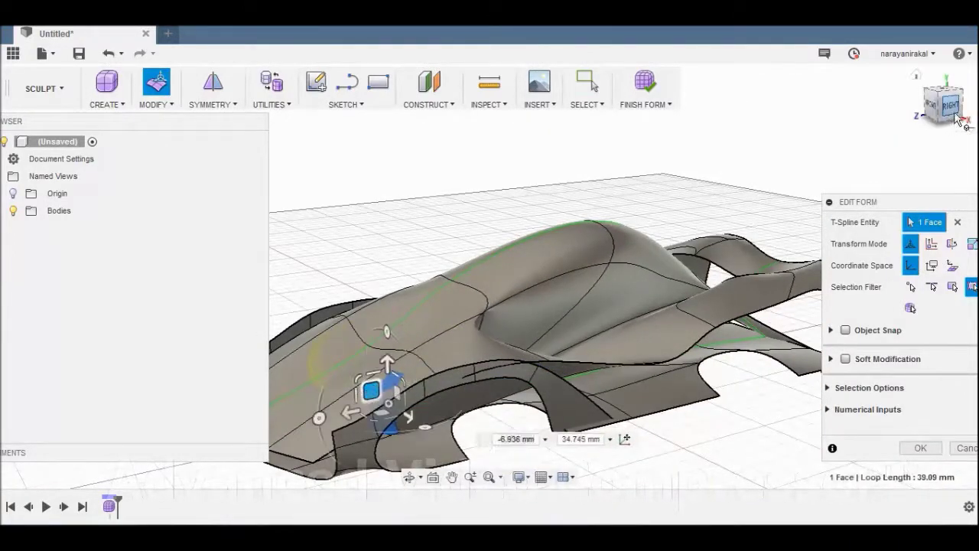
pyautogui.keyDown('shift'); pyautogui.moveTo(373, 388); pyautogui.dragTo(625, 341, button='middle'); pyautogui.keyUp('shift')
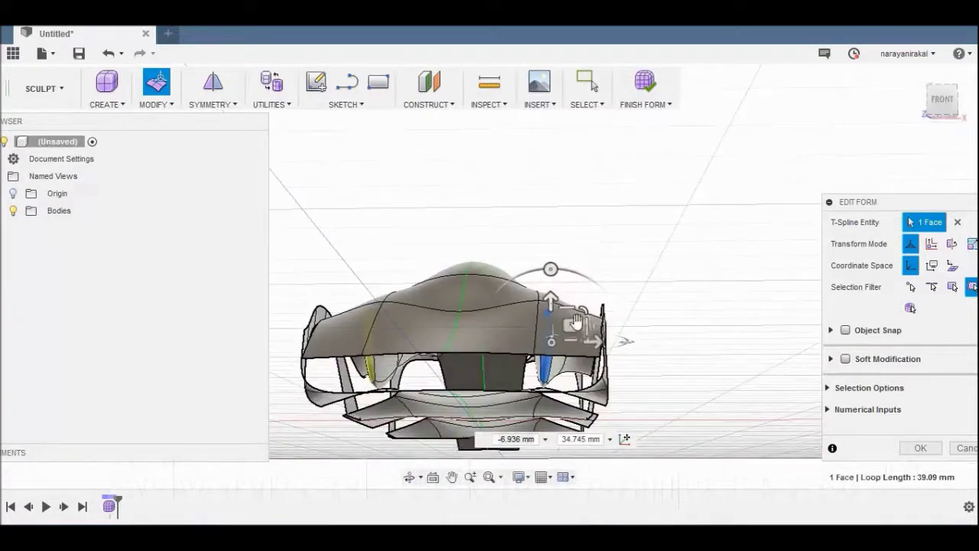
pyautogui.moveTo(583, 311); pyautogui.dragTo(588, 309)
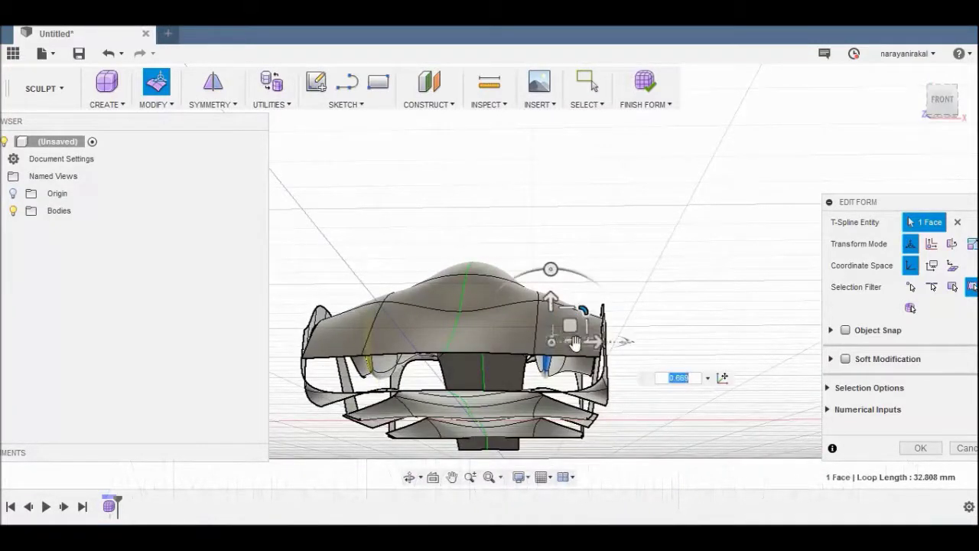
pyautogui.moveTo(551, 341); pyautogui.dragTo(540, 347)
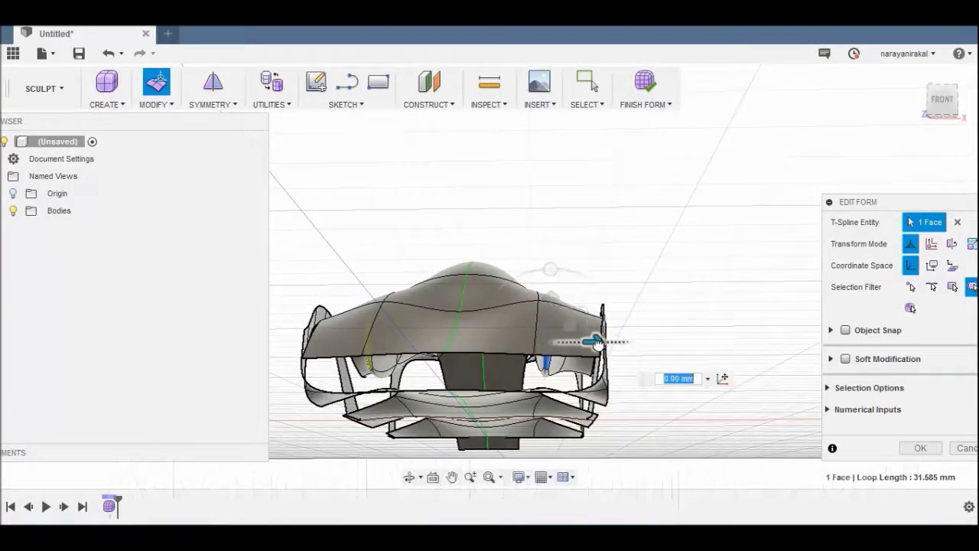
pyautogui.moveTo(571, 327); pyautogui.dragTo(579, 329)
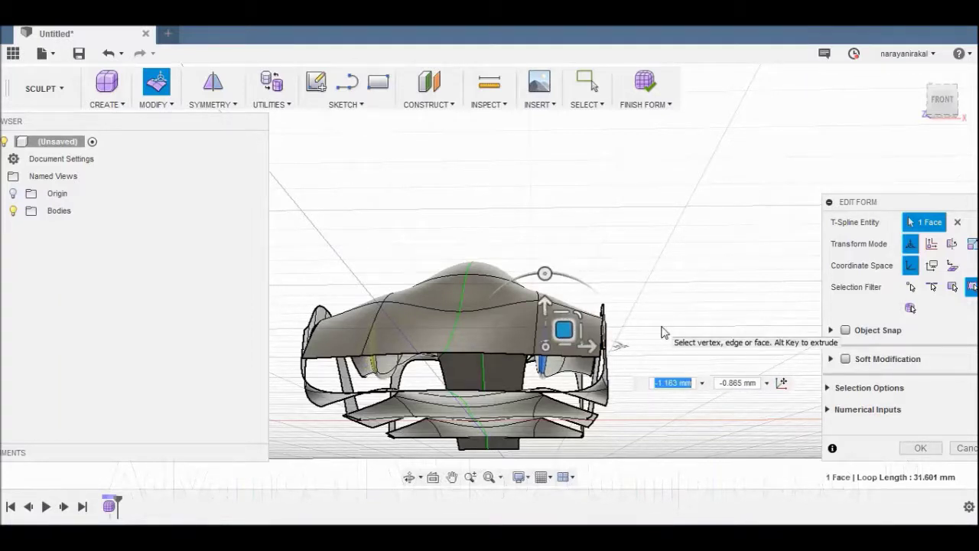
pyautogui.click(920, 448)
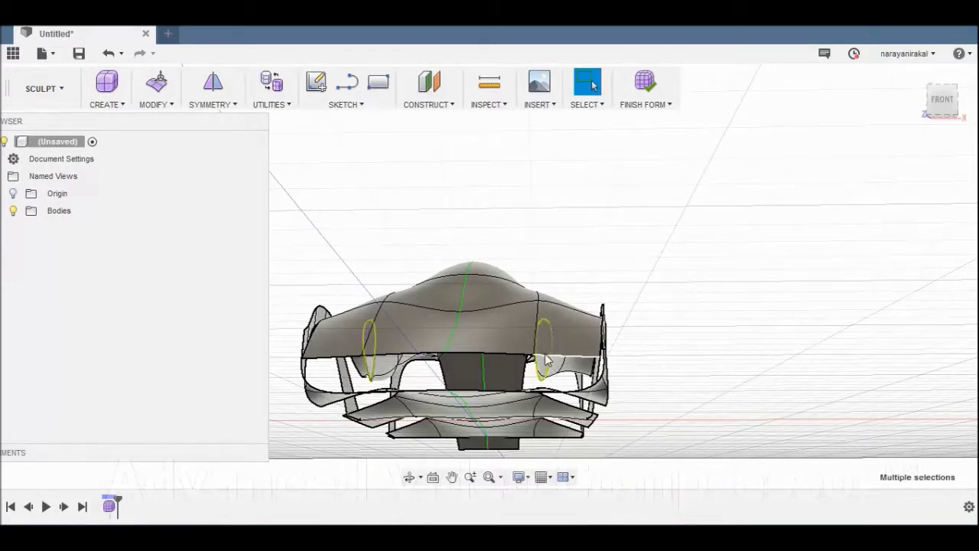
# Move the four edges around the front openings about 4.5 mm and accept the edit
pyautogui.click(152, 84)
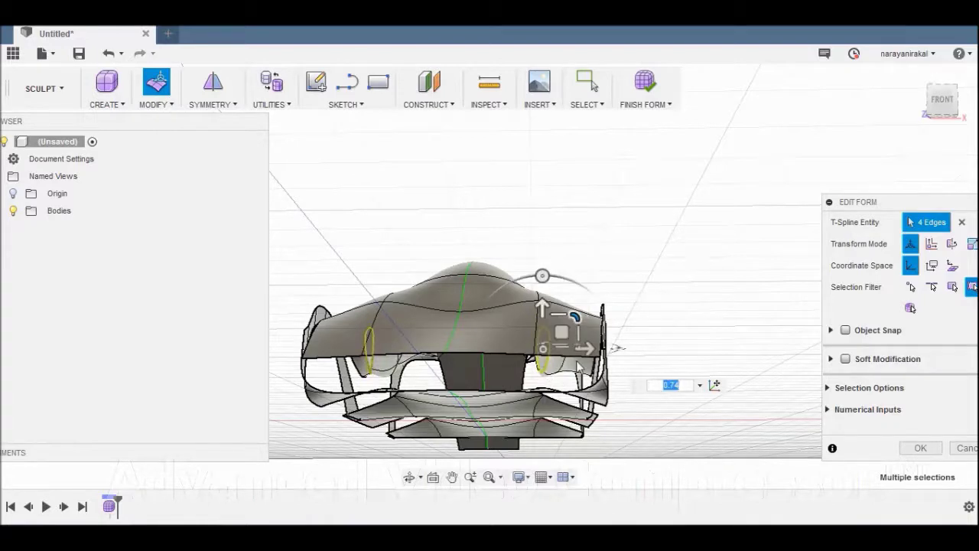
pyautogui.moveTo(562, 332); pyautogui.dragTo(558, 349)
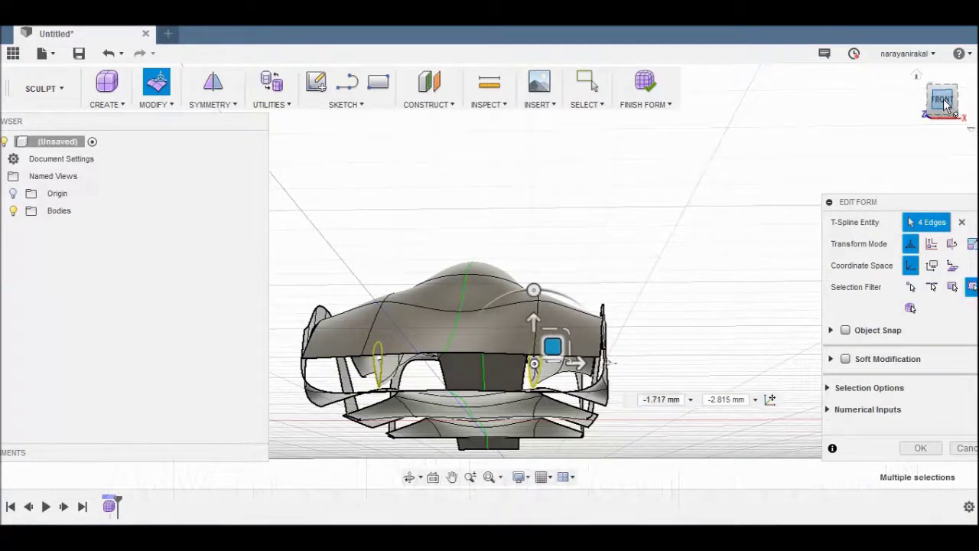
pyautogui.click(944, 101)
pyautogui.moveTo(589, 353); pyautogui.dragTo(624, 357)
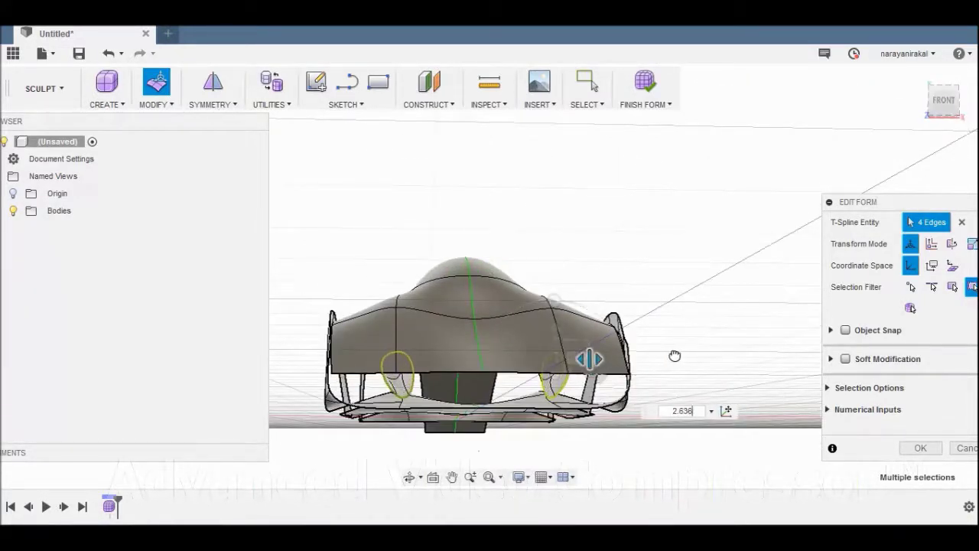
pyautogui.click(947, 103)
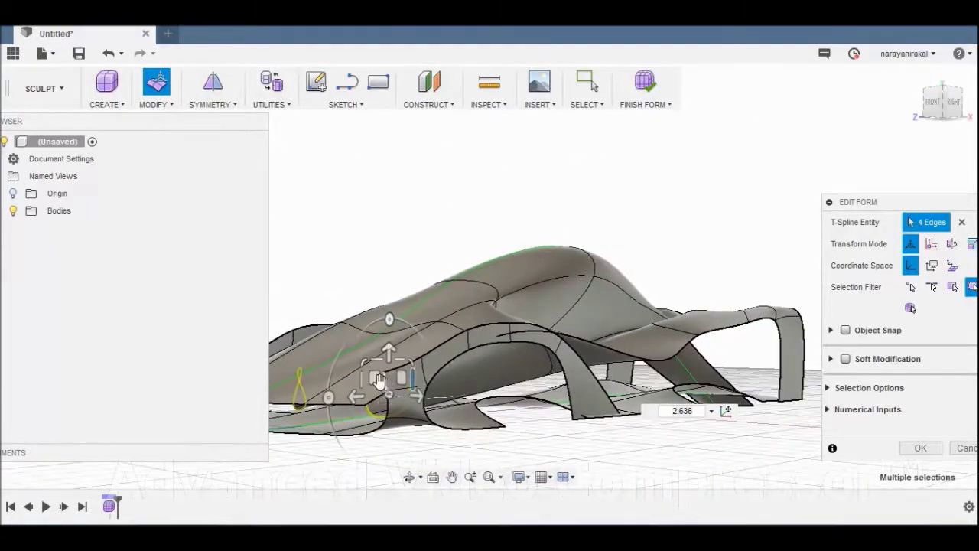
pyautogui.moveTo(379, 381); pyautogui.dragTo(356, 384)
pyautogui.moveTo(933, 99); pyautogui.dragTo(956, 92)
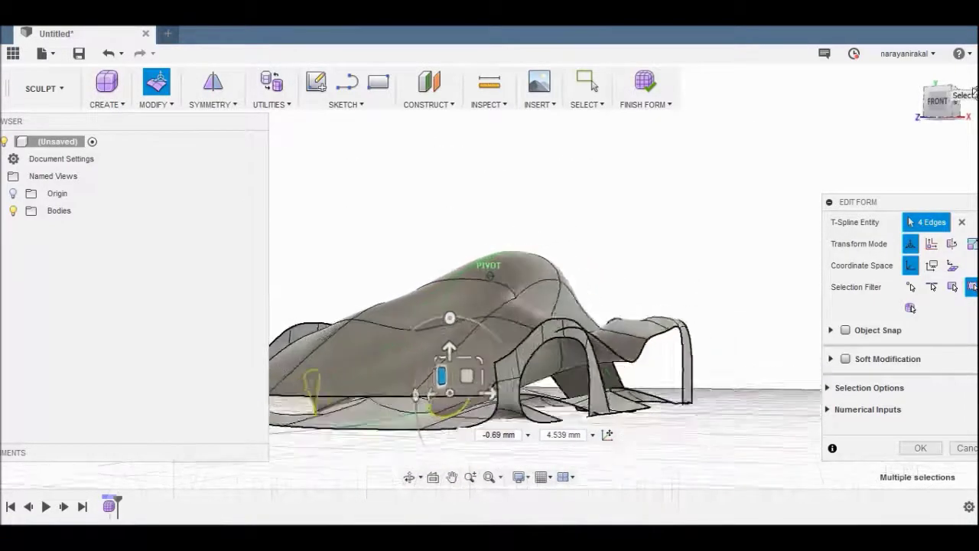
pyautogui.click(942, 103)
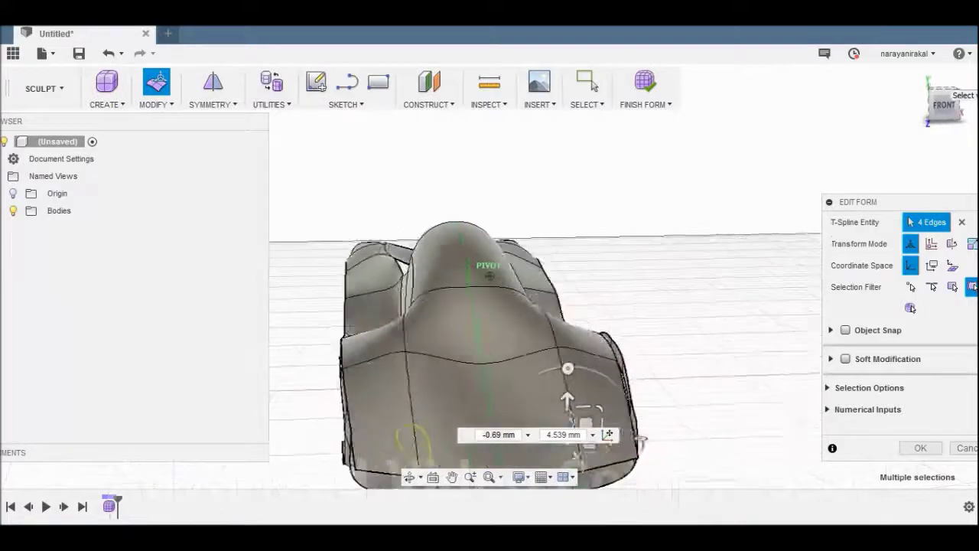
pyautogui.click(918, 448)
pyautogui.keyDown('shift'); pyautogui.moveTo(490, 274); pyautogui.dragTo(535, 252, button='middle'); pyautogui.keyUp('shift')
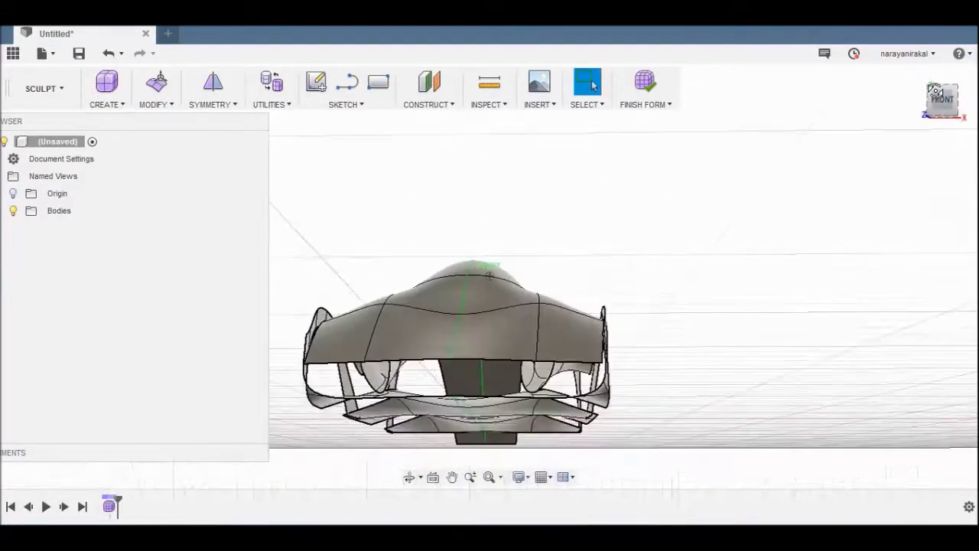
pyautogui.scroll(-5, 621, 302)
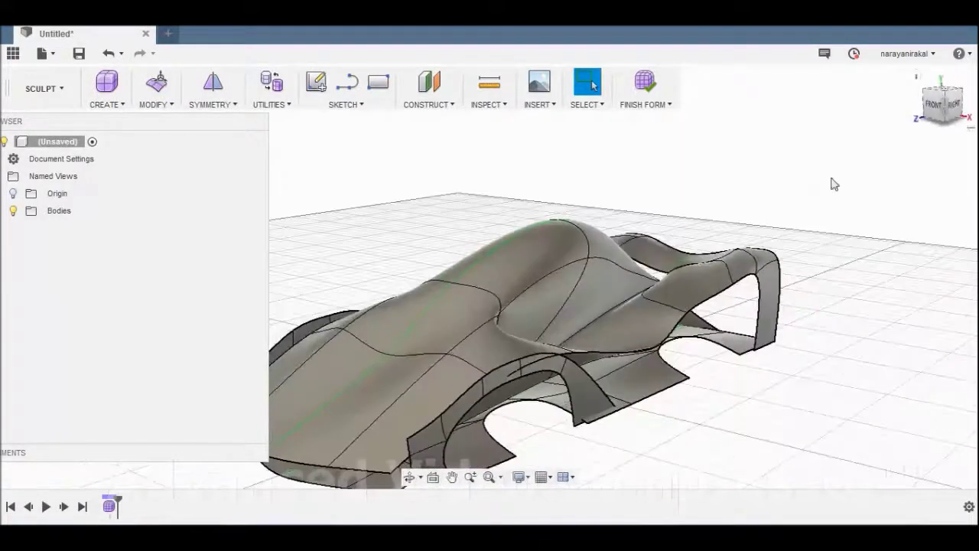
# Push the selected canopy face outward about 2 mm with Edit Form
pyautogui.click(157, 84)
pyautogui.moveTo(577, 299)
pyautogui.mouseDown()
pyautogui.moveTo(602, 289)
pyautogui.moveTo(587, 285)
pyautogui.mouseUp()
pyautogui.moveTo(490, 274)
pyautogui.keyDown('shift'); pyautogui.mouseDown(button='middle')
pyautogui.moveTo(520, 260)
pyautogui.moveTo(458, 268)
pyautogui.mouseUp(button='middle'); pyautogui.keyUp('shift')
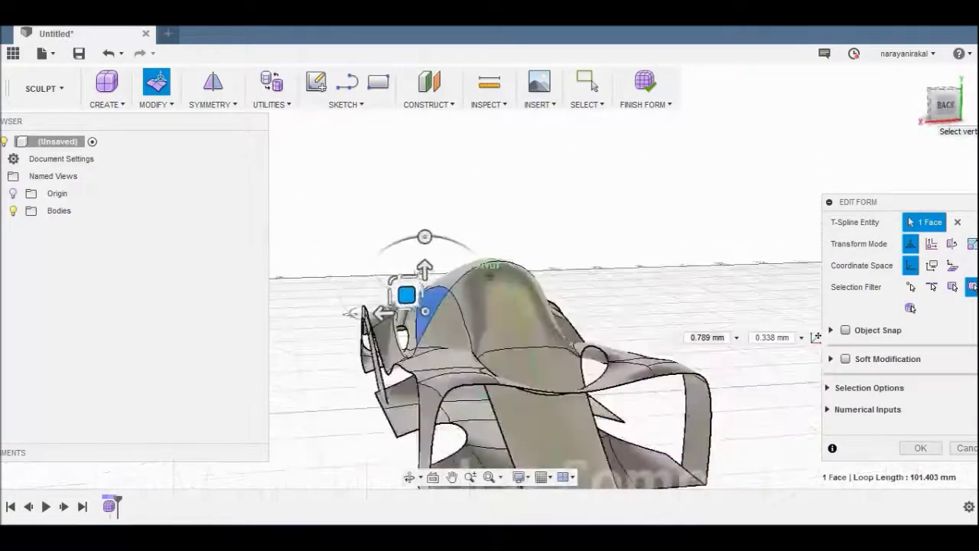
pyautogui.press('Escape')
# Select and nudge an edge at the rear tail, then select the front edge loop
pyautogui.moveTo(459, 267)
pyautogui.keyDown('shift'); pyautogui.mouseDown(button='middle')
pyautogui.moveTo(416, 271)
pyautogui.moveTo(832, 122)
pyautogui.mouseUp(button='middle'); pyautogui.keyUp('shift')
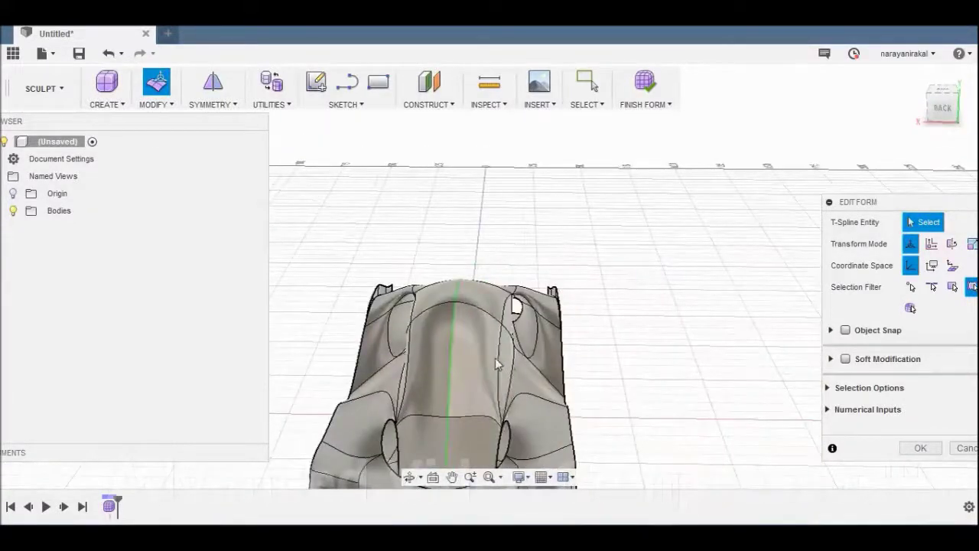
pyautogui.moveTo(489, 276)
pyautogui.keyDown('shift'); pyautogui.mouseDown(button='middle')
pyautogui.moveTo(581, 268)
pyautogui.moveTo(627, 283)
pyautogui.mouseUp(button='middle'); pyautogui.keyUp('shift')
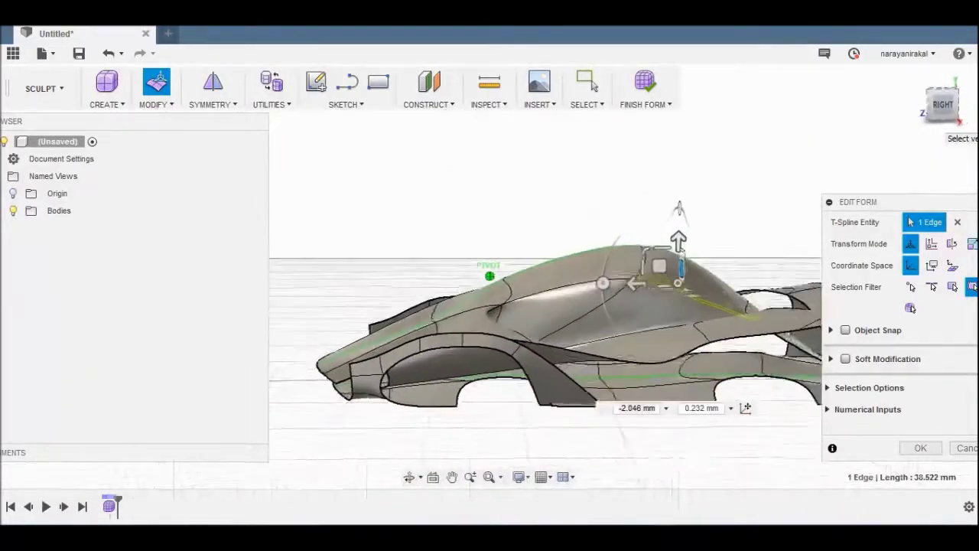
pyautogui.moveTo(929, 115); pyautogui.dragTo(671, 346)
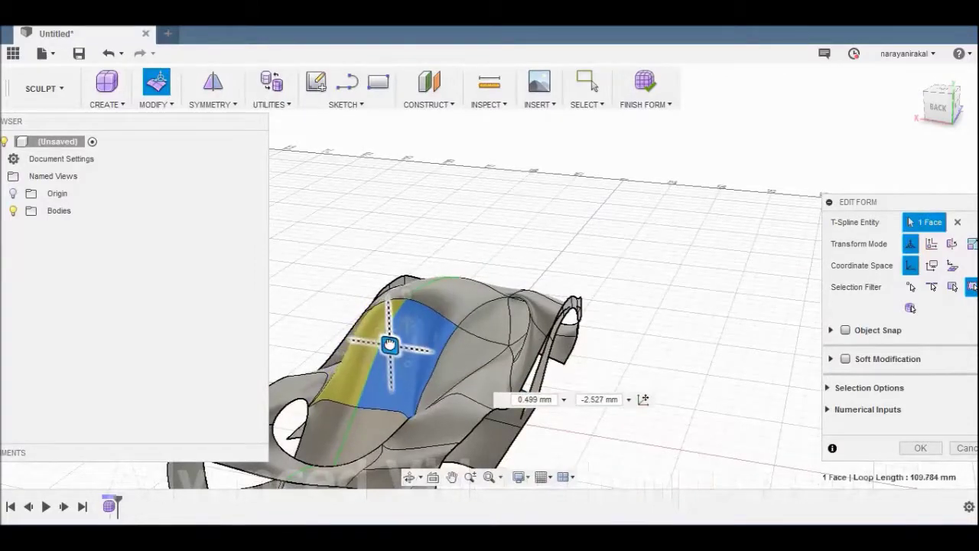
pyautogui.click(932, 111)
pyautogui.click(517, 335)
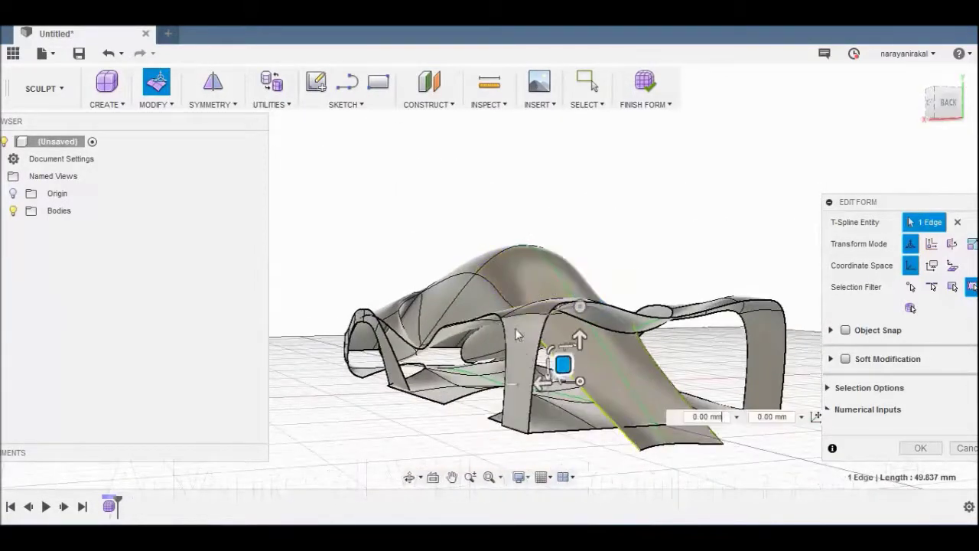
pyautogui.moveTo(937, 107); pyautogui.dragTo(941, 105)
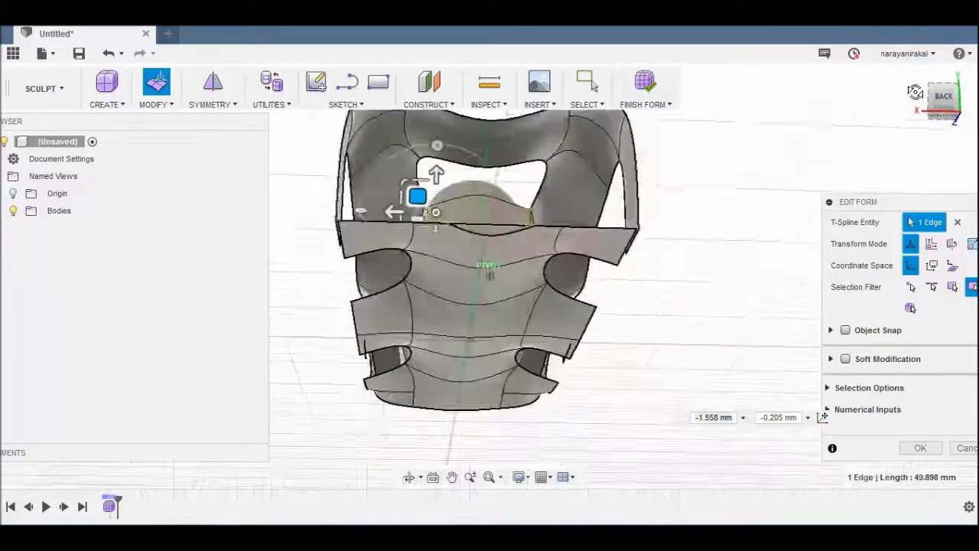
pyautogui.moveTo(941, 105); pyautogui.dragTo(943, 103)
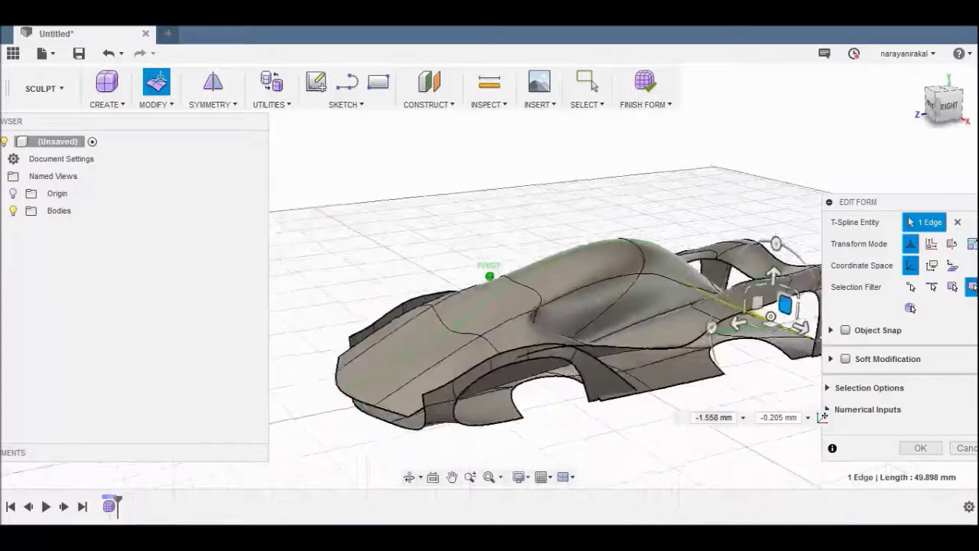
pyautogui.keyDown('shift'); pyautogui.moveTo(470, 260); pyautogui.dragTo(490, 254, button='middle'); pyautogui.keyUp('shift')
pyautogui.doubleClick(330, 388)
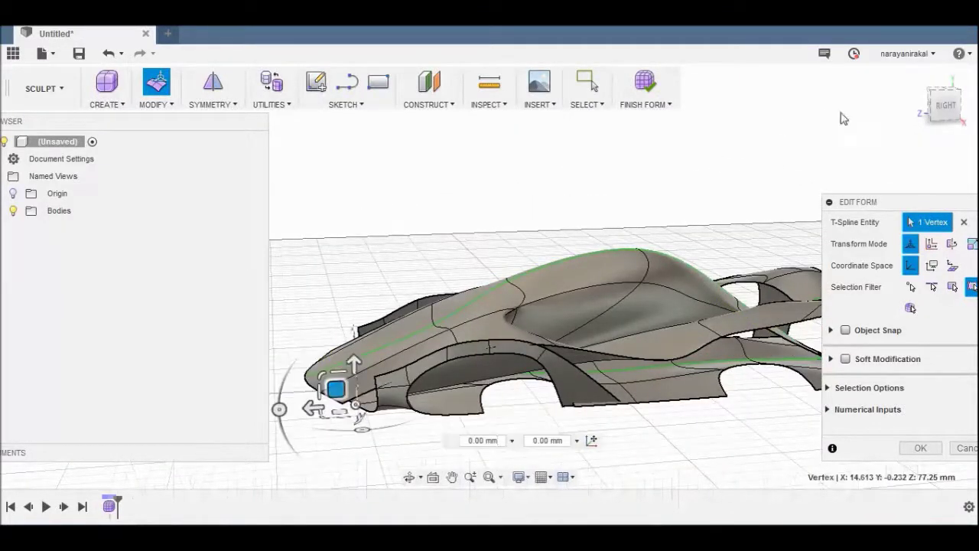
# Move the two selected nose edges lower and further back
pyautogui.click(930, 103)
pyautogui.click(441, 331)
pyautogui.keyDown('shift'); pyautogui.click(380, 348); pyautogui.keyUp('shift')
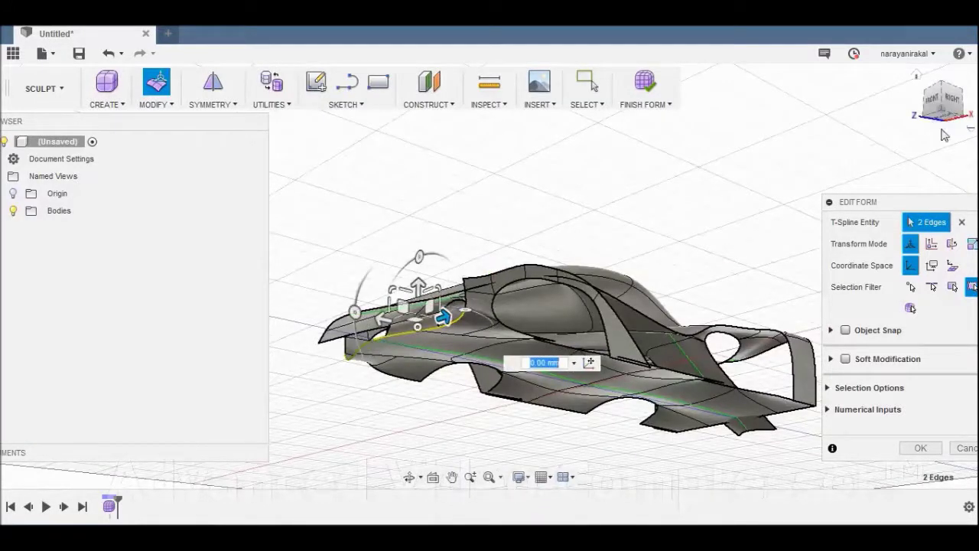
pyautogui.keyDown('shift'); pyautogui.moveTo(372, 350); pyautogui.dragTo(342, 410, button='middle'); pyautogui.keyUp('shift')
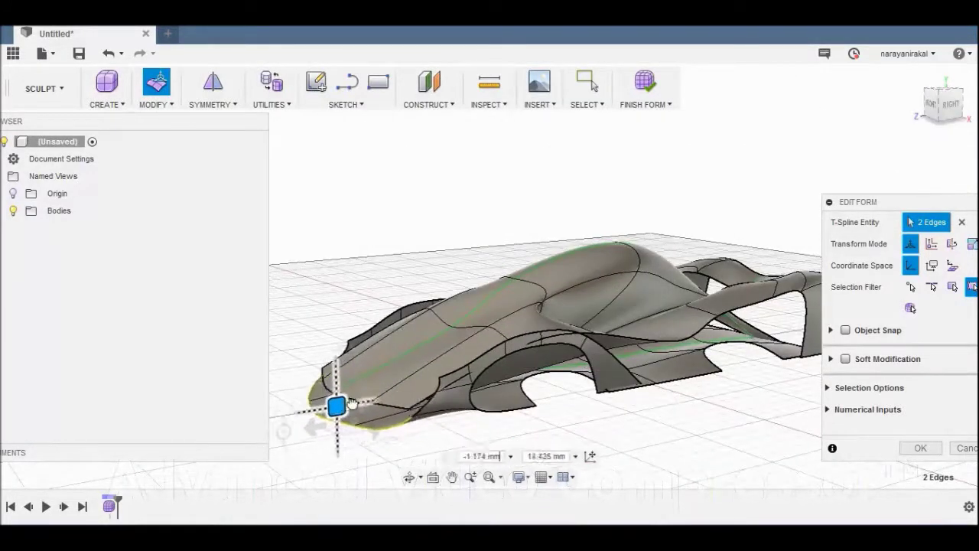
pyautogui.moveTo(342, 409); pyautogui.dragTo(351, 400)
# Offset a roof edge by -10 mm, slide it slightly within its plane, and finish the form edit
pyautogui.click(956, 104)
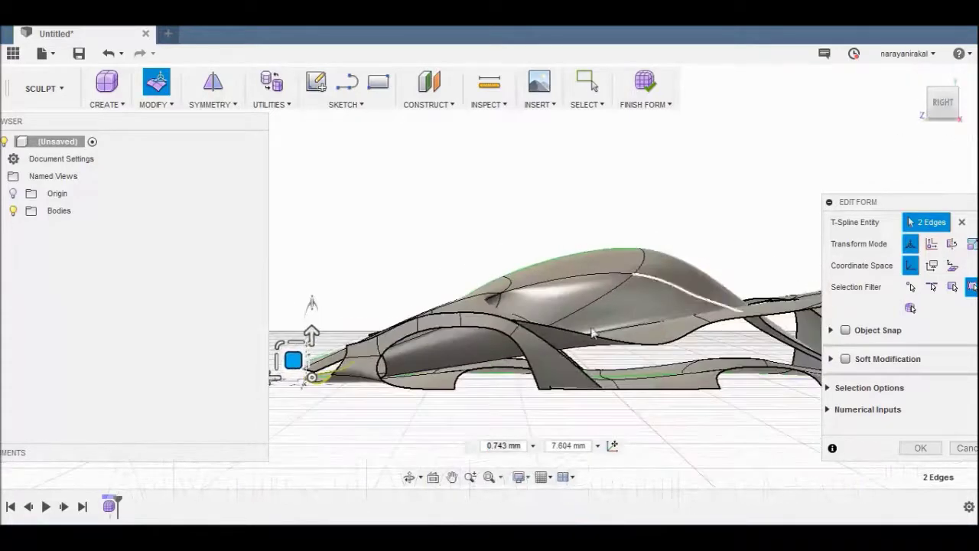
pyautogui.click(771, 252)
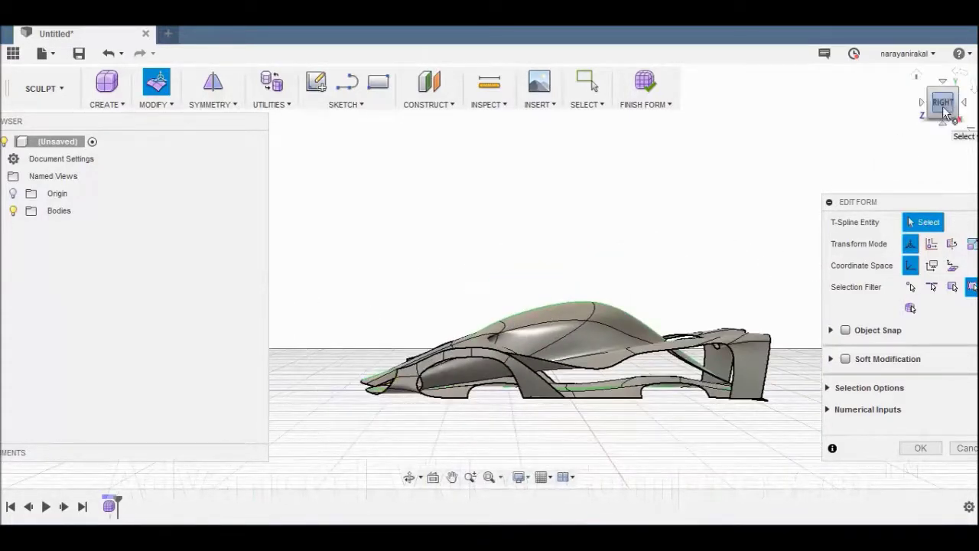
pyautogui.keyDown('shift'); pyautogui.moveTo(489, 273); pyautogui.dragTo(387, 336, button='middle'); pyautogui.keyUp('shift')
pyautogui.click(392, 339)
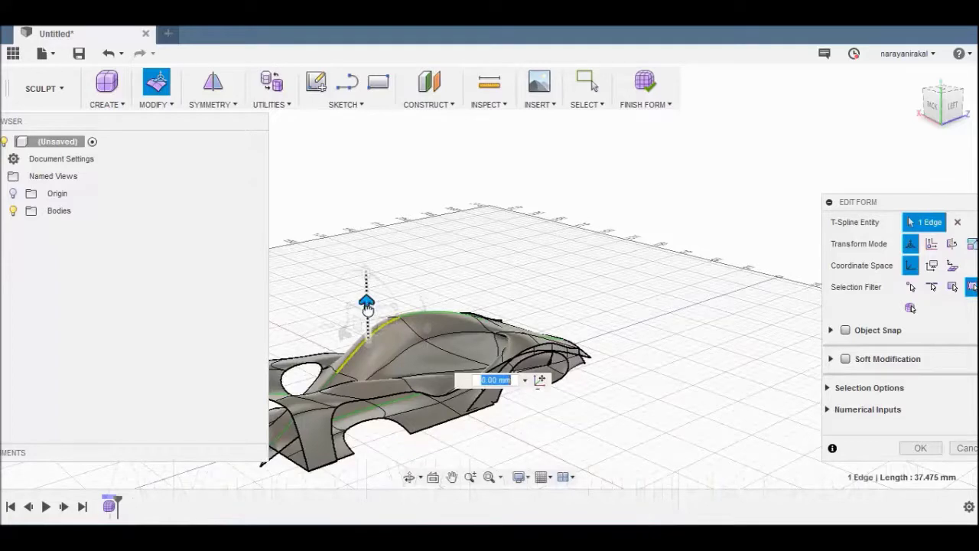
pyautogui.write('-10')
pyautogui.press('Return')
pyautogui.click(953, 107)
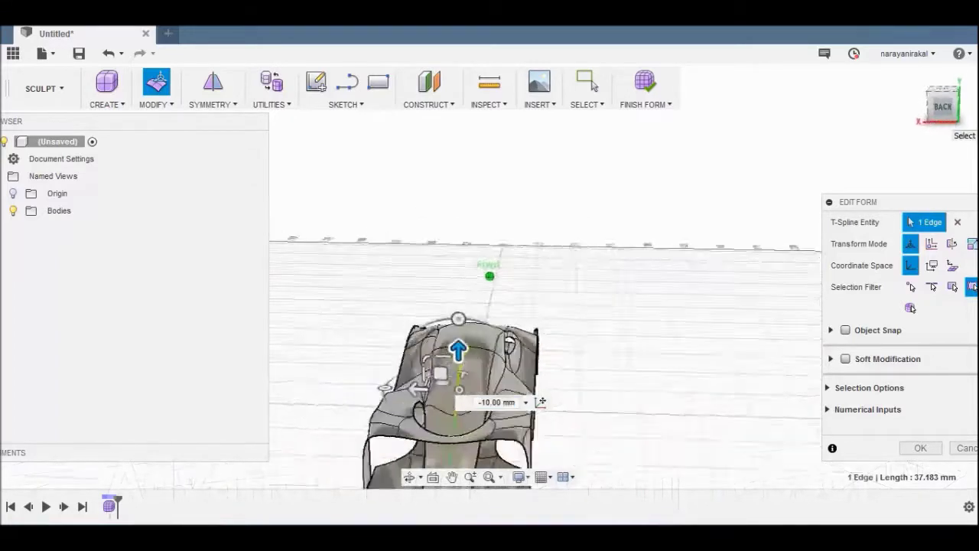
pyautogui.moveTo(606, 331); pyautogui.dragTo(609, 323)
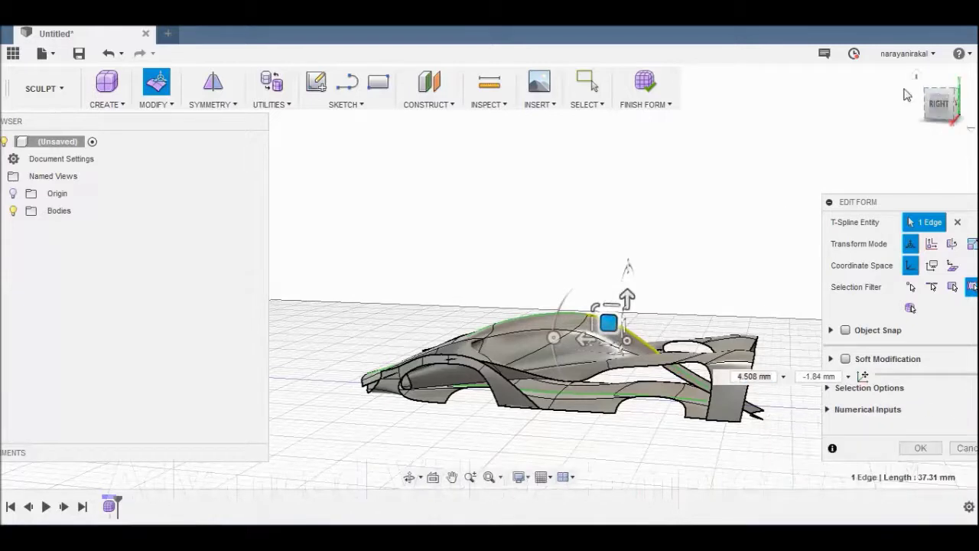
pyautogui.click(933, 93)
pyautogui.click(920, 449)
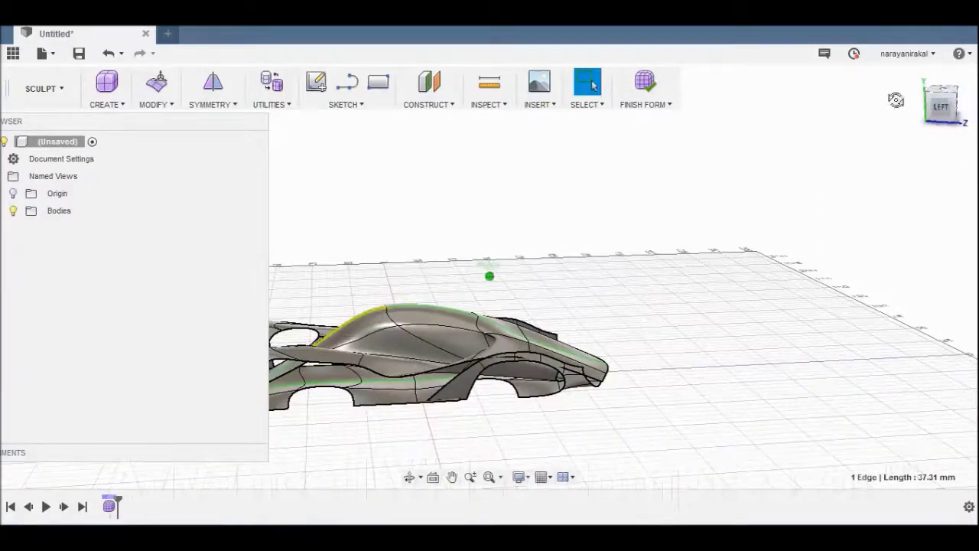
# Pull the cockpit side edge down about -11.4 mm and -5.86 mm and close the edit
pyautogui.click(942, 106)
pyautogui.click(943, 107)
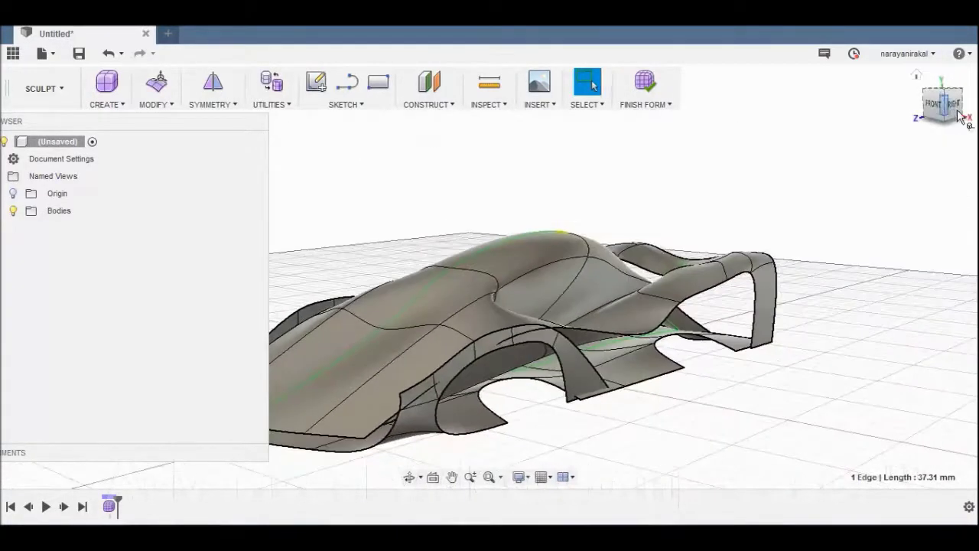
pyautogui.scroll(5, 788, 360)
pyautogui.click(929, 89)
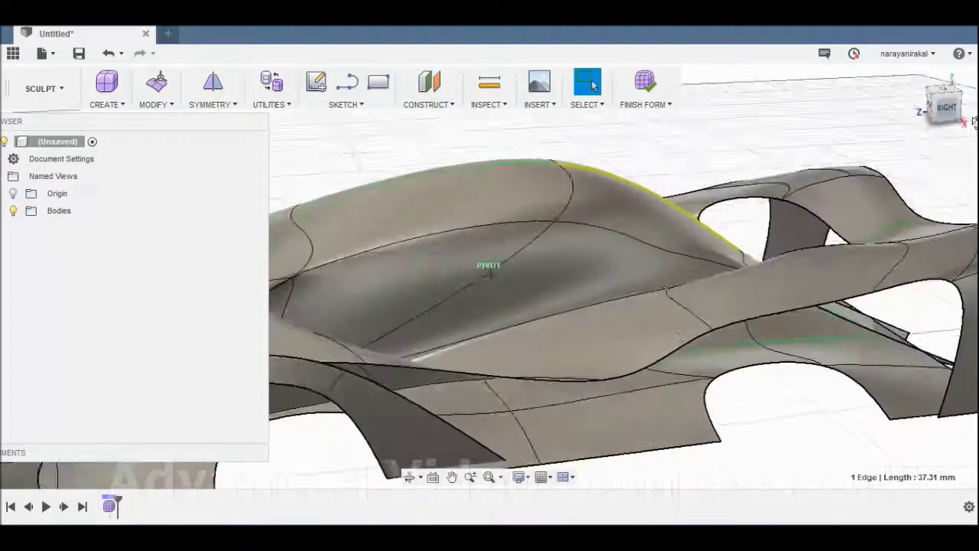
pyautogui.click(679, 305)
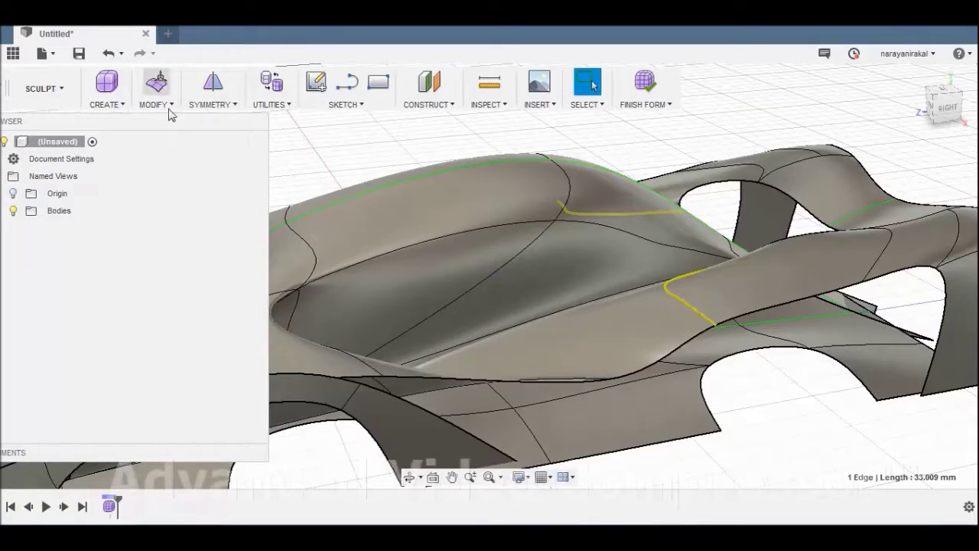
pyautogui.click(156, 84)
pyautogui.moveTo(722, 282)
pyautogui.mouseDown()
pyautogui.moveTo(745, 339)
pyautogui.moveTo(739, 345)
pyautogui.mouseUp()
pyautogui.moveTo(738, 346)
pyautogui.keyDown('shift'); pyautogui.mouseDown(button='middle')
pyautogui.moveTo(589, 322)
pyautogui.moveTo(752, 333)
pyautogui.mouseUp(button='middle'); pyautogui.keyUp('shift')
pyautogui.click(920, 448)
# Zoom in on the side and select the fin face behind the side opening
pyautogui.scroll(-5, 713, 354)
pyautogui.scroll(-2, 713, 354)
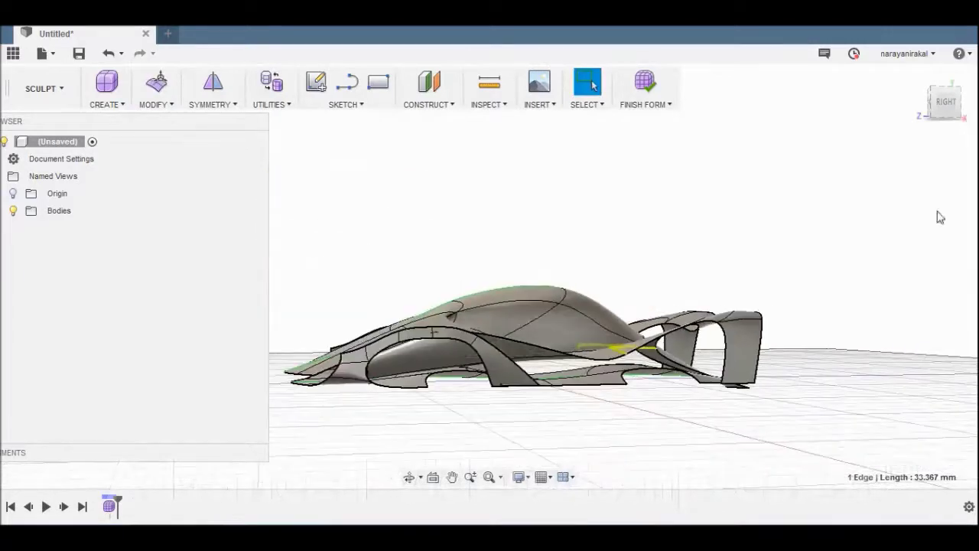
pyautogui.scroll(3, 383, 395)
pyautogui.scroll(3, 472, 382)
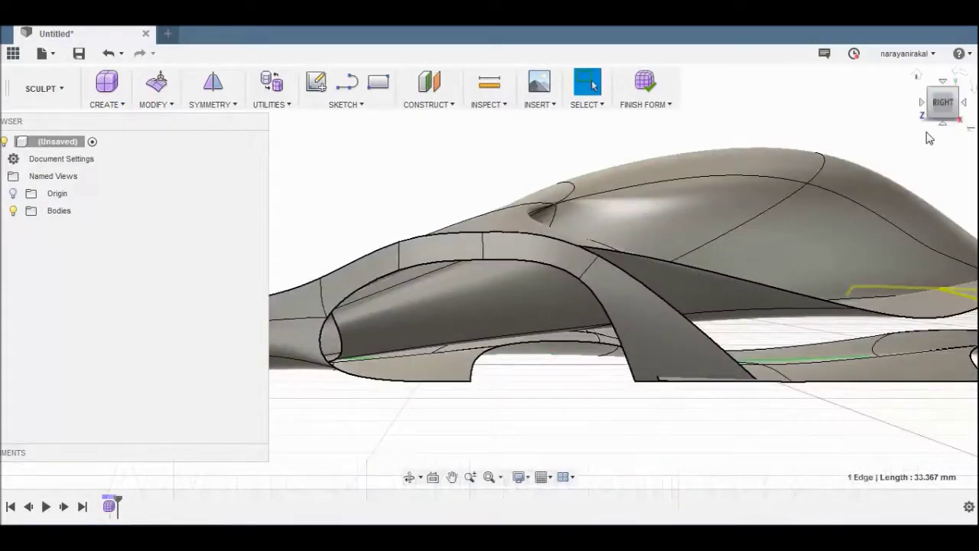
pyautogui.click(651, 359)
# Shift the side fin face about 3.8 mm in Edit Form, then deselect it
pyautogui.click(158, 96)
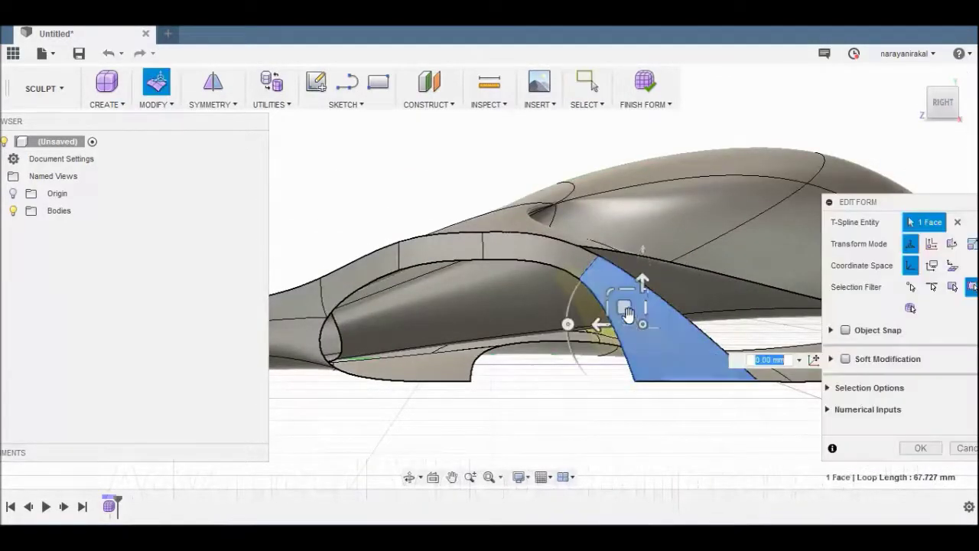
pyautogui.moveTo(641, 308); pyautogui.dragTo(651, 309)
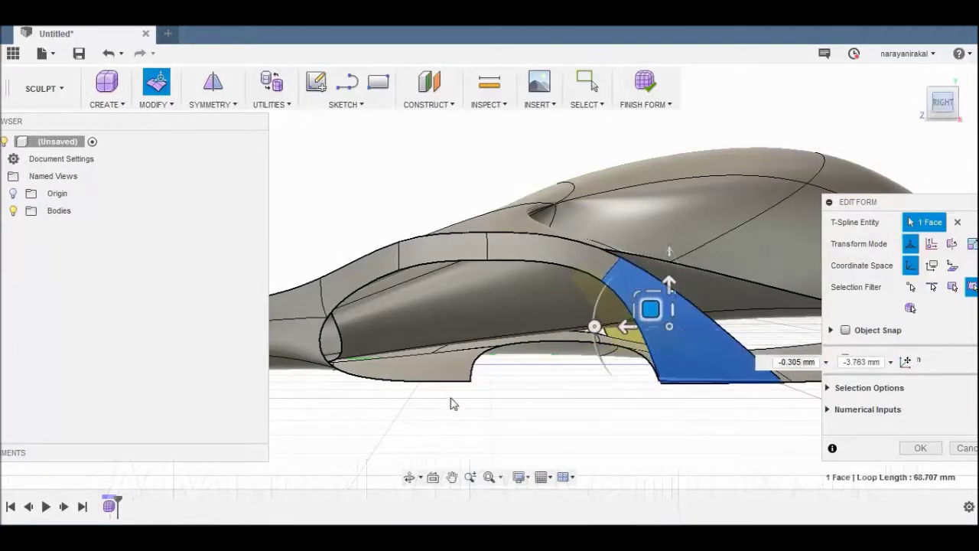
pyautogui.scroll(2, 757, 366)
pyautogui.scroll(2, 757, 366)
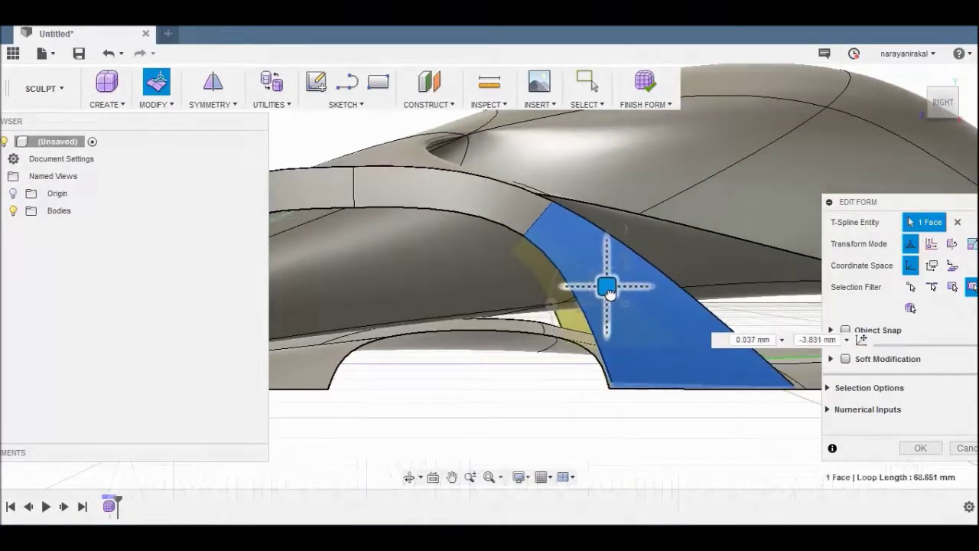
pyautogui.click(487, 426)
pyautogui.scroll(-3, 699, 415)
pyautogui.scroll(-2, 674, 383)
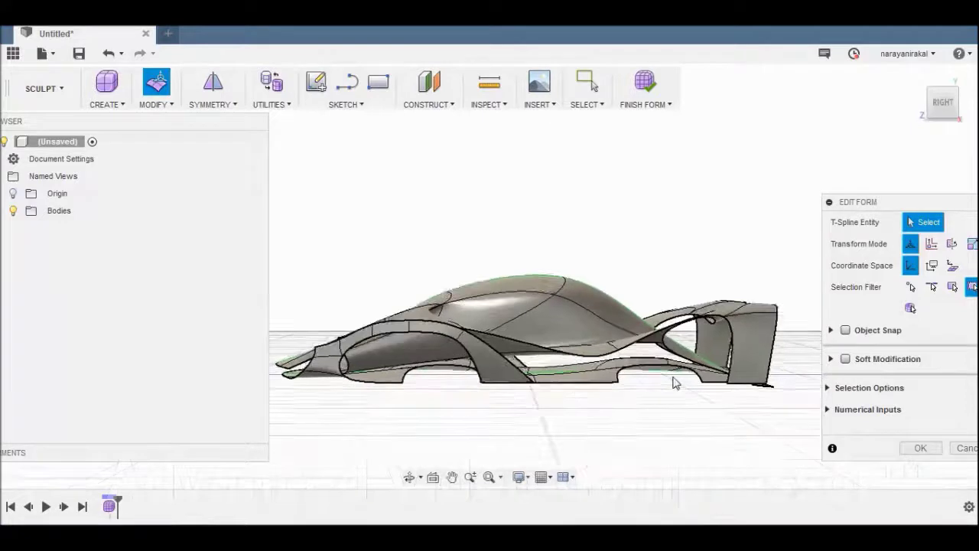
pyautogui.scroll(2, 666, 398)
pyautogui.scroll(2, 719, 421)
pyautogui.scroll(2, 734, 420)
# Nudge the rear fin's outer face about 1.5 mm higher and commit the form edit
pyautogui.click(618, 331)
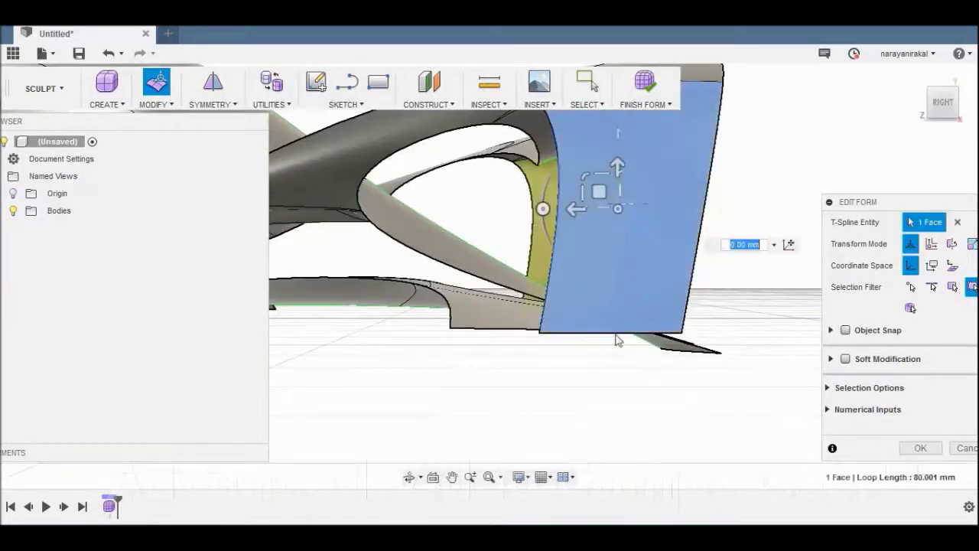
pyautogui.moveTo(599, 191); pyautogui.dragTo(587, 191)
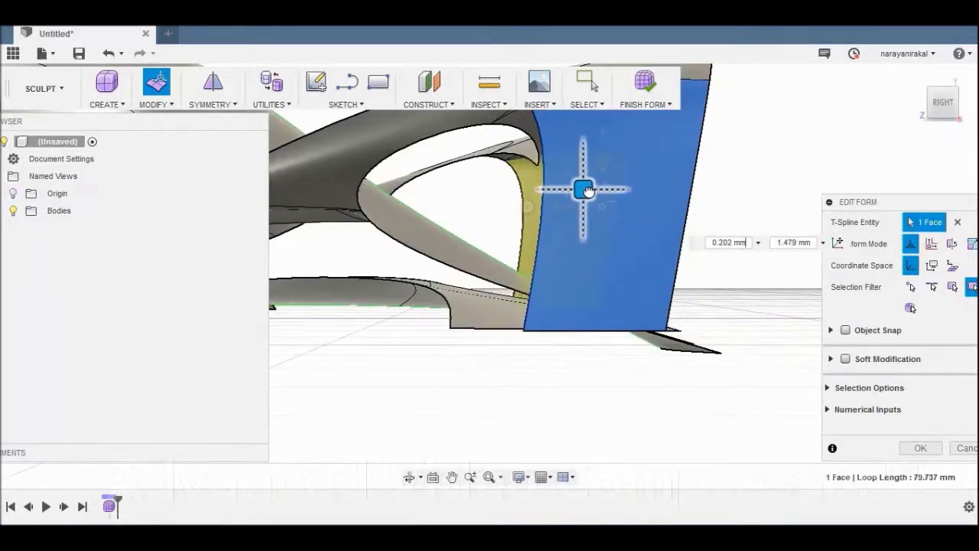
pyautogui.click(688, 394)
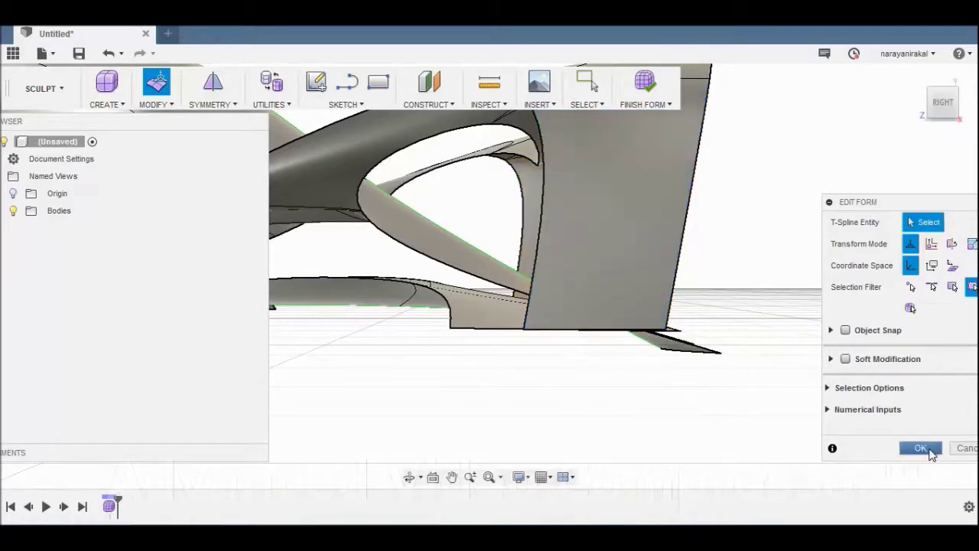
pyautogui.click(920, 448)
pyautogui.keyDown('shift'); pyautogui.moveTo(482, 267); pyautogui.dragTo(489, 274, button='middle'); pyautogui.keyUp('shift')
pyautogui.scroll(-3, 490, 274)
pyautogui.scroll(-3, 415, 343)
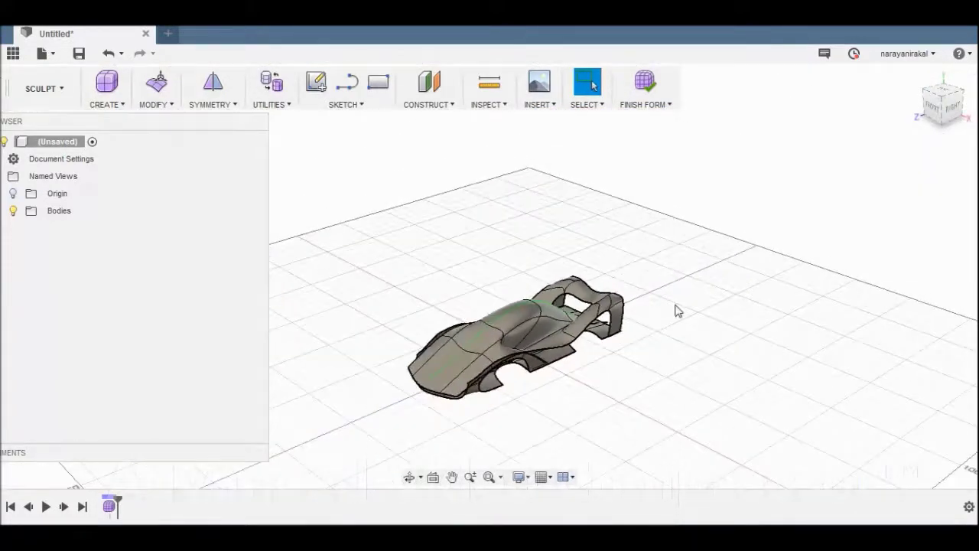
# From a low side view, raise the nose tip vertex and tilt it -15 degrees
pyautogui.scroll(3, 675, 308)
pyautogui.keyDown('shift'); pyautogui.moveTo(490, 273); pyautogui.dragTo(535, 361, button='middle'); pyautogui.keyUp('shift')
pyautogui.scroll(-3, 483, 370)
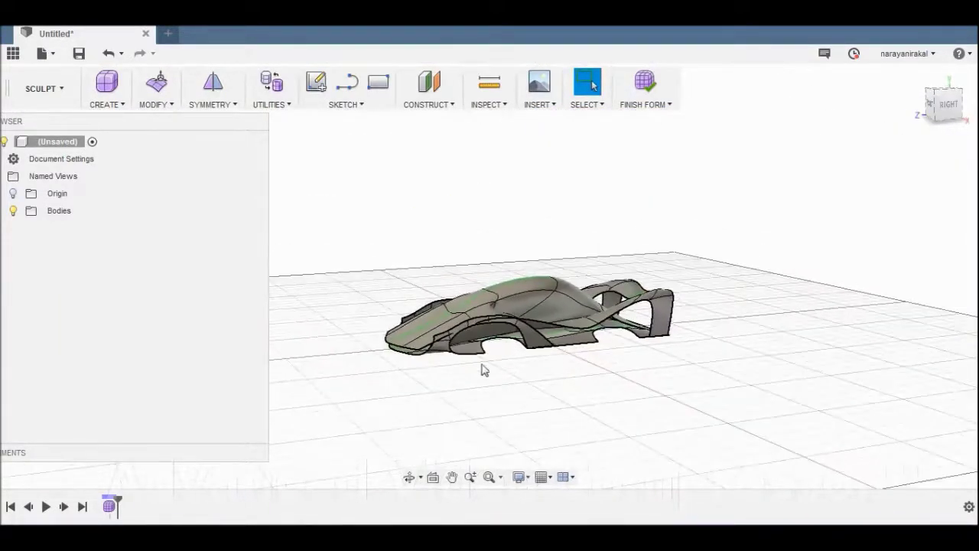
pyautogui.scroll(3, 482, 370)
pyautogui.keyDown('shift'); pyautogui.moveTo(905, 158); pyautogui.dragTo(406, 334, button='middle'); pyautogui.keyUp('shift')
pyautogui.scroll(3, 406, 334)
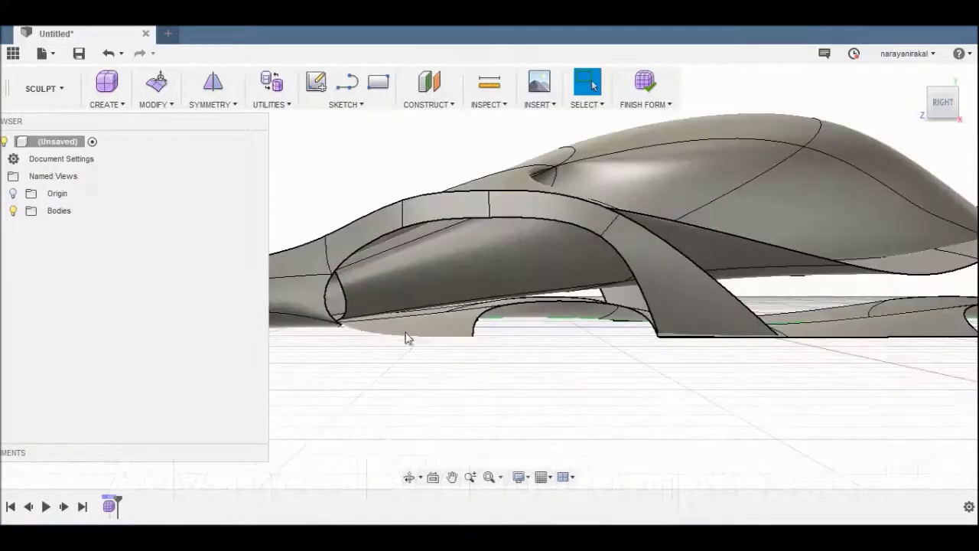
pyautogui.scroll(-2, 602, 411)
pyautogui.scroll(2, 439, 355)
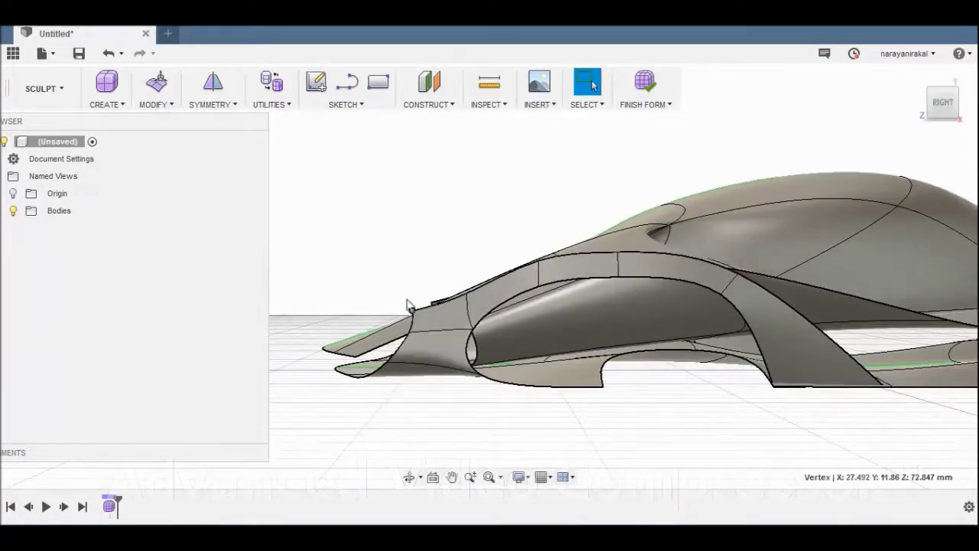
pyautogui.click(153, 96)
pyautogui.moveTo(411, 309); pyautogui.dragTo(404, 288)
pyautogui.moveTo(352, 305); pyautogui.dragTo(355, 287)
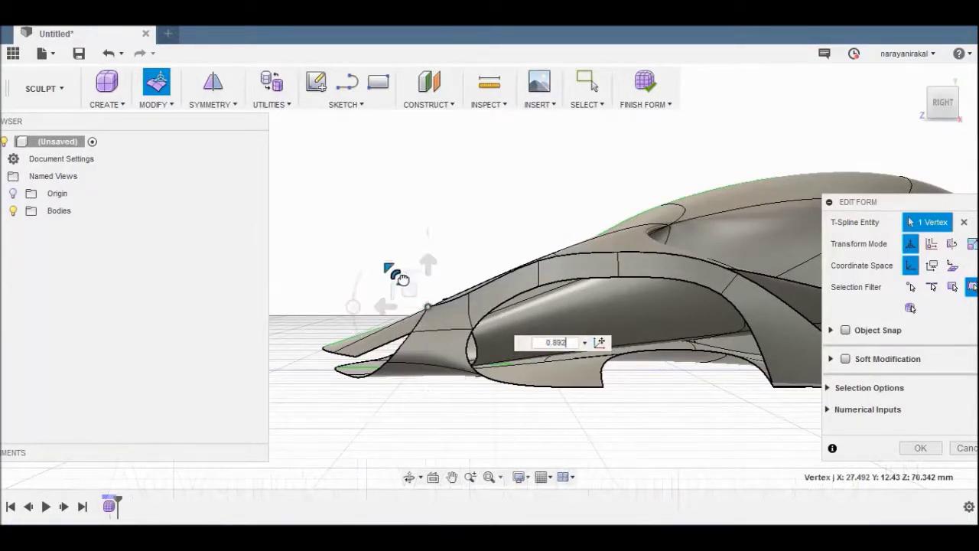
# Nudge another front vertex slightly and return to the right side view
pyautogui.moveTo(425, 308); pyautogui.dragTo(462, 339)
pyautogui.moveTo(941, 104); pyautogui.dragTo(946, 107)
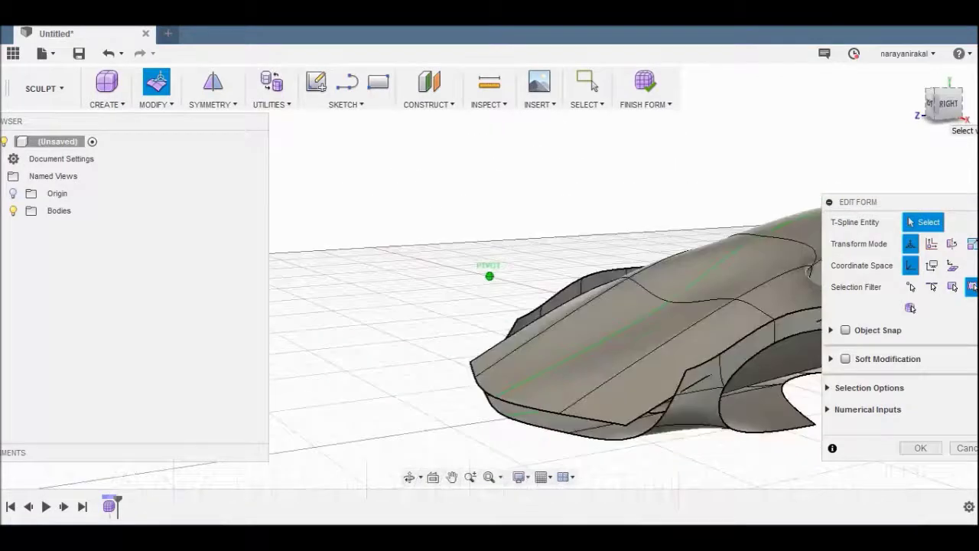
pyautogui.click(945, 106)
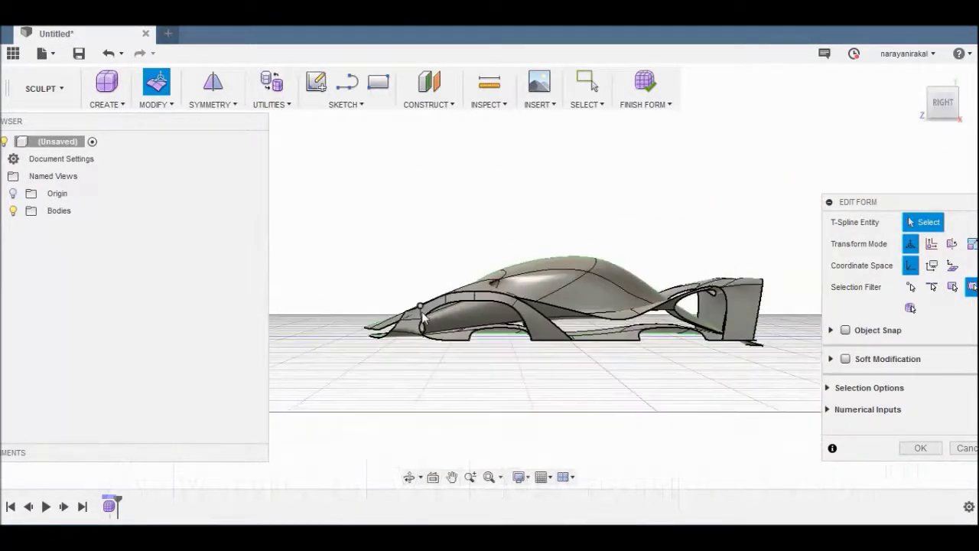
pyautogui.scroll(5, 491, 362)
pyautogui.click(156, 104)
# Try a 24.039 mm wheel cylinder after cancelling a first cylinder preview
pyautogui.click(107, 104)
pyautogui.click(120, 157)
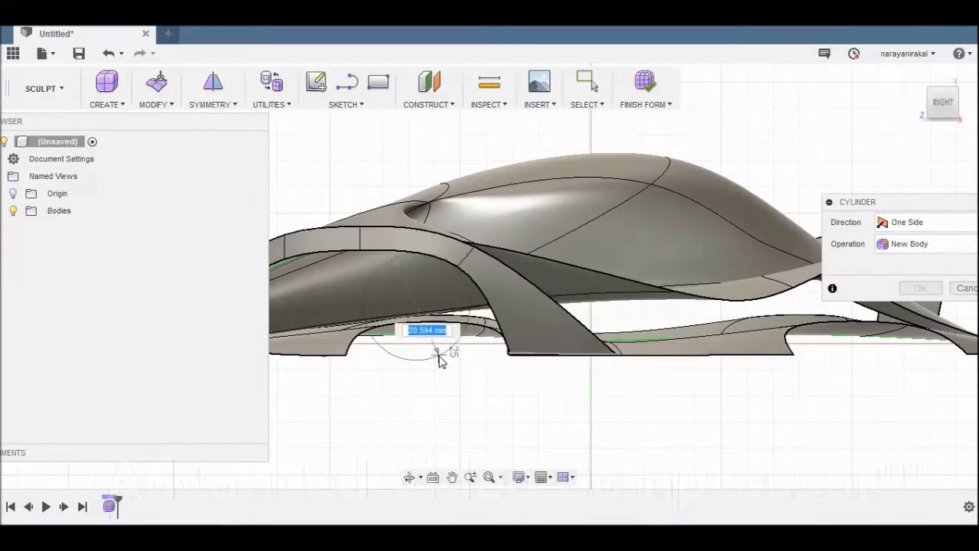
pyautogui.press('Escape')
pyautogui.click(107, 104)
pyautogui.click(126, 156)
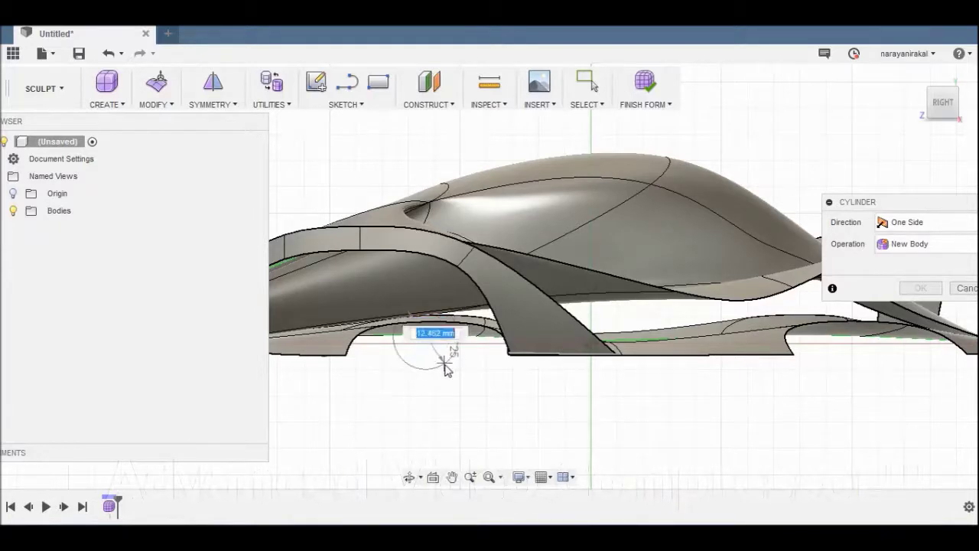
pyautogui.click(453, 397)
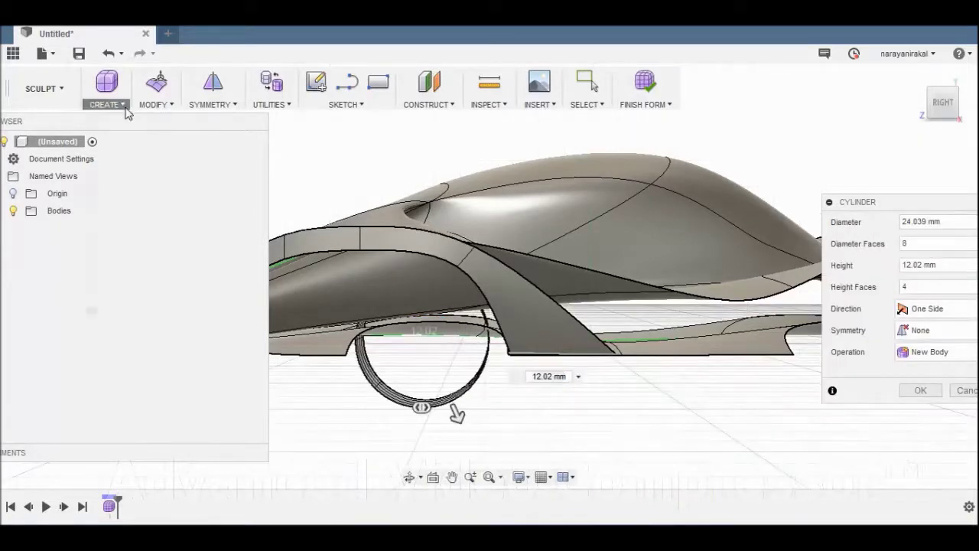
# Try an 8.413 mm hub cylinder, then cancel it
pyautogui.click(125, 107)
pyautogui.click(116, 156)
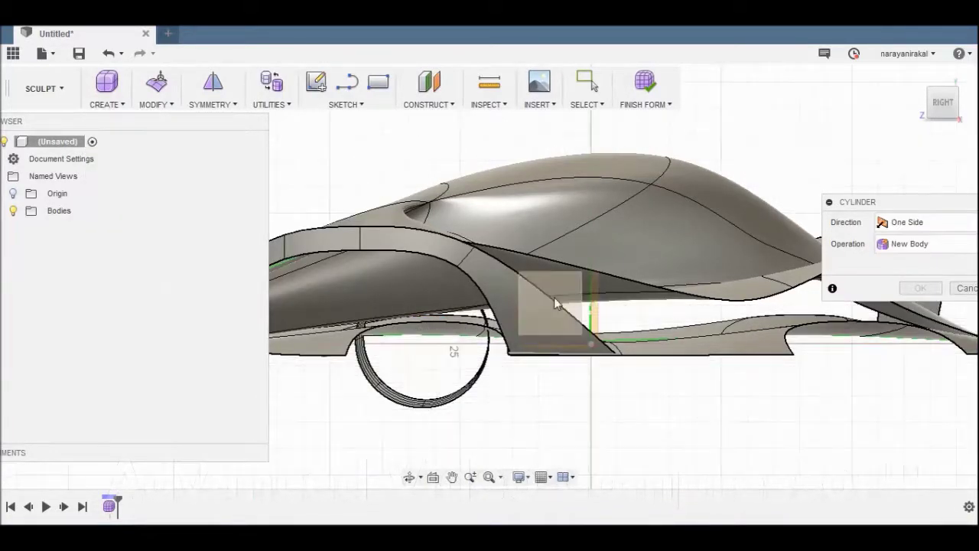
pyautogui.click(436, 361)
pyautogui.keyDown('shift'); pyautogui.moveTo(436, 367); pyautogui.dragTo(641, 291, button='middle'); pyautogui.keyUp('shift')
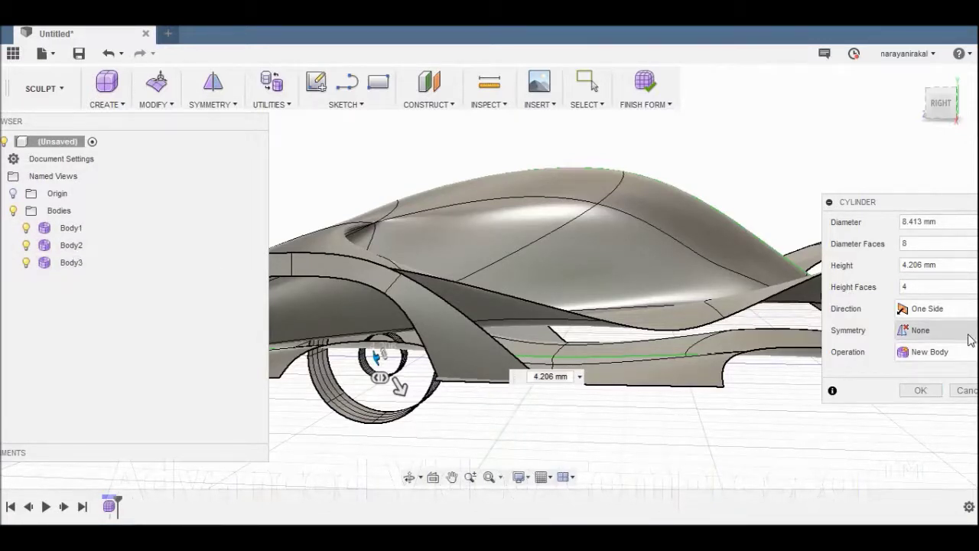
pyautogui.press('Escape')
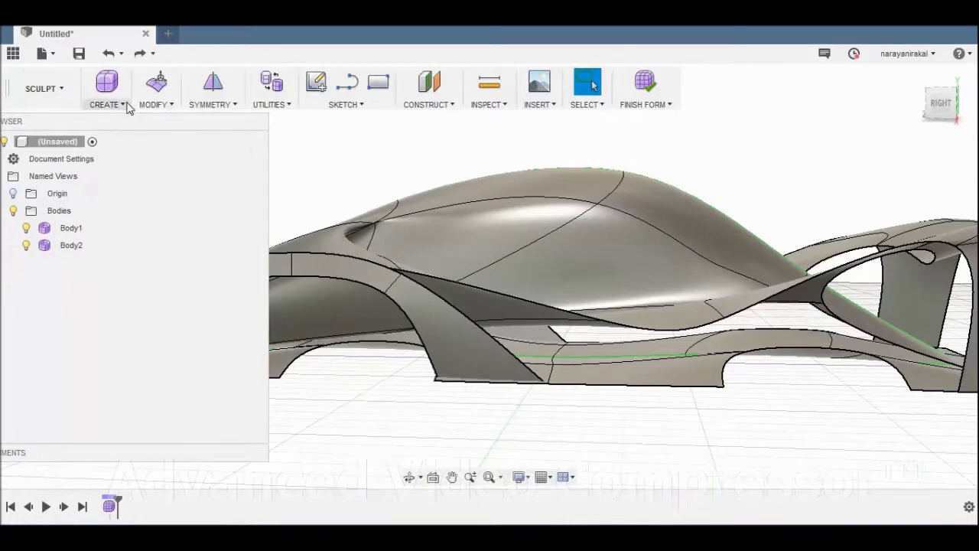
# Create a 22.956 mm wheel cylinder on the side plane with mirrored symmetric height
pyautogui.click(123, 104)
pyautogui.click(113, 155)
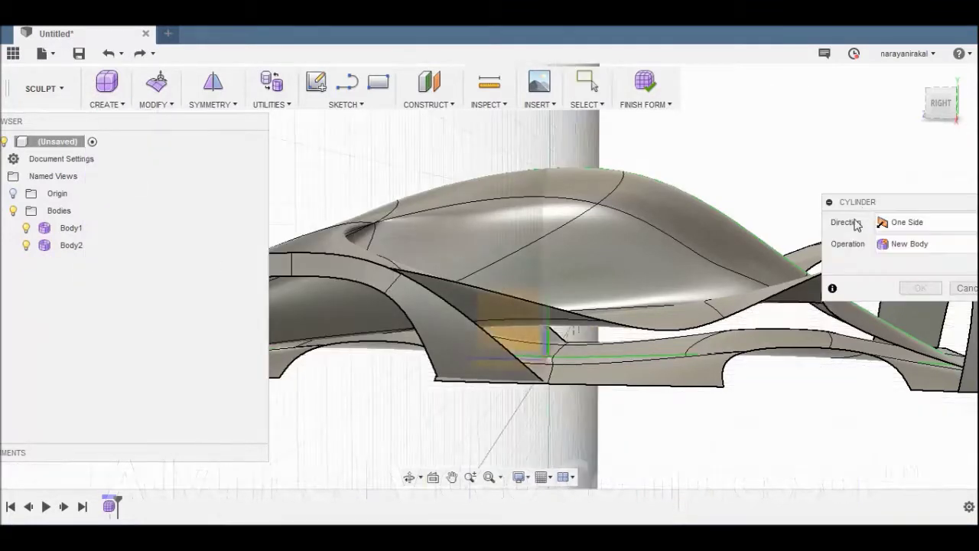
pyautogui.click(520, 331)
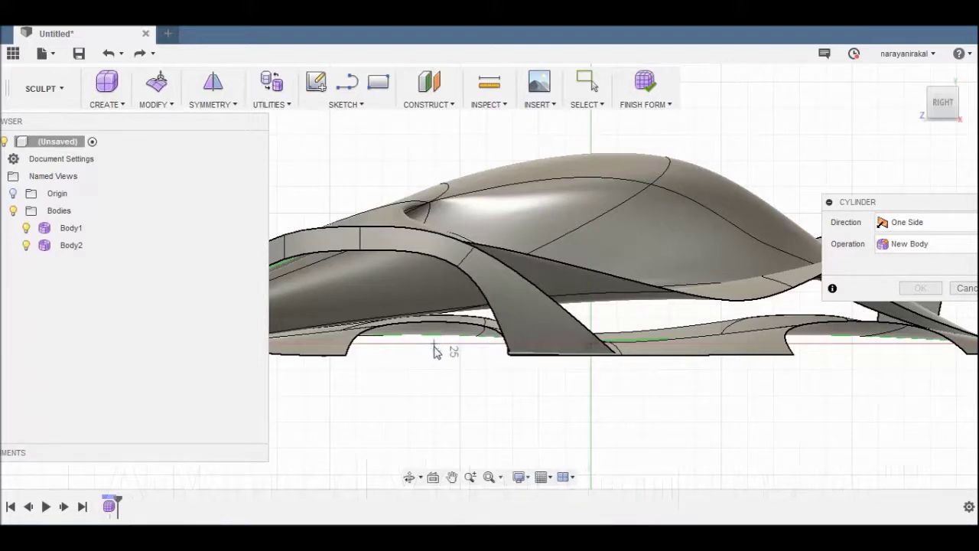
pyautogui.click(470, 396)
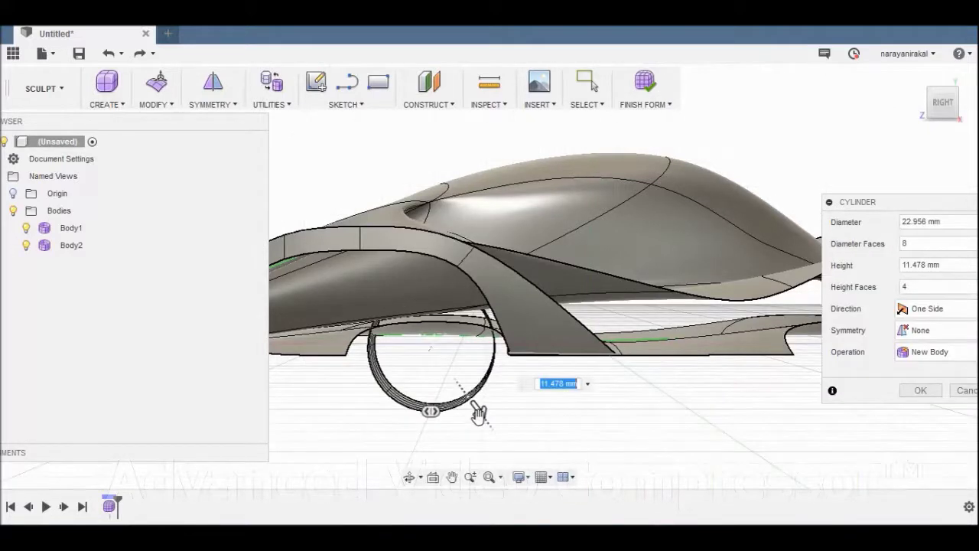
pyautogui.click(952, 373)
pyautogui.click(921, 330)
pyautogui.click(918, 368)
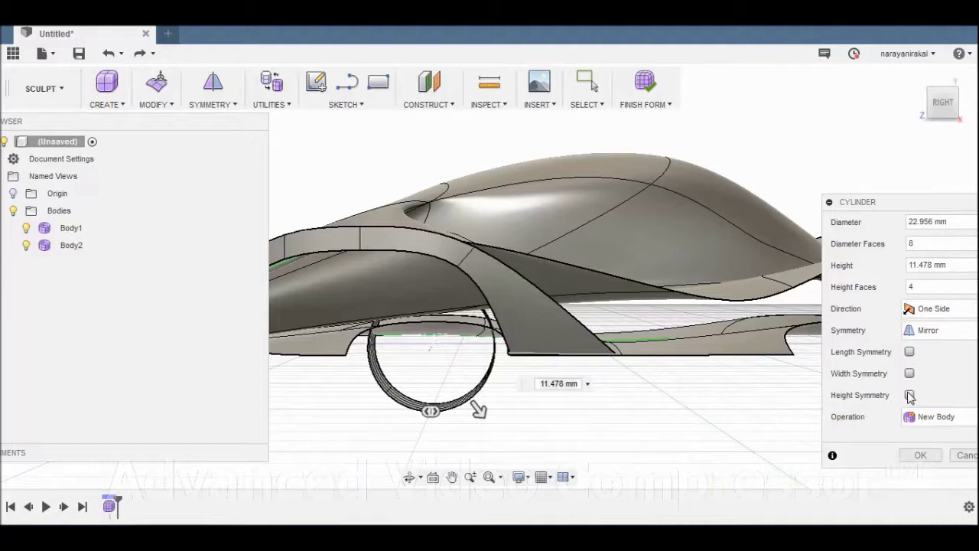
pyautogui.moveTo(954, 132); pyautogui.dragTo(956, 133)
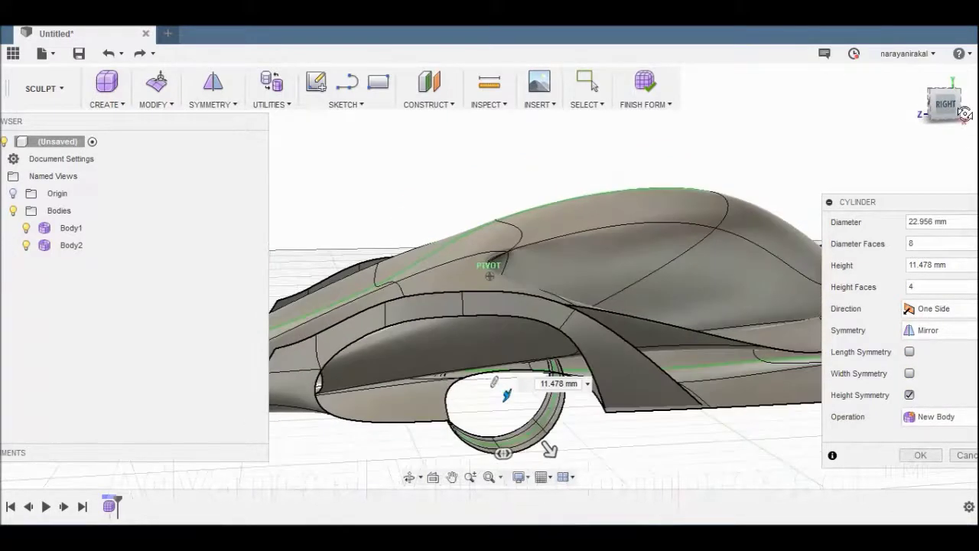
pyautogui.click(922, 455)
# Create a 7.662 mm hub cylinder after one cancelled attempt, then select Body3
pyautogui.click(107, 98)
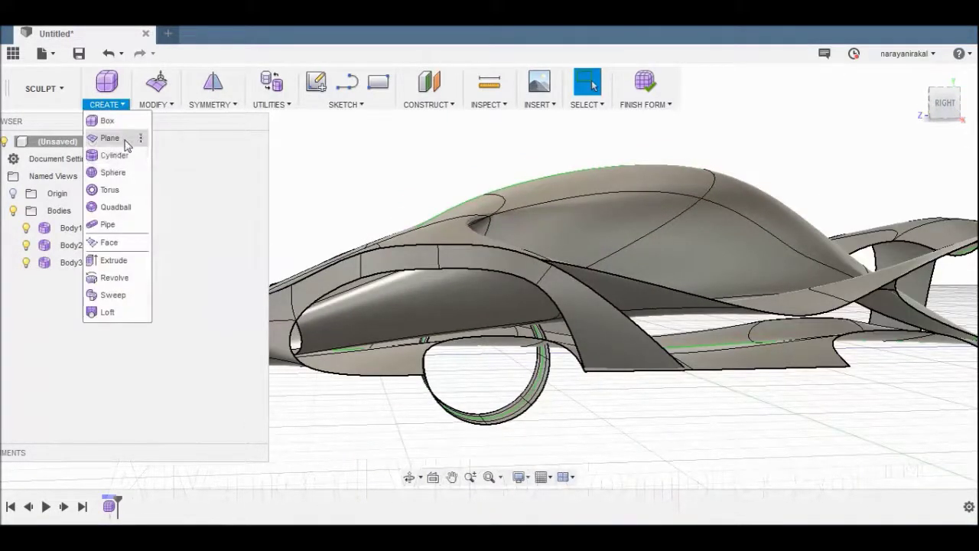
pyautogui.click(115, 171)
pyautogui.click(954, 116)
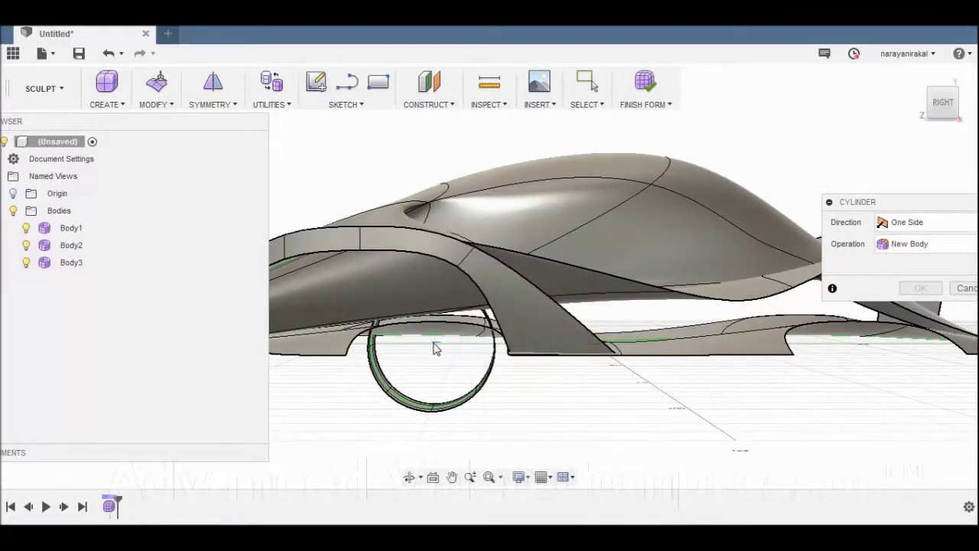
pyautogui.press('Escape')
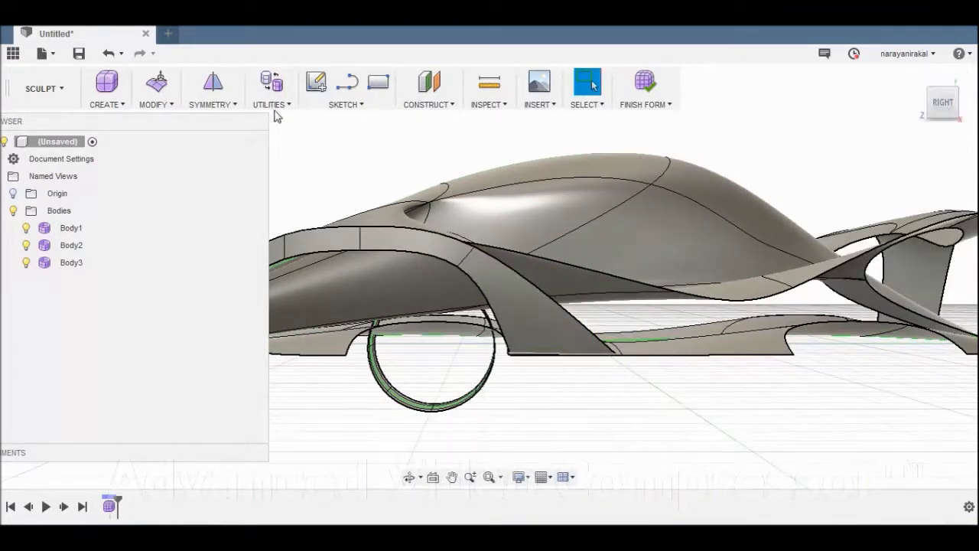
pyautogui.click(115, 103)
pyautogui.click(115, 155)
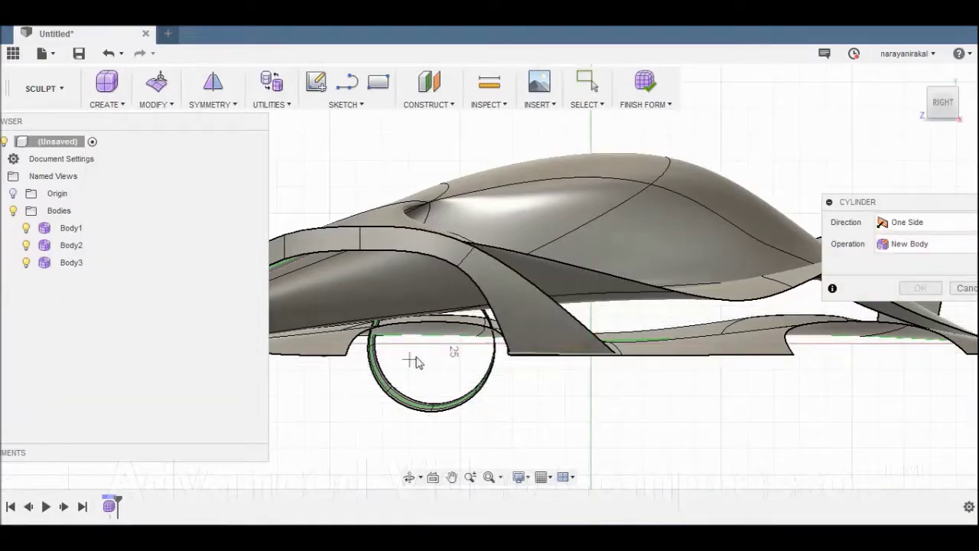
pyautogui.click(442, 361)
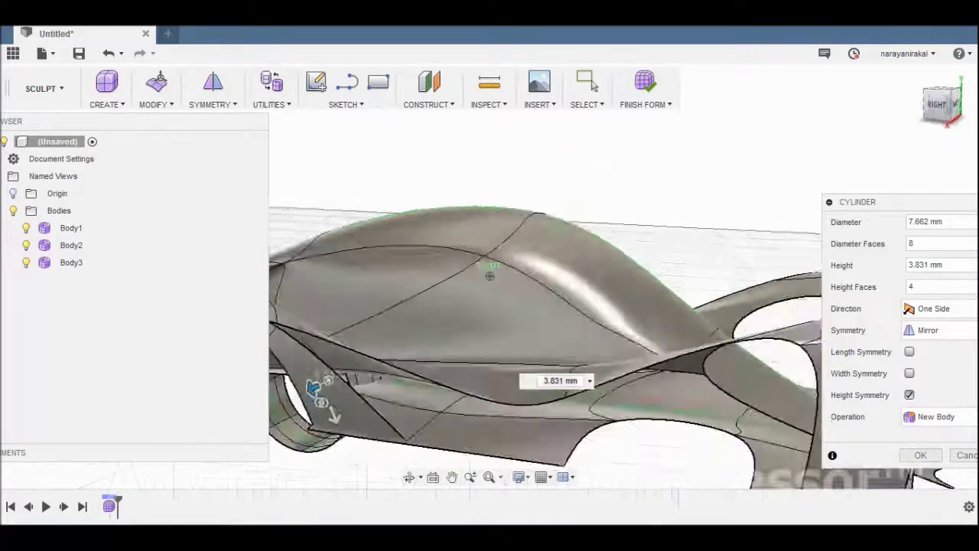
pyautogui.moveTo(940, 119); pyautogui.dragTo(937, 119)
pyautogui.click(937, 458)
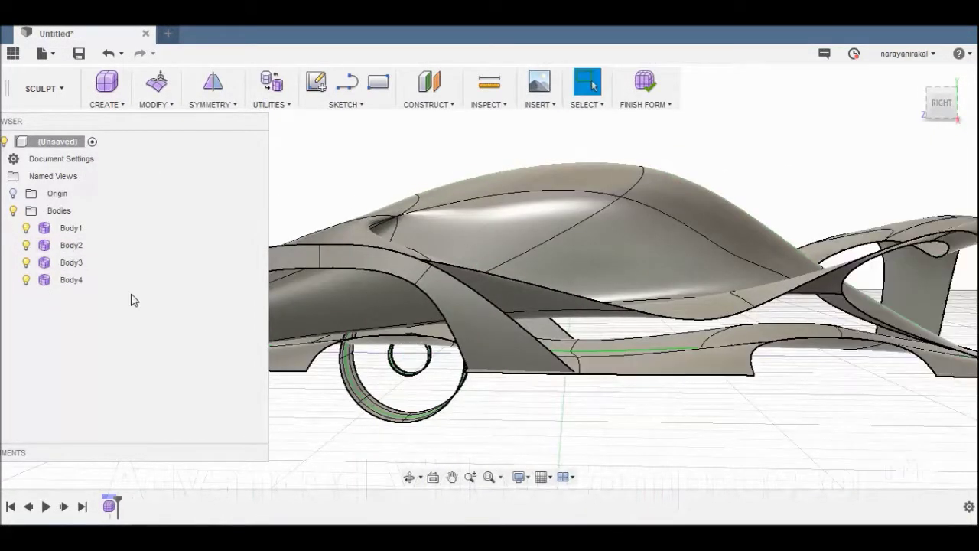
pyautogui.click(71, 262)
# Copy the two wheel bodies with Move/Copy and shift them 20 mm along X
pyautogui.rightClick(73, 265)
pyautogui.click(123, 264)
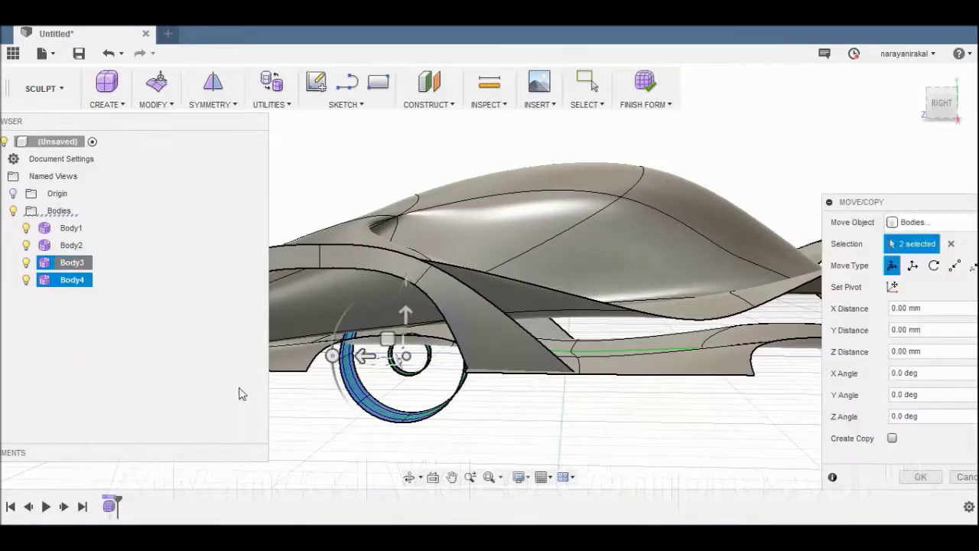
pyautogui.moveTo(936, 107); pyautogui.dragTo(918, 121)
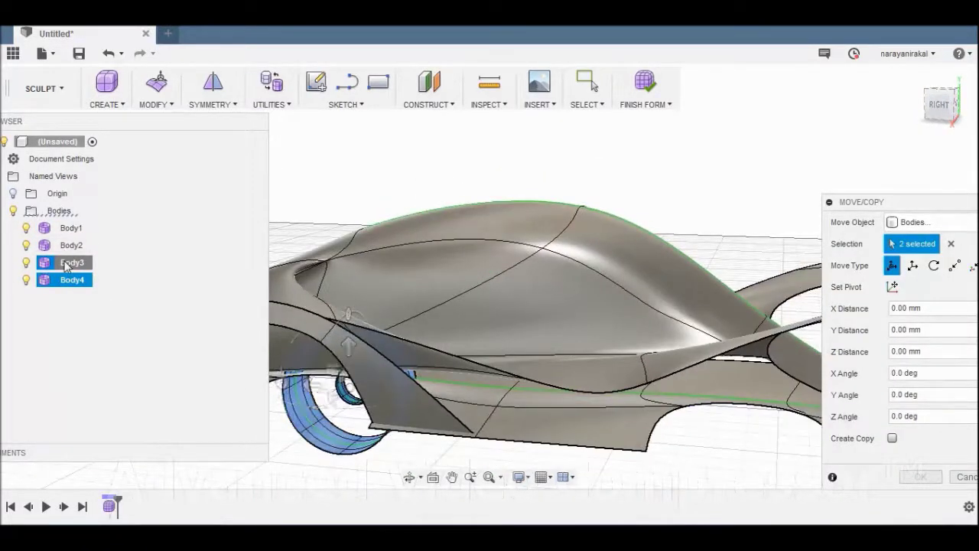
pyautogui.click(892, 437)
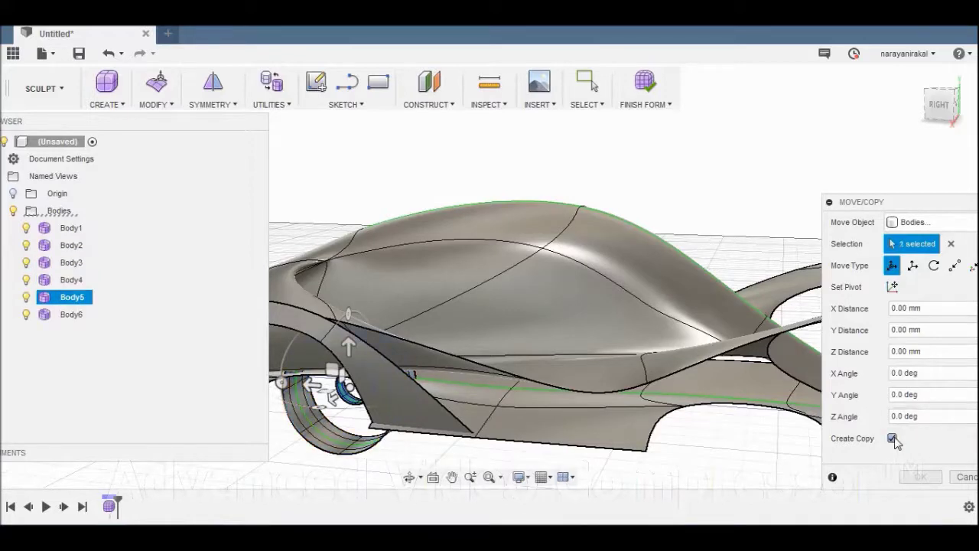
pyautogui.moveTo(331, 396); pyautogui.dragTo(298, 419)
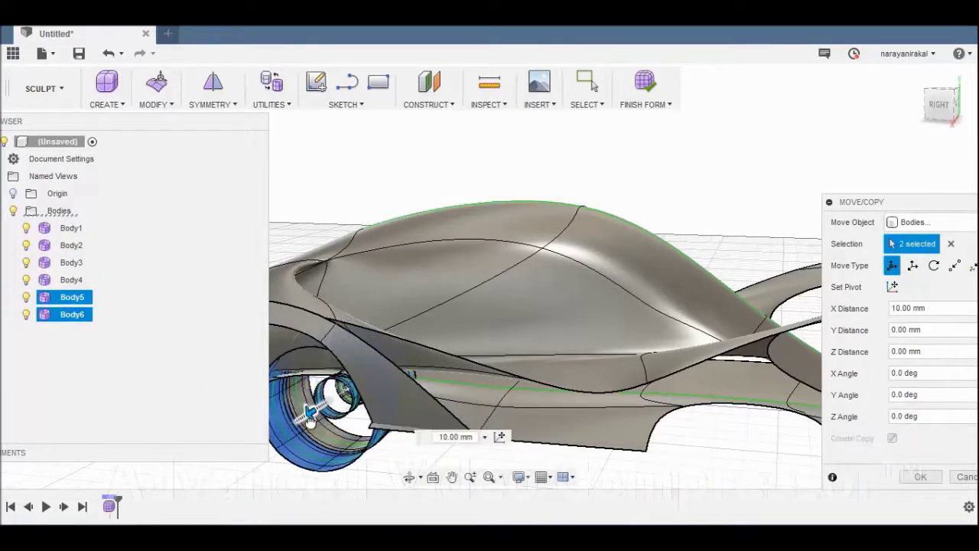
pyautogui.moveTo(942, 111); pyautogui.dragTo(953, 115)
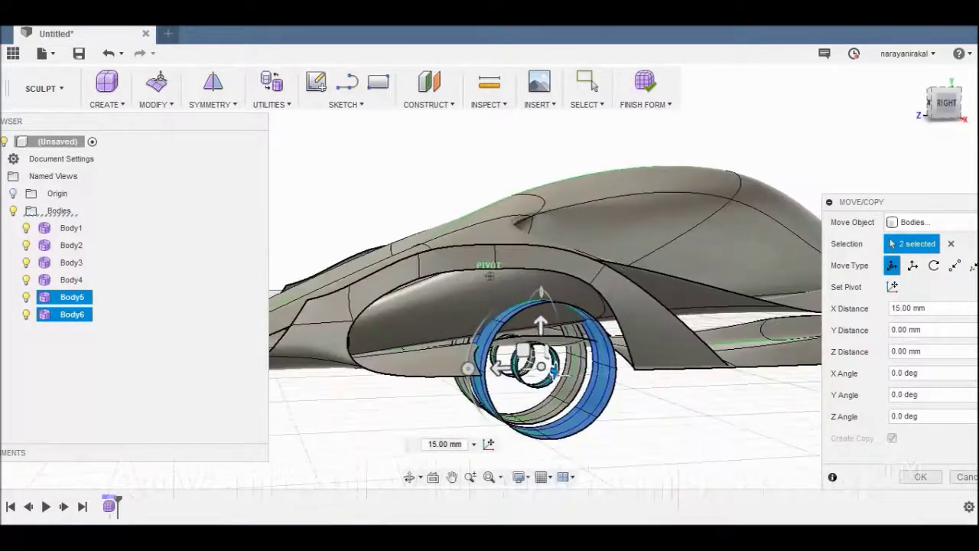
pyautogui.moveTo(746, 384); pyautogui.dragTo(769, 388)
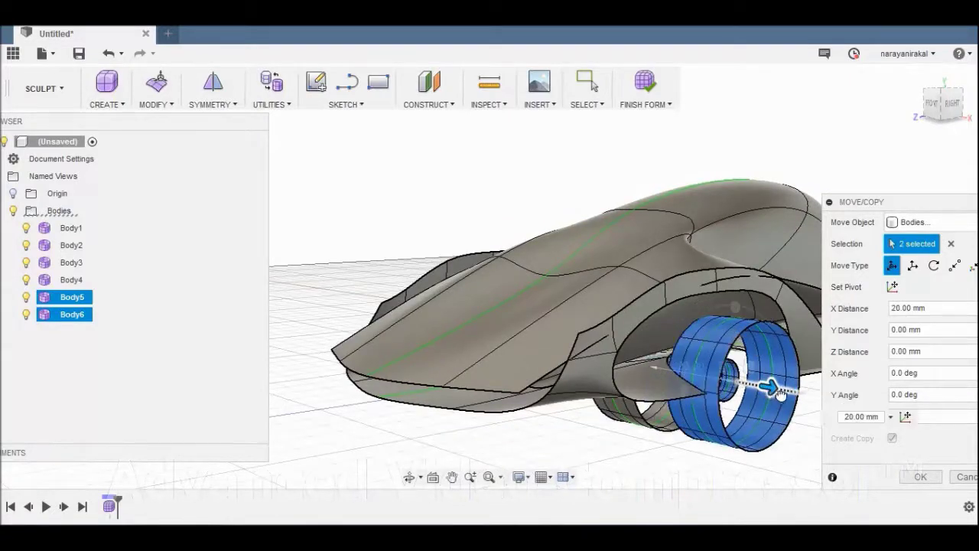
# Lower the copied wheel bodies slightly under the arch and apply the move
pyautogui.moveTo(943, 107); pyautogui.dragTo(956, 122)
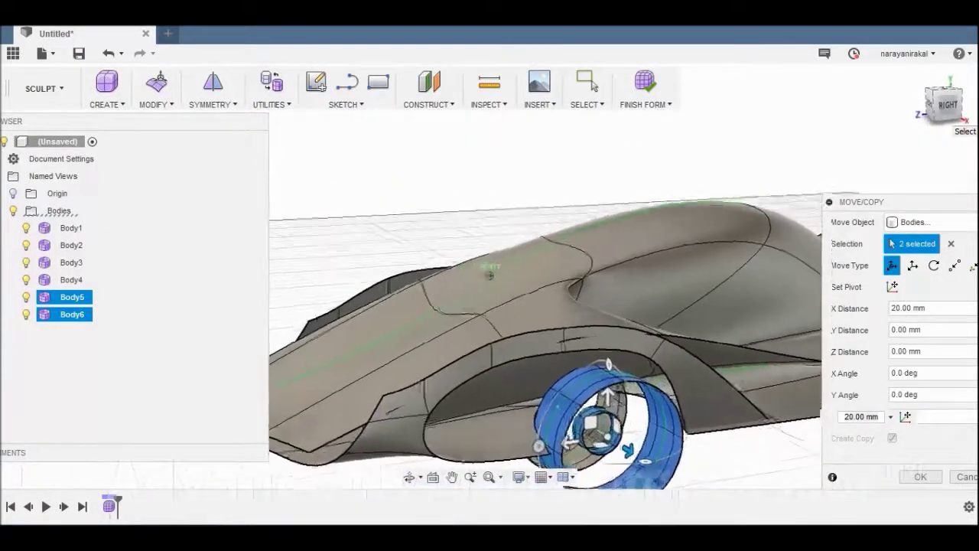
pyautogui.moveTo(956, 123); pyautogui.dragTo(948, 115)
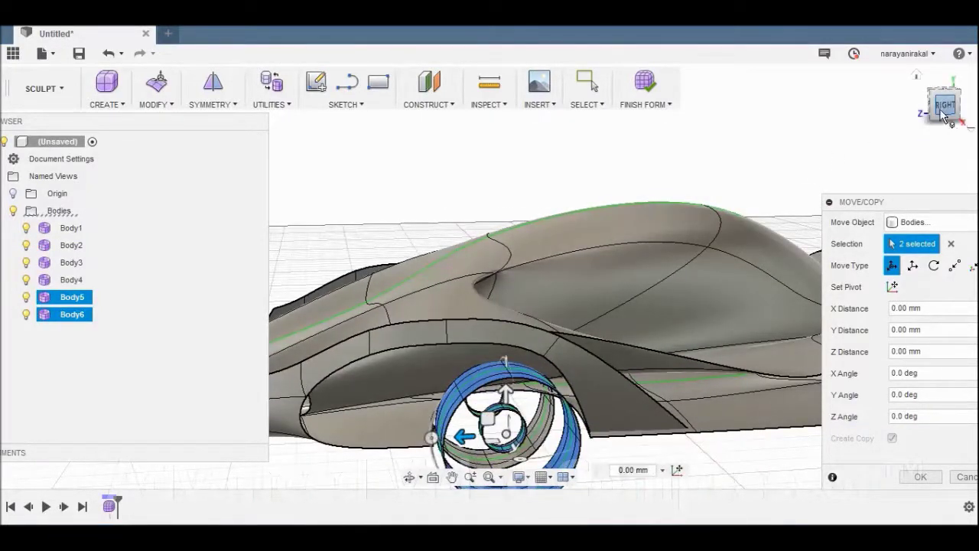
pyautogui.moveTo(946, 107); pyautogui.dragTo(965, 124)
pyautogui.moveTo(614, 446); pyautogui.dragTo(604, 452)
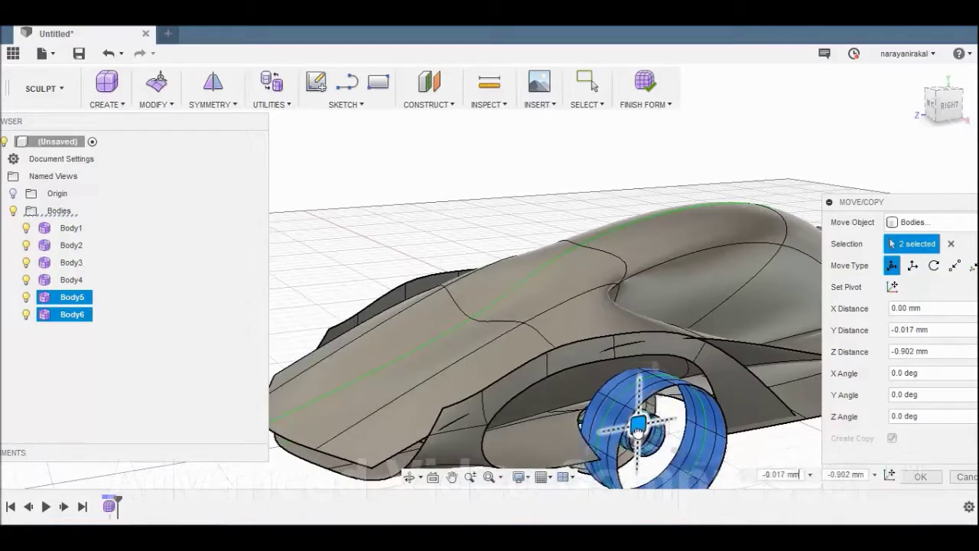
pyautogui.click(943, 103)
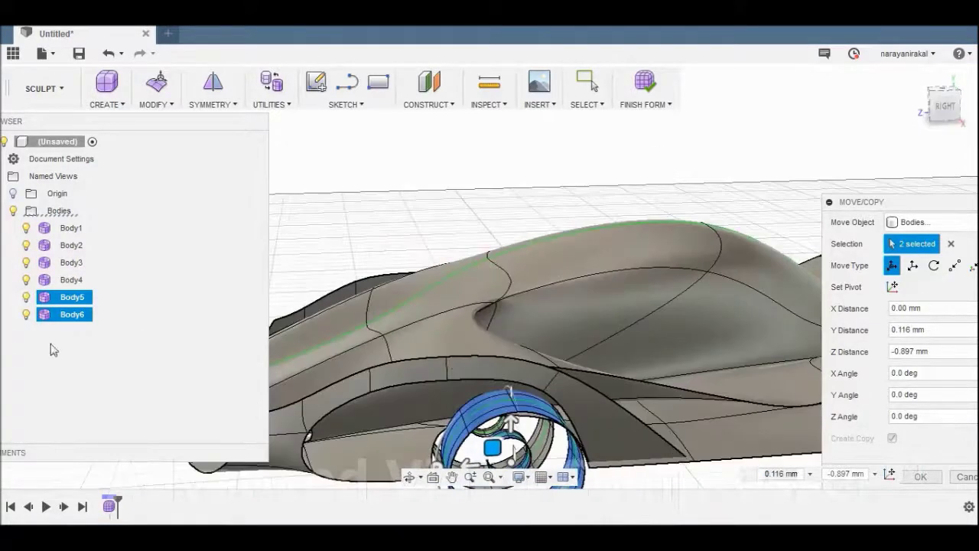
pyautogui.press('Return')
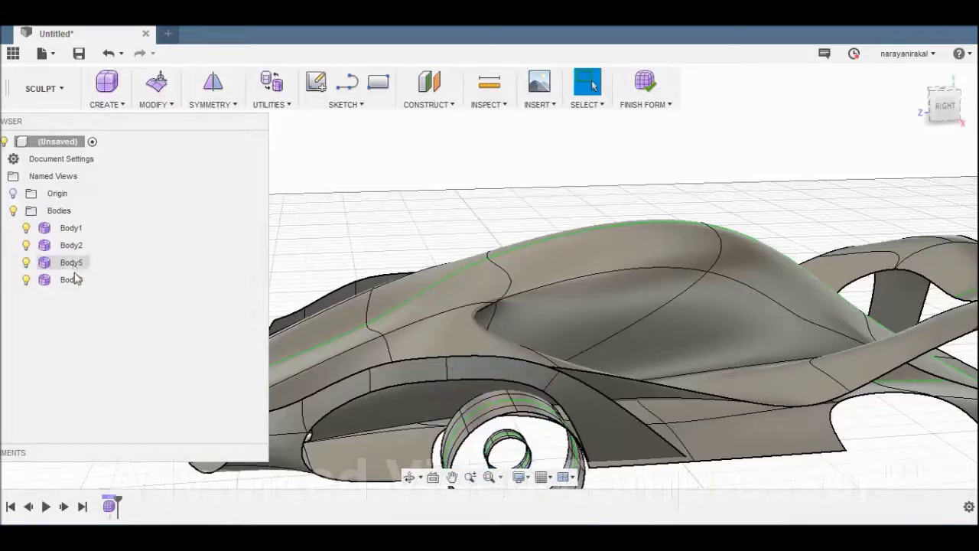
# Delete Body3 and Body4, then scale the wheel's inner edge loop inward into a rounded tyre
pyautogui.press('Delete')
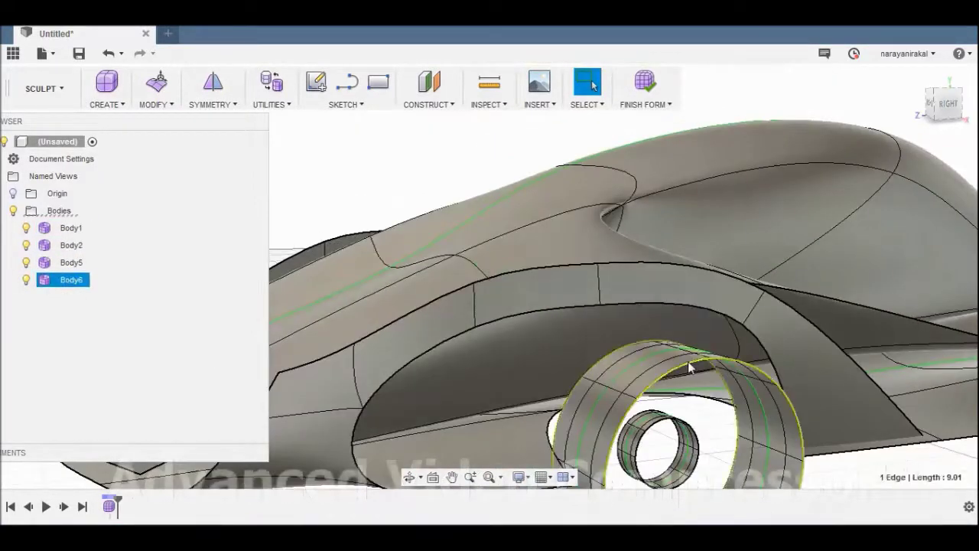
pyautogui.keyDown('ctrl'); pyautogui.click(69, 230); pyautogui.keyUp('ctrl')
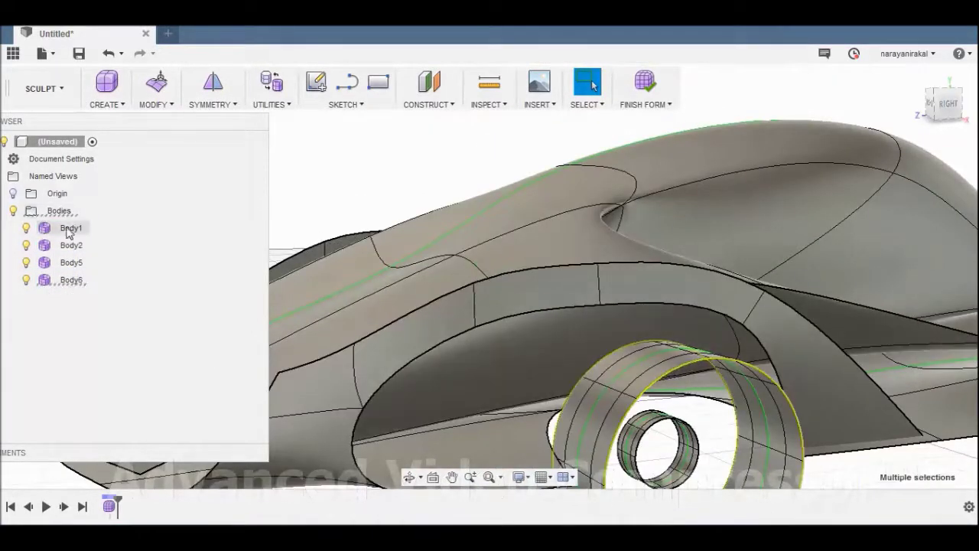
pyautogui.click(156, 84)
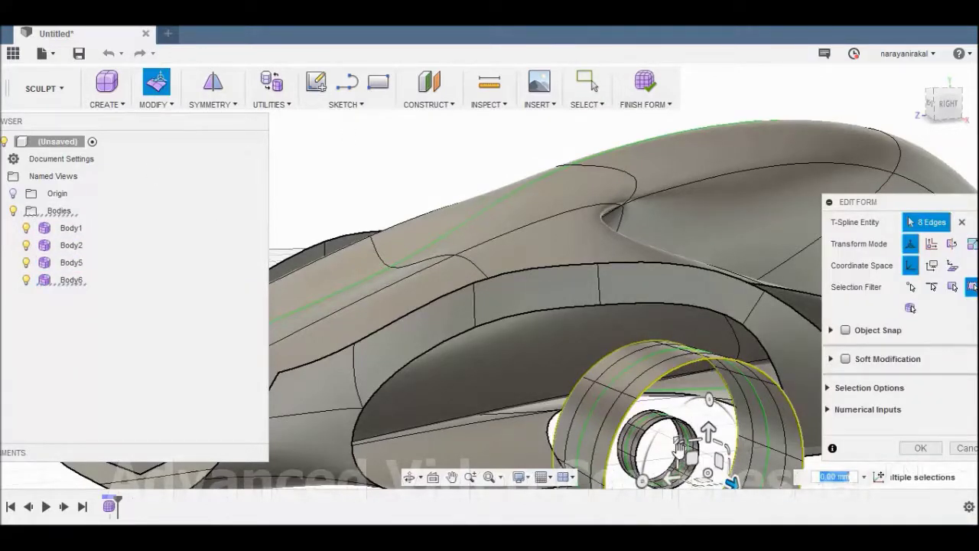
pyautogui.keyDown('shift'); pyautogui.moveTo(678, 447); pyautogui.dragTo(730, 252, button='middle'); pyautogui.keyUp('shift')
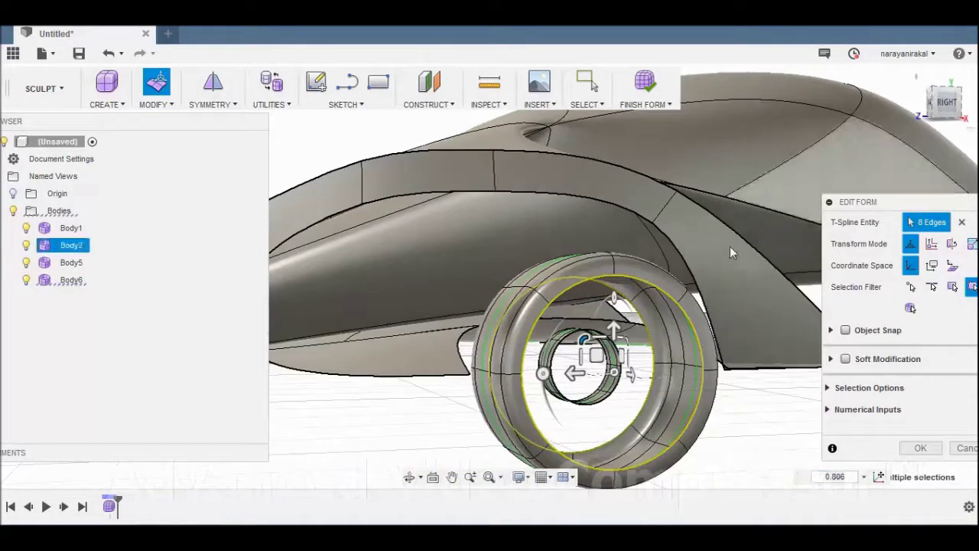
pyautogui.moveTo(625, 366); pyautogui.dragTo(587, 346)
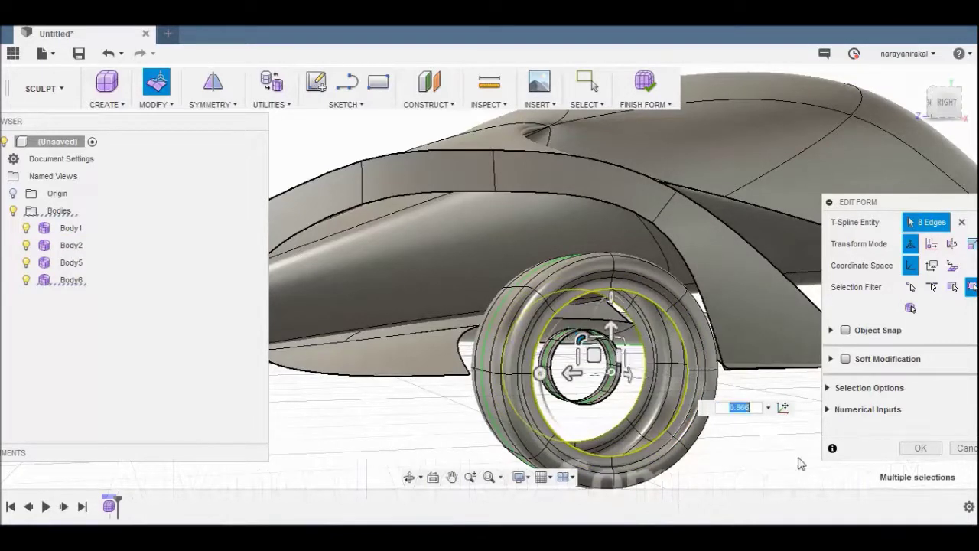
pyautogui.click(926, 445)
# Inspect the wheel from the side and select only the Body5 hub ring
pyautogui.click(935, 107)
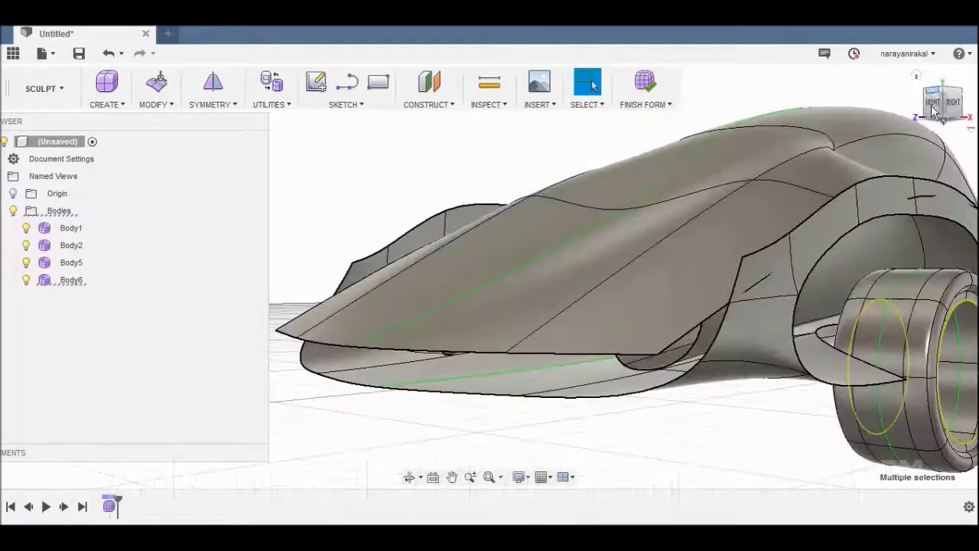
pyautogui.moveTo(485, 267)
pyautogui.keyDown('shift'); pyautogui.mouseDown(button='middle')
pyautogui.moveTo(804, 391)
pyautogui.moveTo(485, 265)
pyautogui.mouseUp(button='middle'); pyautogui.keyUp('shift')
pyautogui.scroll(5, 488, 269)
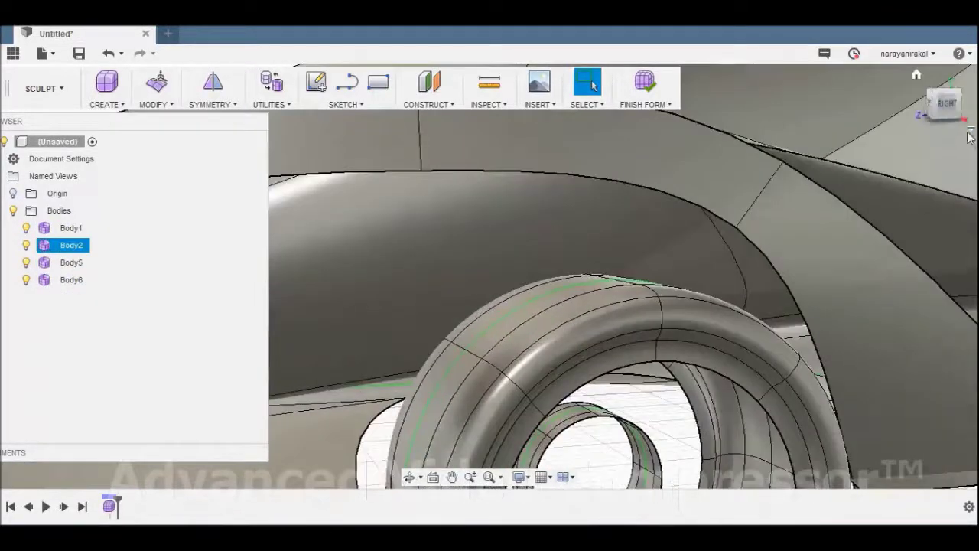
pyautogui.scroll(5, 489, 274)
pyautogui.scroll(-5, 489, 273)
pyautogui.keyDown('shift'); pyautogui.moveTo(485, 263); pyautogui.dragTo(711, 285, button='middle'); pyautogui.keyUp('shift')
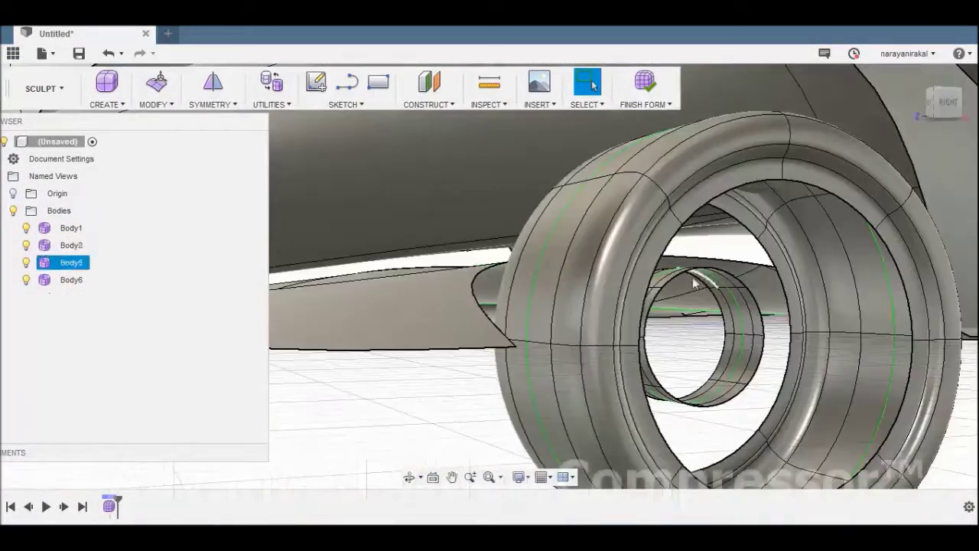
pyautogui.click(77, 280)
pyautogui.click(71, 263)
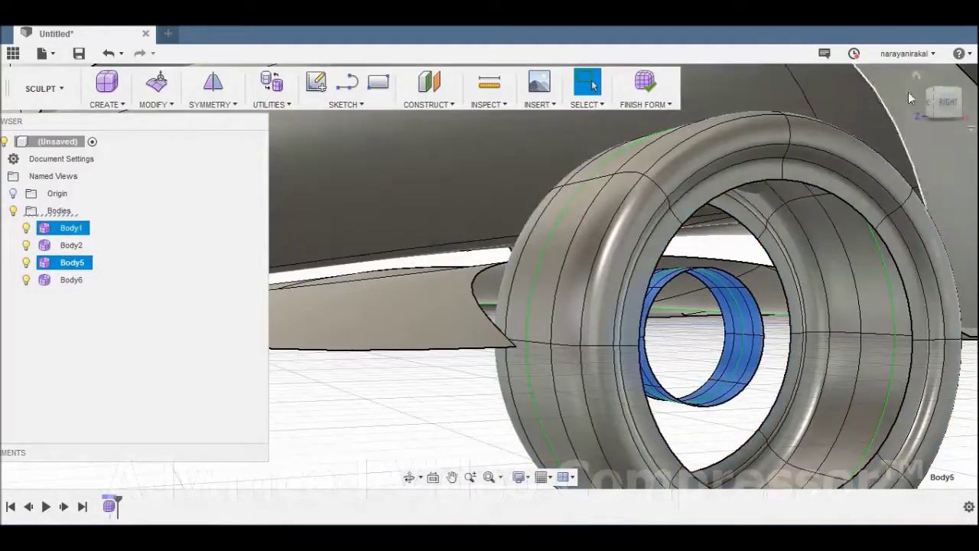
pyautogui.keyDown('ctrl'); pyautogui.click(71, 228); pyautogui.keyUp('ctrl')
pyautogui.keyDown('shift'); pyautogui.moveTo(488, 268); pyautogui.dragTo(918, 103, button='middle'); pyautogui.keyUp('shift')
pyautogui.click(71, 263)
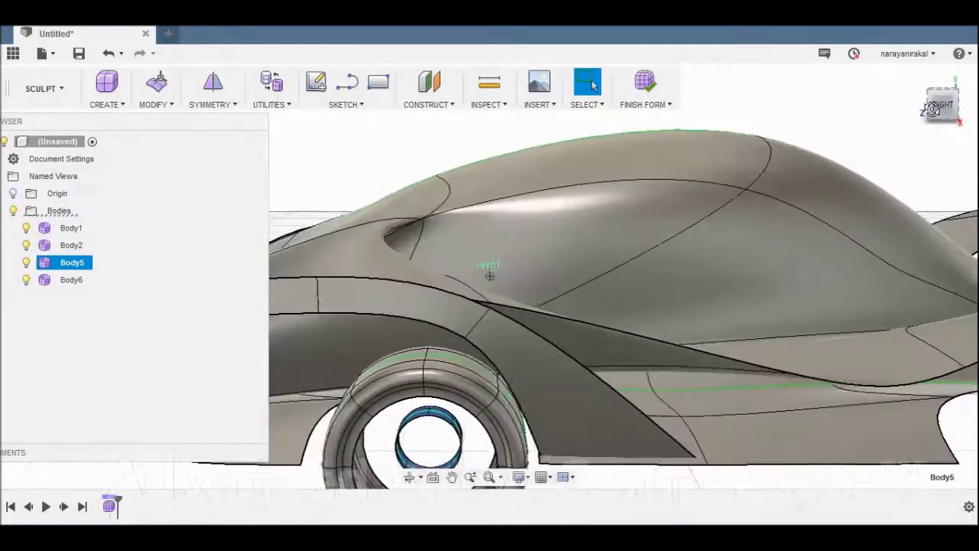
pyautogui.rightClick(75, 262)
# Move the Body5 hub ring 5 mm along X
pyautogui.click(87, 96)
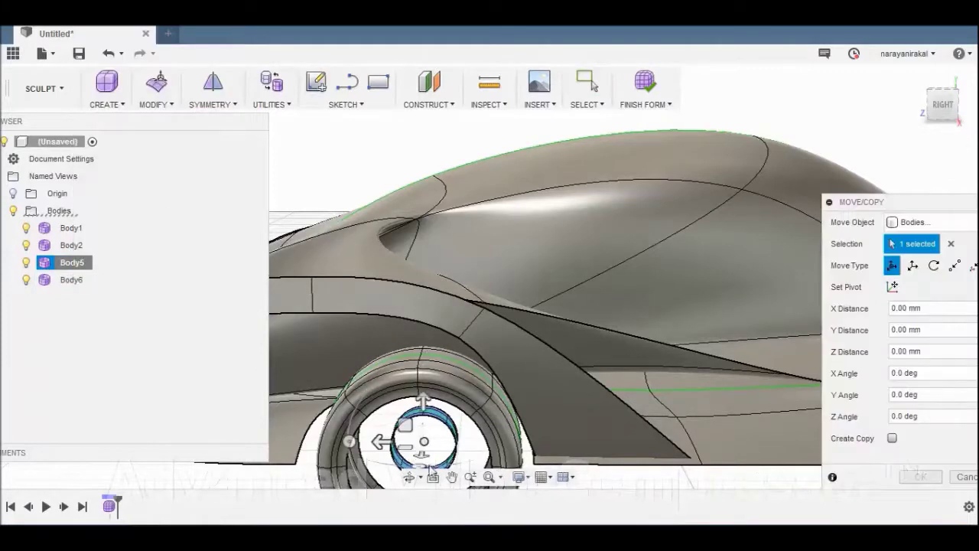
pyautogui.moveTo(422, 452); pyautogui.dragTo(422, 464)
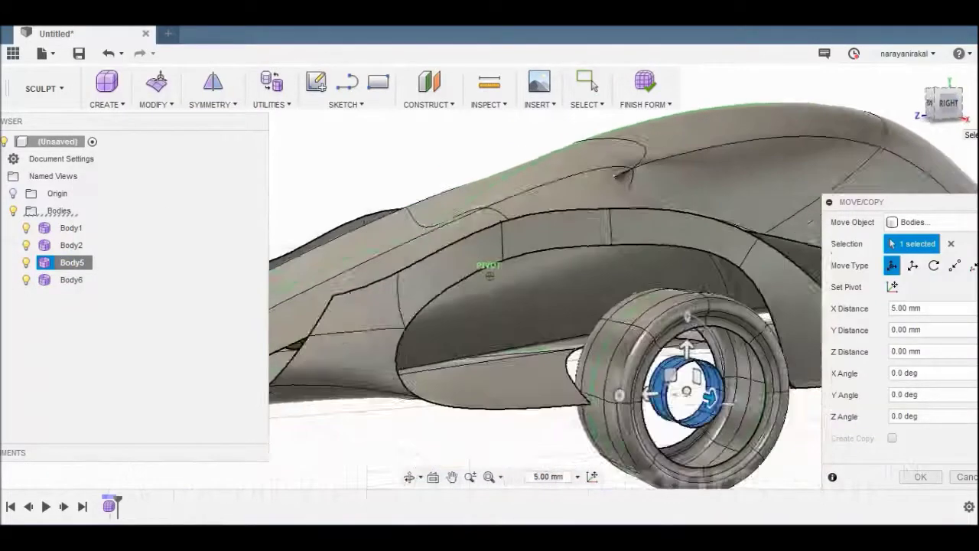
pyautogui.moveTo(961, 138); pyautogui.dragTo(859, 378)
pyautogui.press('Return')
pyautogui.scroll(3, 656, 271)
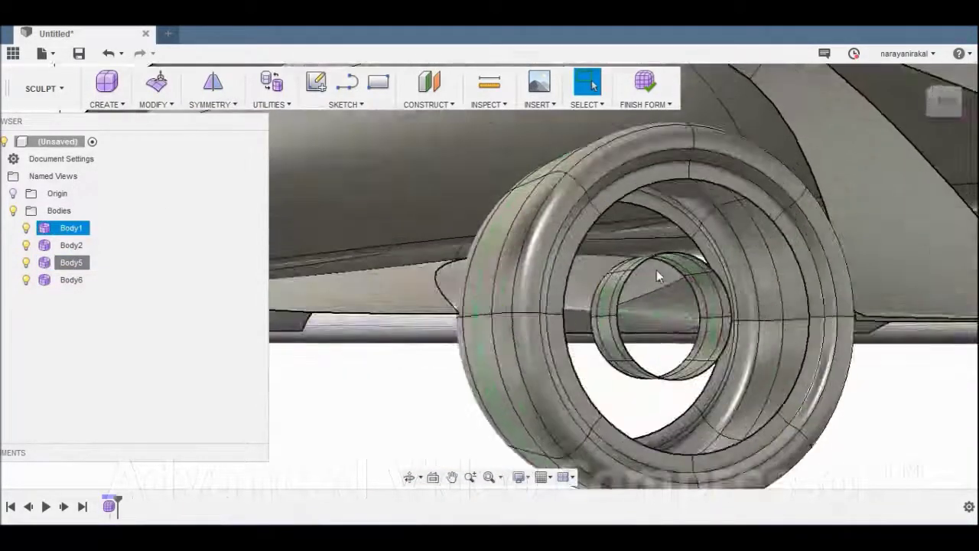
pyautogui.scroll(4, 656, 272)
pyautogui.scroll(-5, 790, 377)
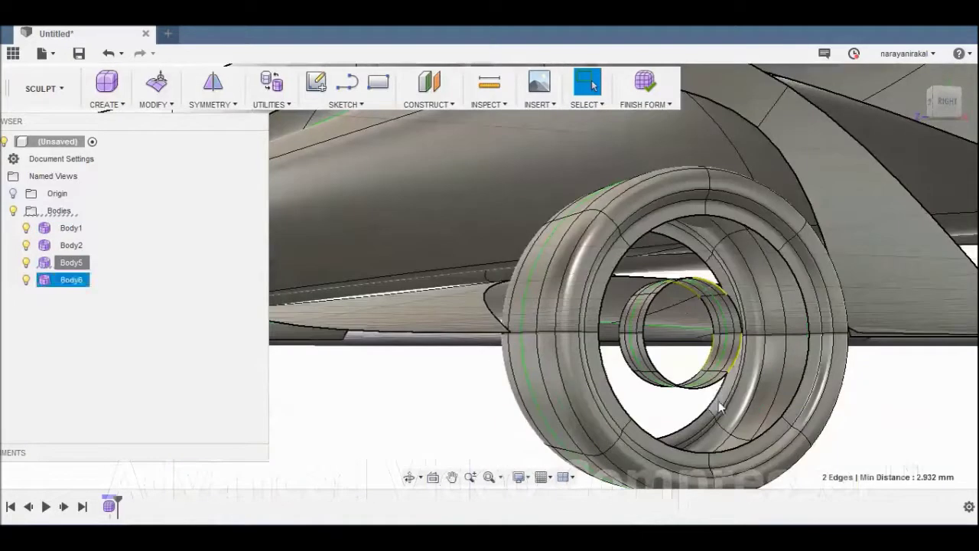
pyautogui.scroll(2, 704, 394)
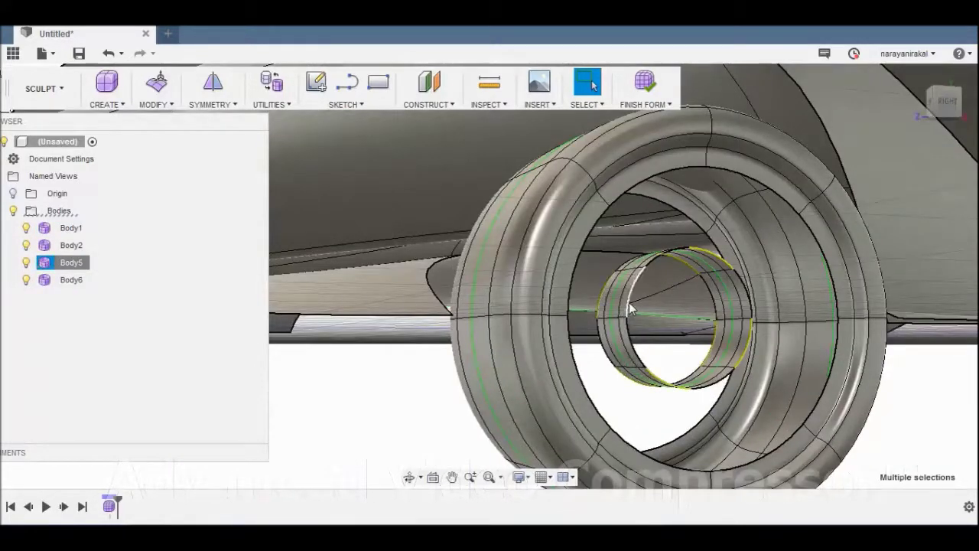
# Scale the hub edges outward to 2.367 to form spokes, then select a spoke's edge loop
pyautogui.click(155, 90)
pyautogui.moveTo(677, 283); pyautogui.dragTo(609, 246)
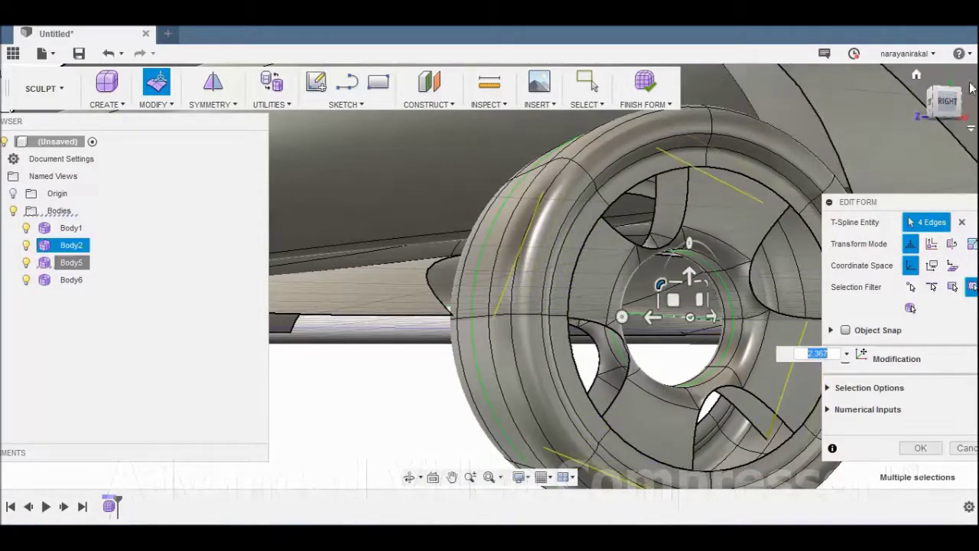
pyautogui.click(933, 102)
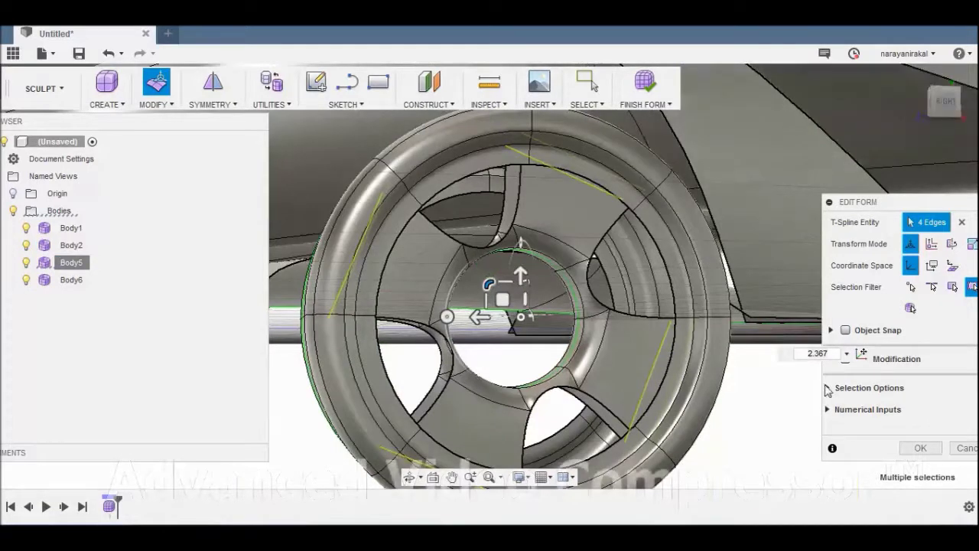
pyautogui.click(753, 395)
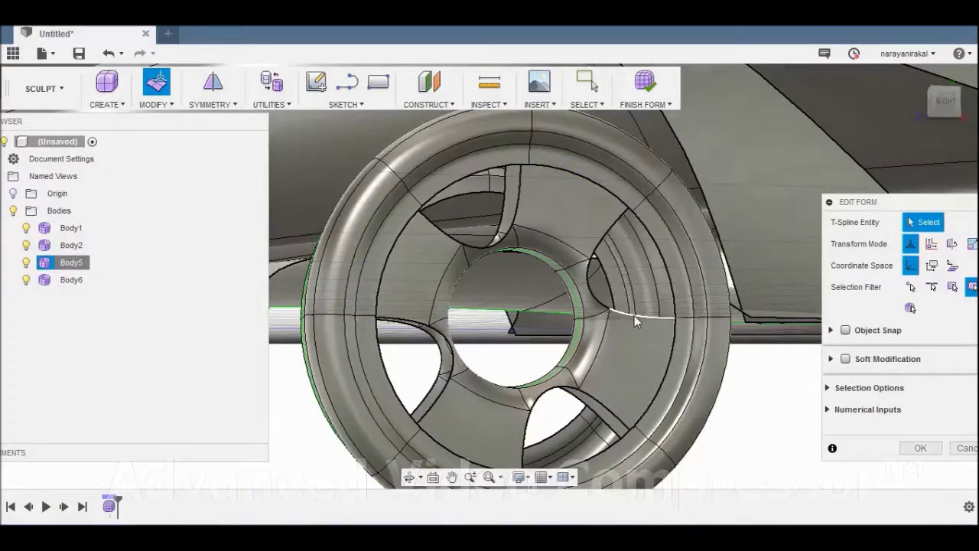
pyautogui.click(635, 315)
pyautogui.press('Escape')
pyautogui.doubleClick(634, 316)
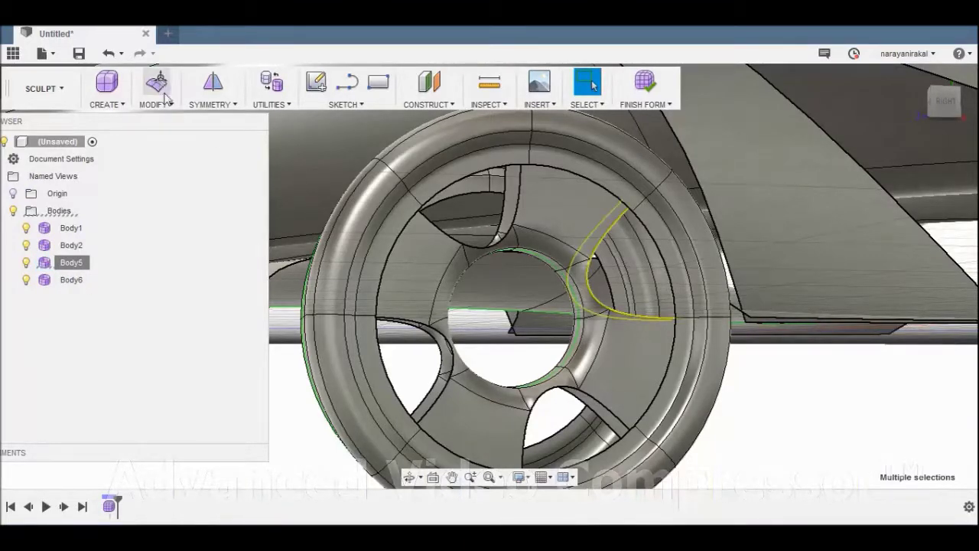
# With Edit Form, shift the selected spoke edges slightly sideways, then deselect them
pyautogui.click(157, 83)
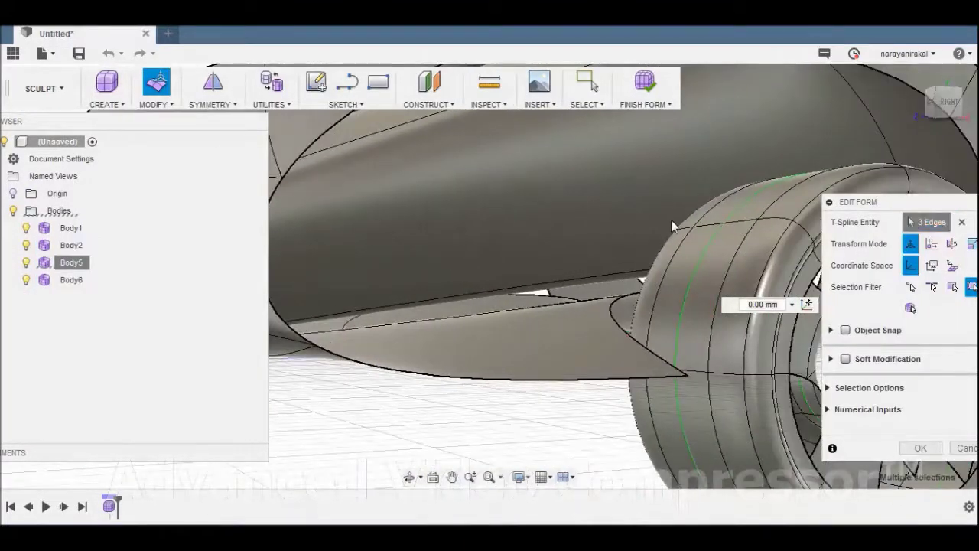
pyautogui.moveTo(849, 202); pyautogui.dragTo(133, 207)
pyautogui.keyDown('shift'); pyautogui.moveTo(536, 344); pyautogui.dragTo(790, 376, button='middle'); pyautogui.keyUp('shift')
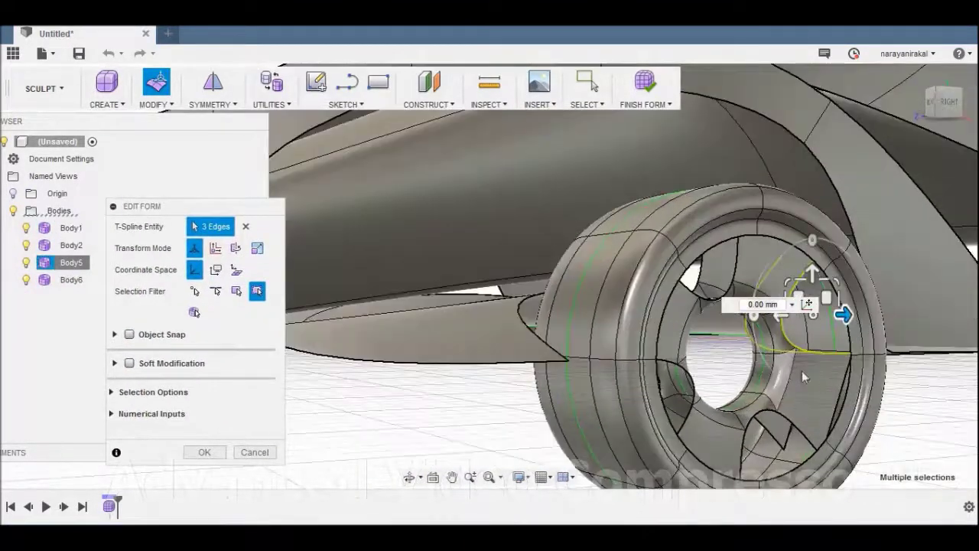
pyautogui.moveTo(826, 299); pyautogui.dragTo(814, 300)
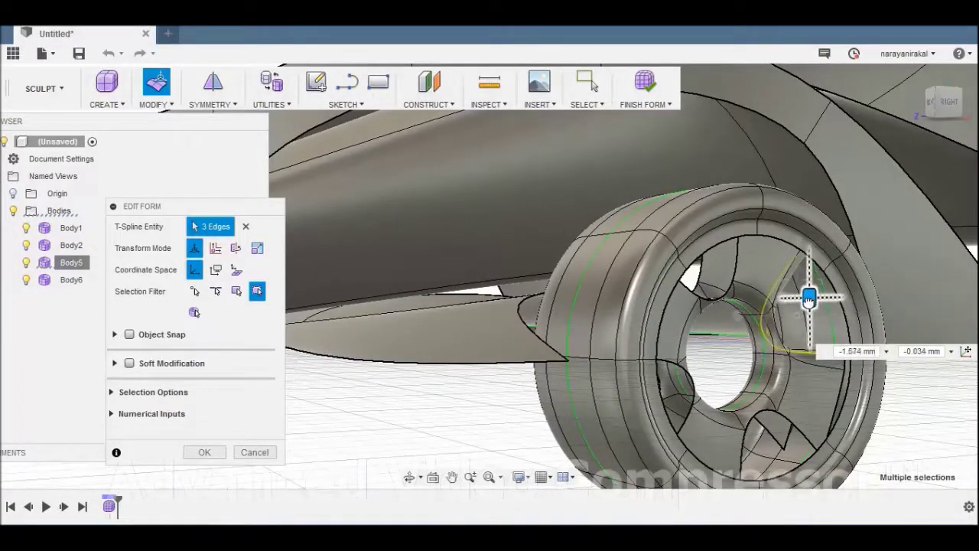
pyautogui.keyDown('shift'); pyautogui.moveTo(801, 300); pyautogui.dragTo(809, 411, button='middle'); pyautogui.keyUp('shift')
pyautogui.click(809, 411)
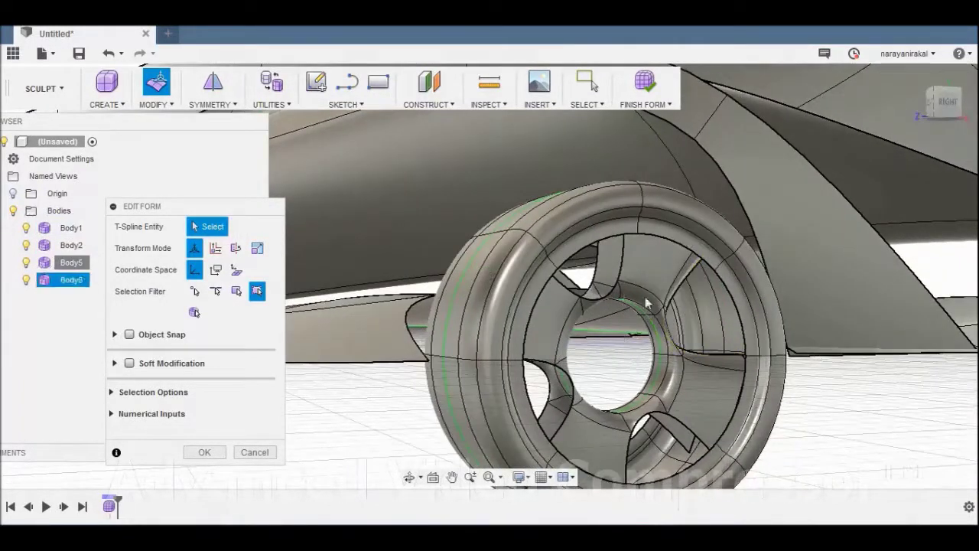
# Select the rim, lower-rim and spoke edge loops and nudge them about -2.1 mm
pyautogui.doubleClick(601, 243)
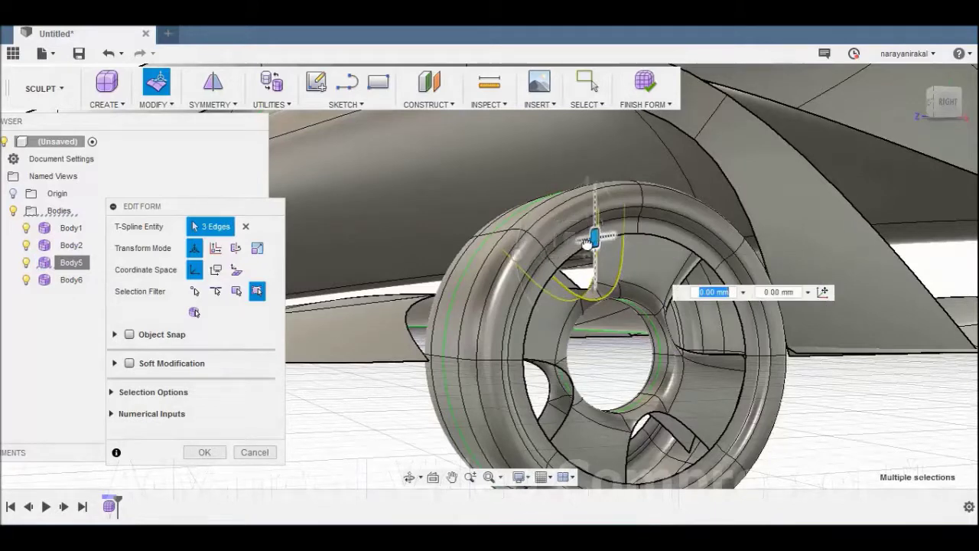
pyautogui.moveTo(589, 242); pyautogui.dragTo(573, 223)
pyautogui.keyDown('shift'); pyautogui.moveTo(572, 223); pyautogui.dragTo(780, 369, button='middle'); pyautogui.keyUp('shift')
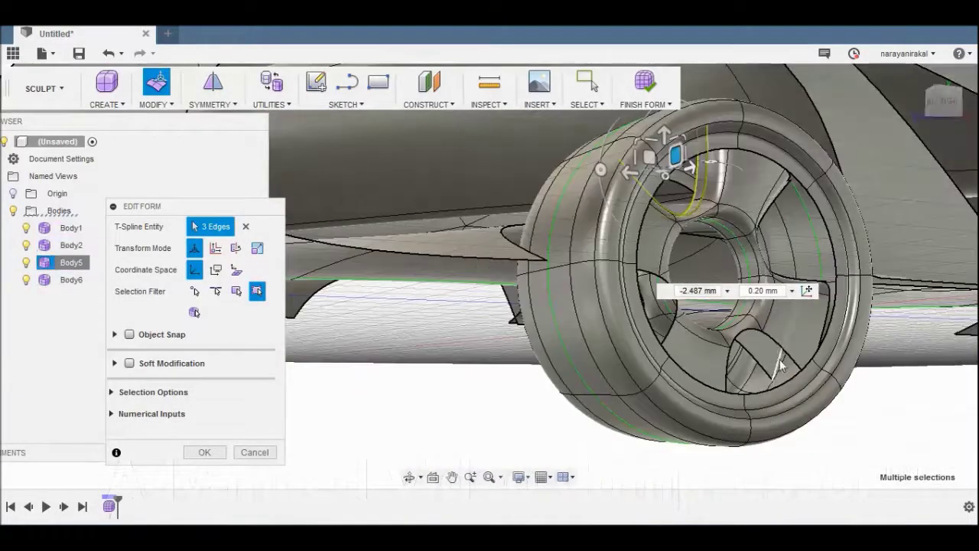
pyautogui.doubleClick(780, 352)
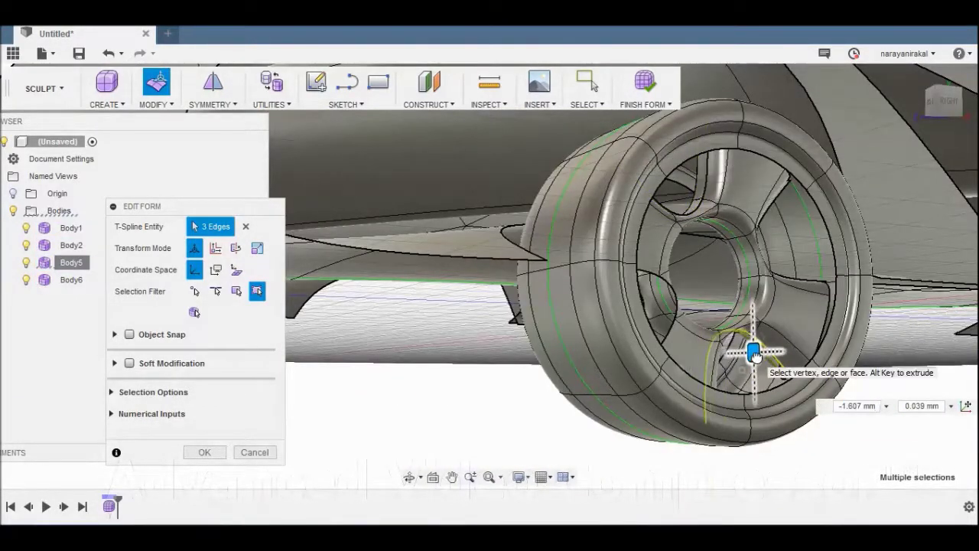
pyautogui.keyDown('shift'); pyautogui.moveTo(754, 354); pyautogui.dragTo(425, 316, button='middle'); pyautogui.keyUp('shift')
pyautogui.doubleClick(453, 319)
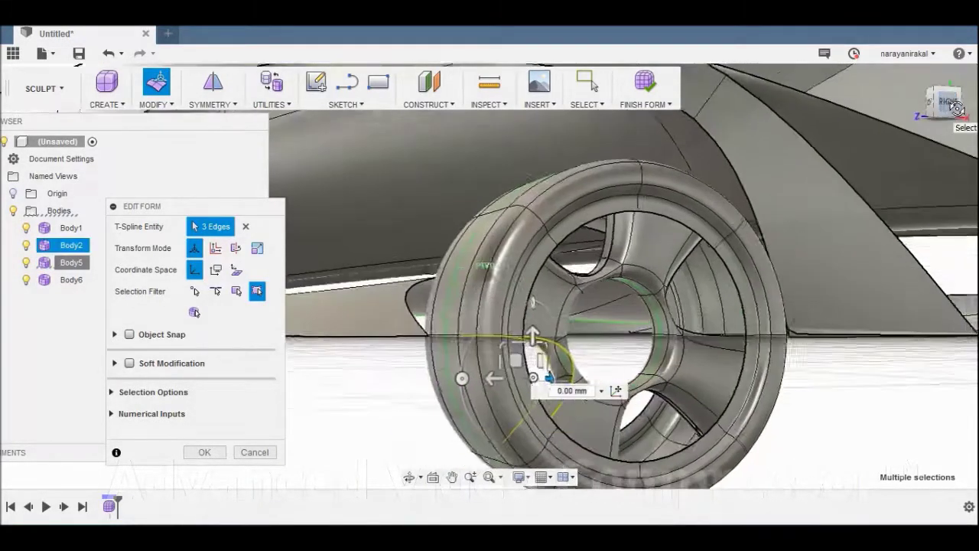
pyautogui.keyDown('shift'); pyautogui.moveTo(446, 280); pyautogui.dragTo(707, 348, button='middle'); pyautogui.keyUp('shift')
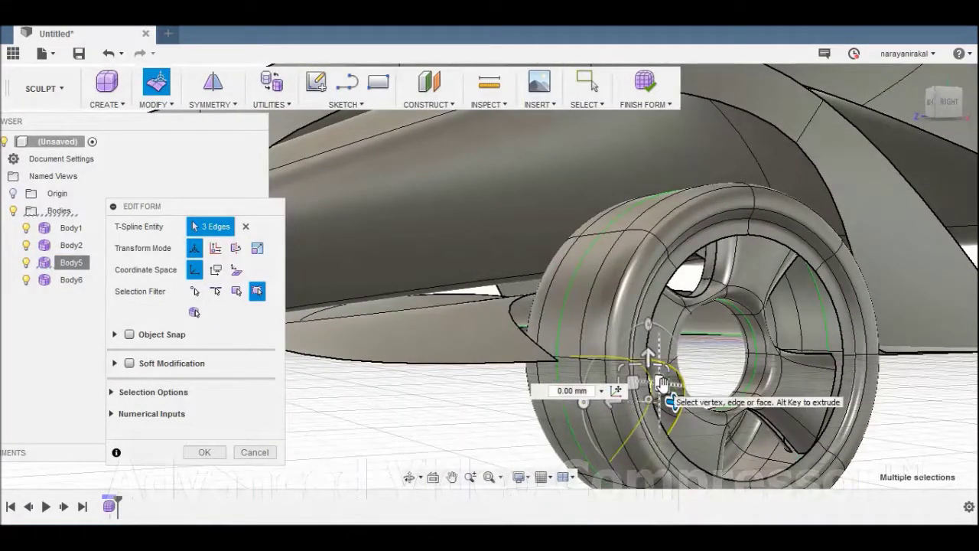
pyautogui.moveTo(662, 382); pyautogui.dragTo(649, 383)
pyautogui.keyDown('shift'); pyautogui.moveTo(645, 382); pyautogui.dragTo(536, 368, button='middle'); pyautogui.keyUp('shift')
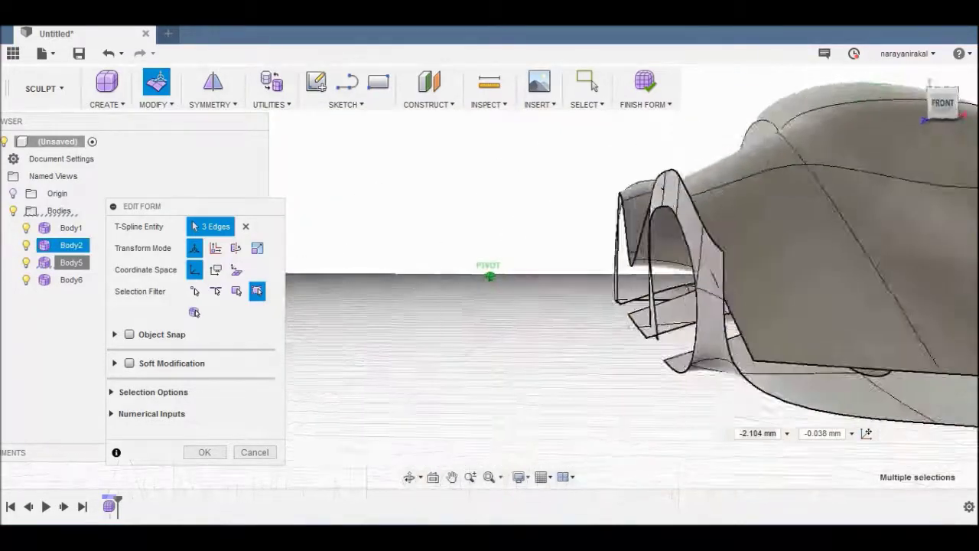
# Nudge two body faces beside the front wheel arch about 0.6 mm and finish the edit
pyautogui.scroll(5, 673, 374)
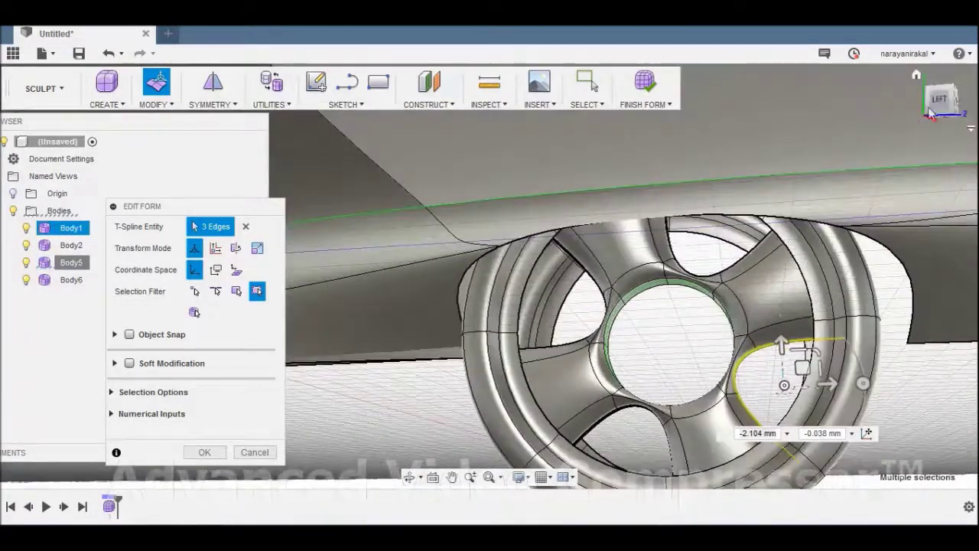
pyautogui.moveTo(931, 113); pyautogui.dragTo(940, 117)
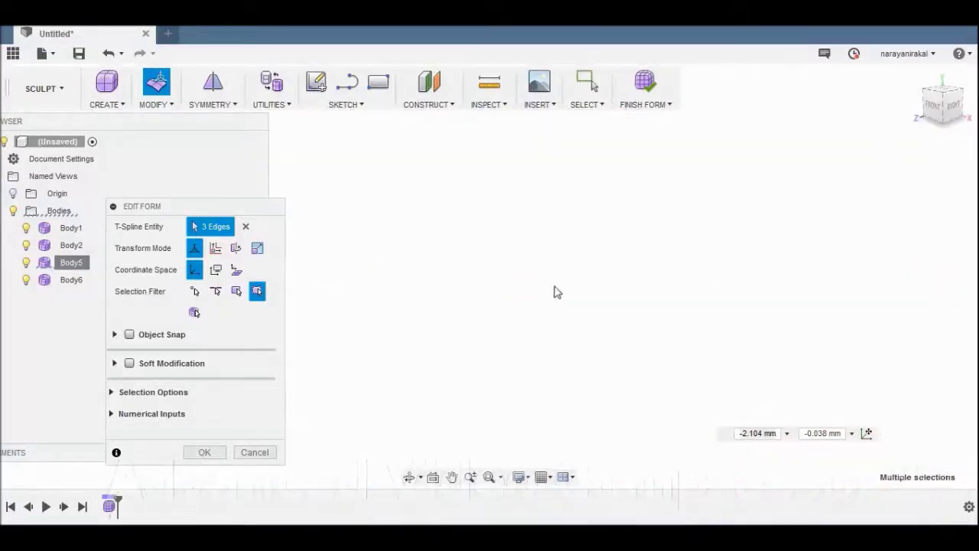
pyautogui.keyDown('shift'); pyautogui.moveTo(557, 292); pyautogui.dragTo(902, 163, button='middle'); pyautogui.keyUp('shift')
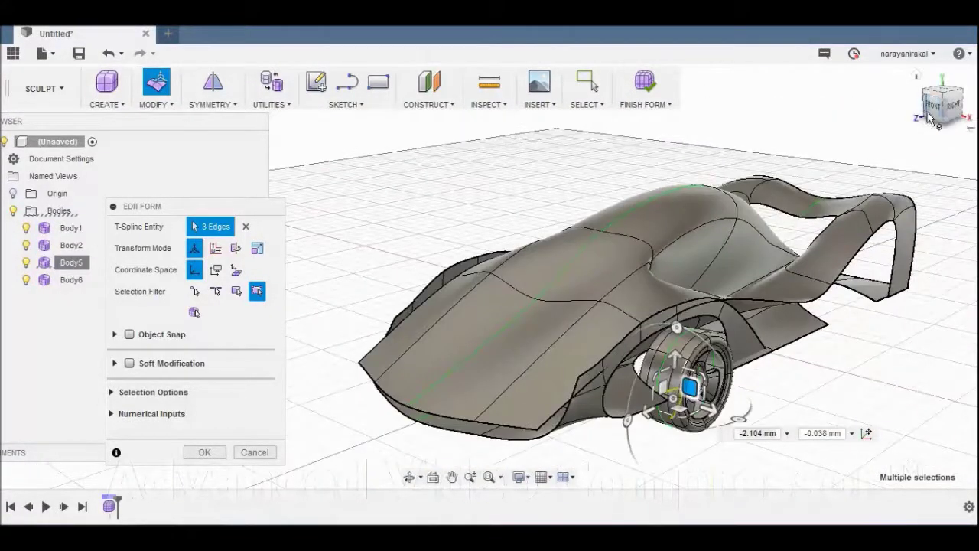
pyautogui.moveTo(946, 107); pyautogui.dragTo(947, 108)
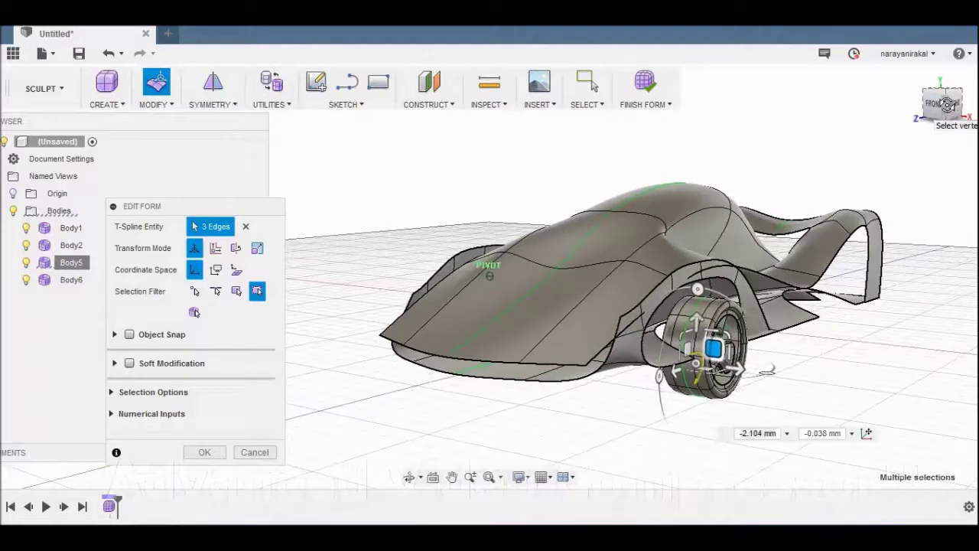
pyautogui.click(701, 274)
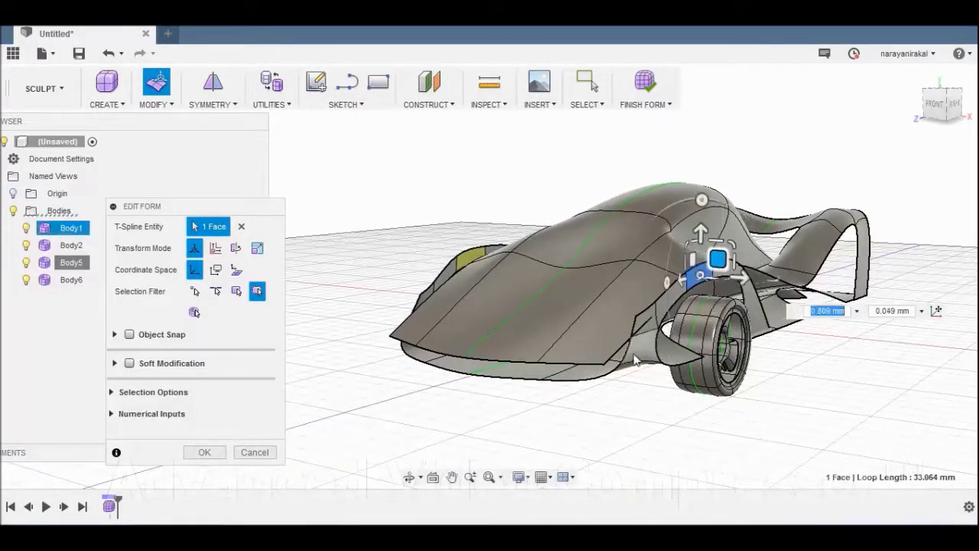
pyautogui.click(645, 327)
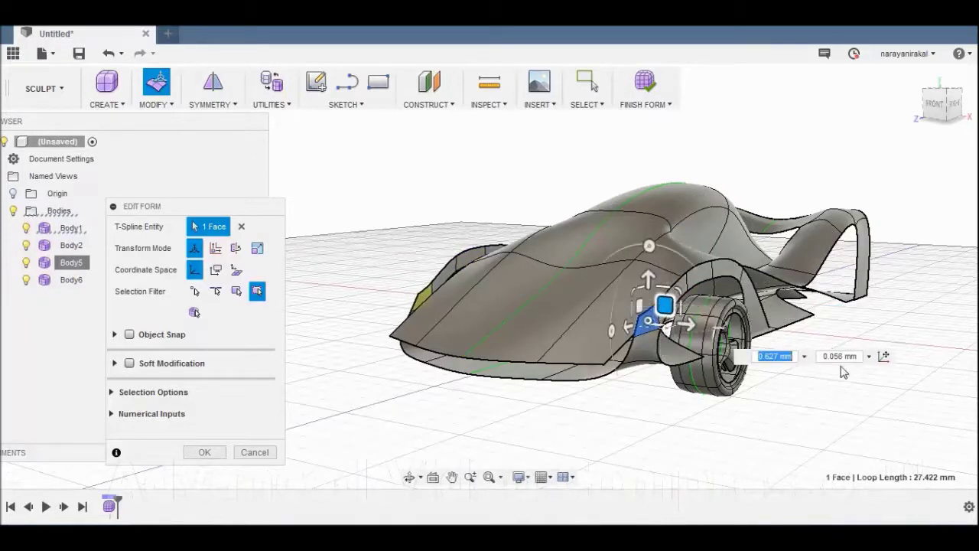
pyautogui.moveTo(946, 113); pyautogui.dragTo(956, 107)
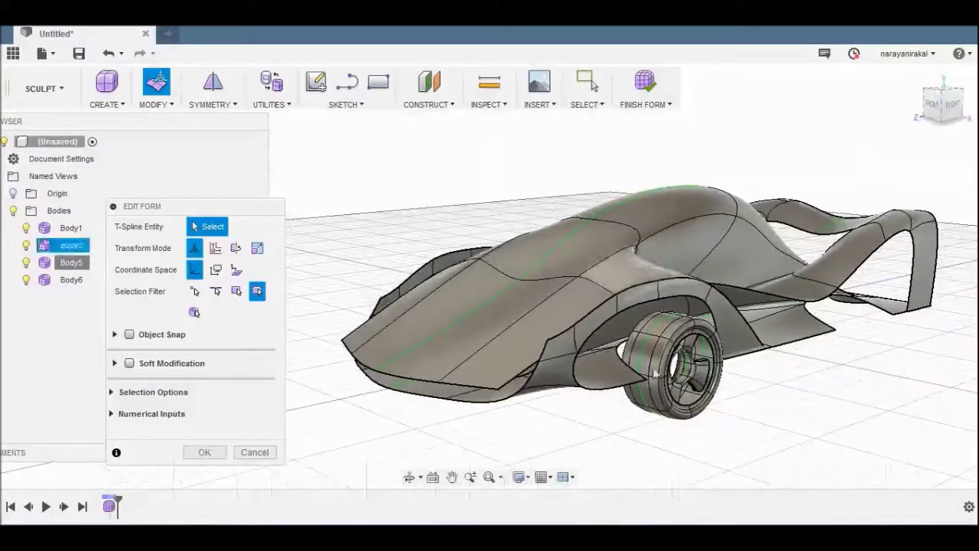
pyautogui.click(214, 451)
pyautogui.click(212, 100)
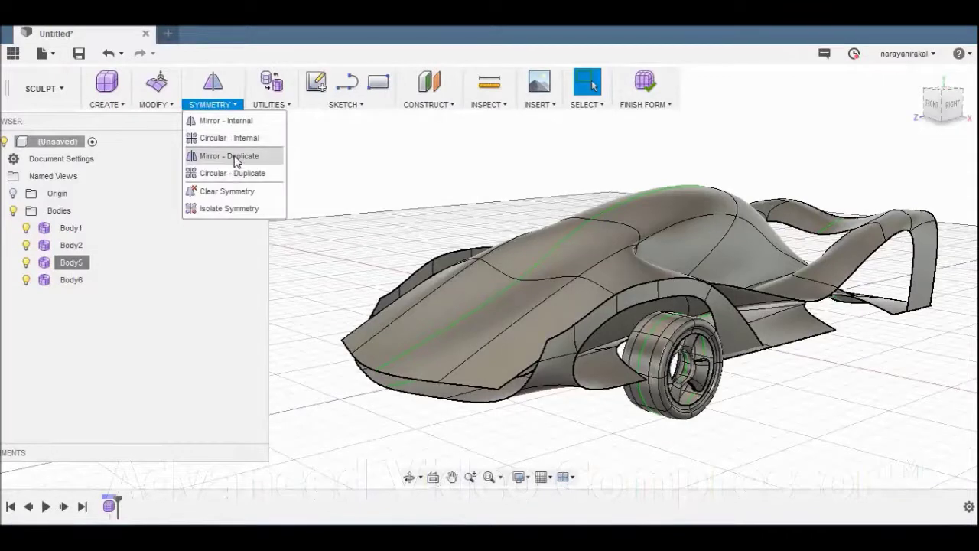
# Mirror-duplicate the wheel and its hub across the car's centre plane to the other side
pyautogui.click(233, 156)
pyautogui.click(71, 262)
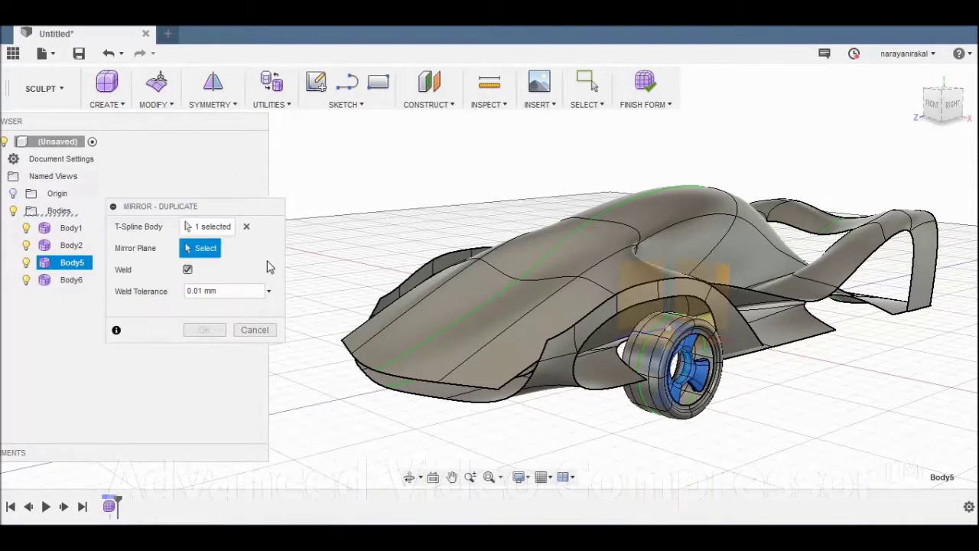
pyautogui.click(649, 272)
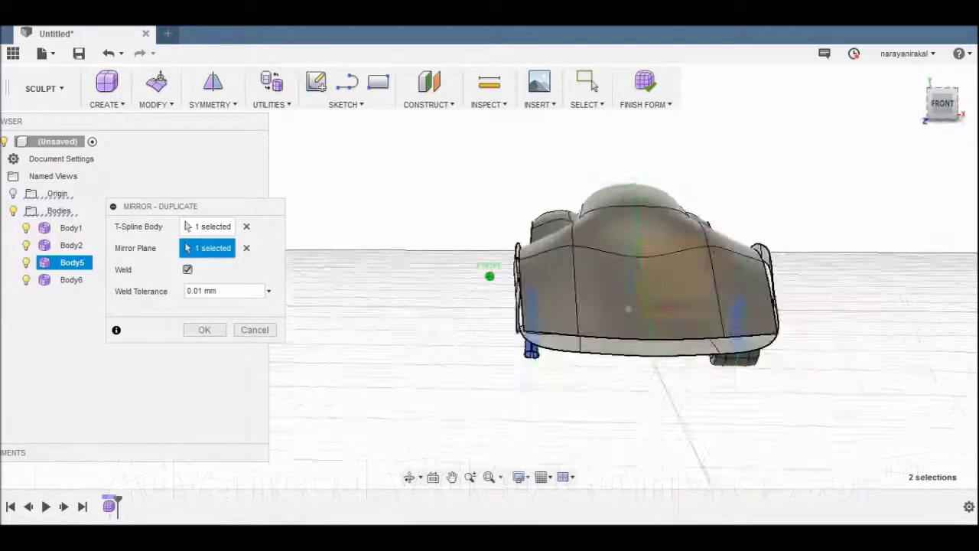
pyautogui.moveTo(943, 103); pyautogui.dragTo(941, 113)
pyautogui.click(207, 331)
pyautogui.click(219, 105)
pyautogui.click(240, 159)
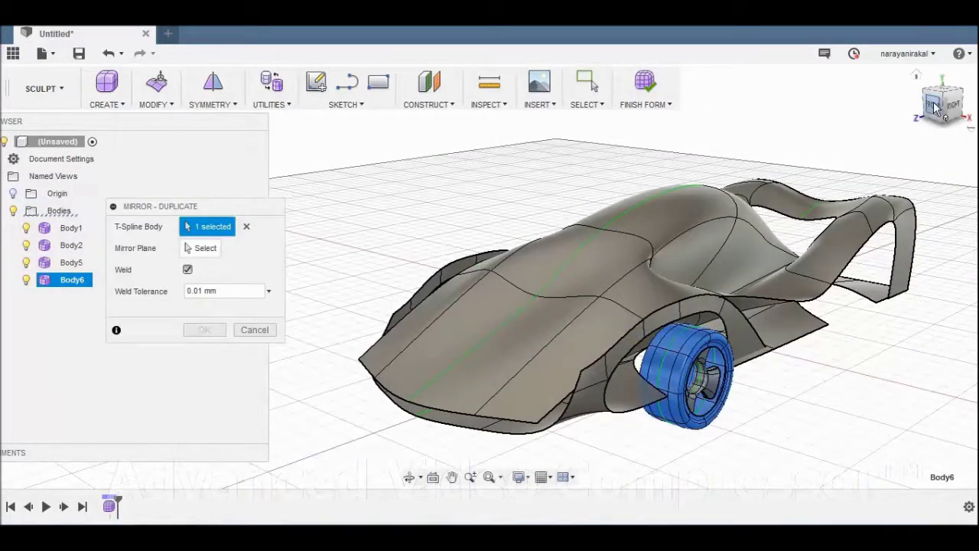
pyautogui.moveTo(935, 107); pyautogui.dragTo(910, 107)
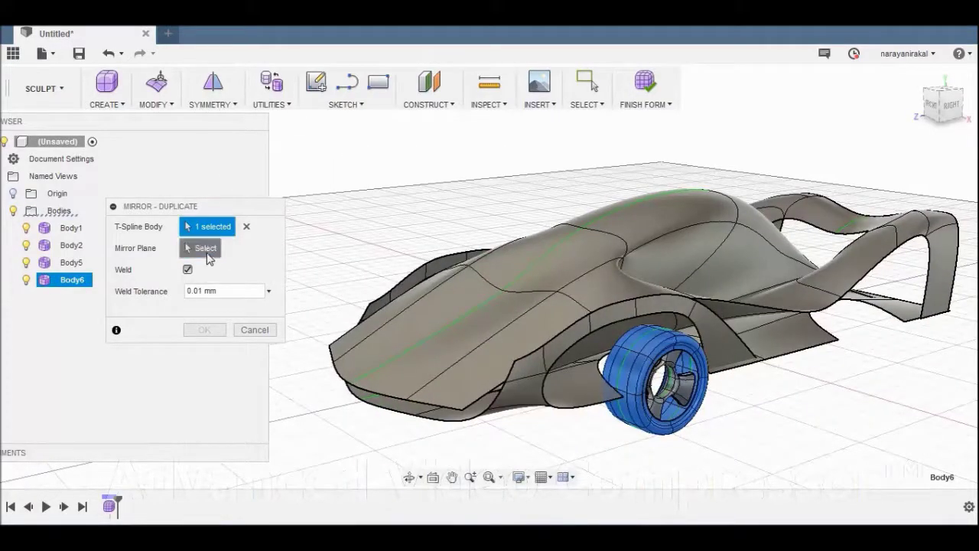
pyautogui.moveTo(922, 130); pyautogui.dragTo(937, 107)
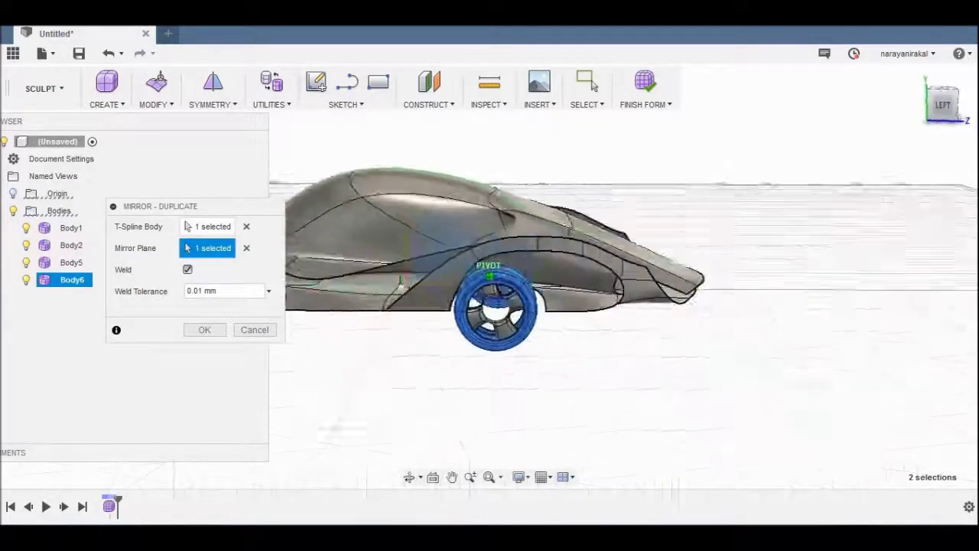
pyautogui.click(204, 329)
# Copy both wheel bodies about 75 mm rearward into the rear arch as Body7 and Body8
pyautogui.scroll(-3, 605, 374)
pyautogui.scroll(-2, 621, 328)
pyautogui.scroll(3, 620, 328)
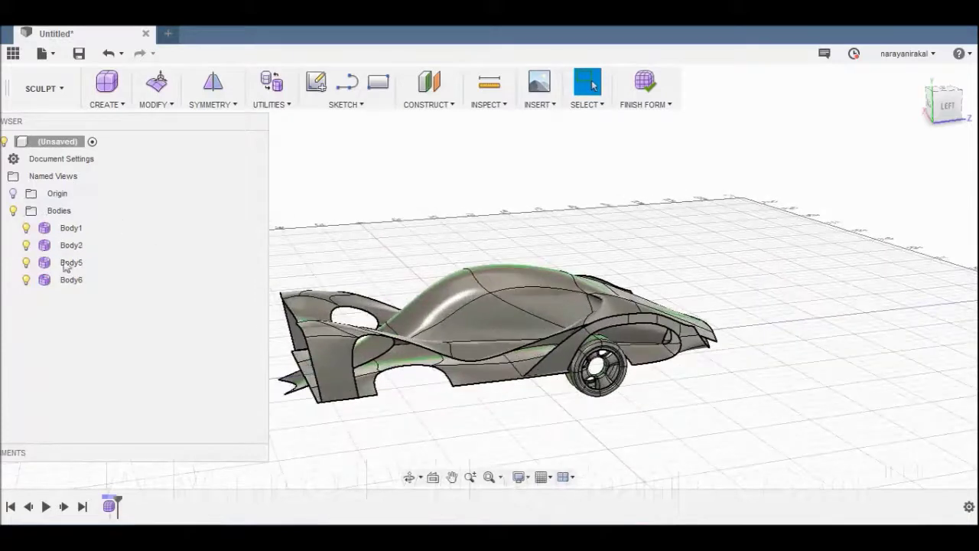
pyautogui.rightClick(66, 283)
pyautogui.click(107, 291)
pyautogui.click(176, 442)
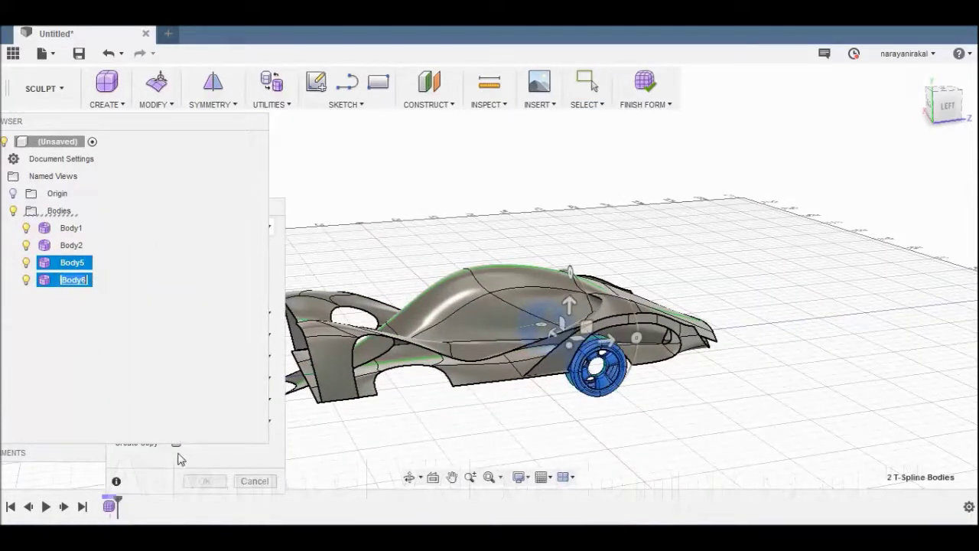
pyautogui.keyDown('ctrl'); pyautogui.click(70, 315); pyautogui.keyUp('ctrl')
pyautogui.moveTo(589, 328); pyautogui.dragTo(408, 348)
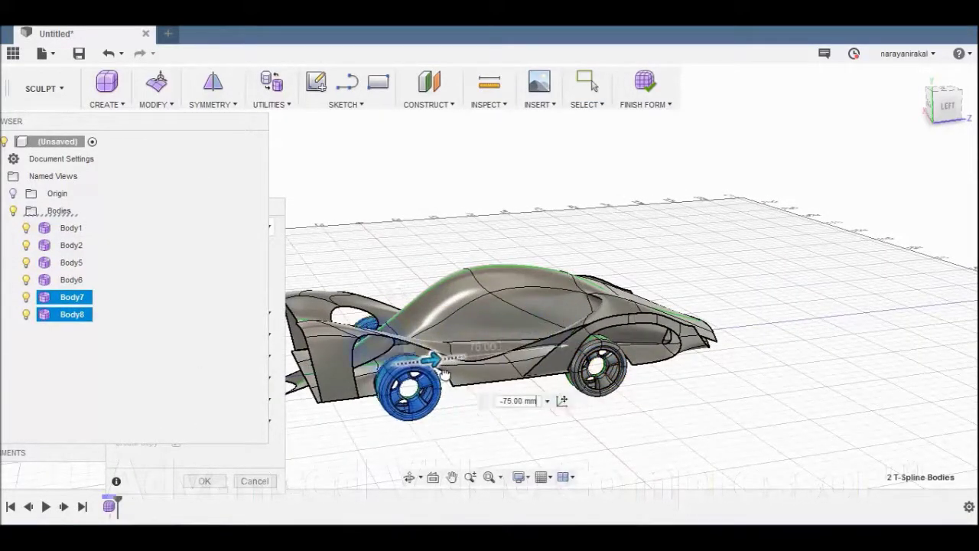
pyautogui.keyDown('shift'); pyautogui.moveTo(408, 348); pyautogui.dragTo(833, 291, button='middle'); pyautogui.keyUp('shift')
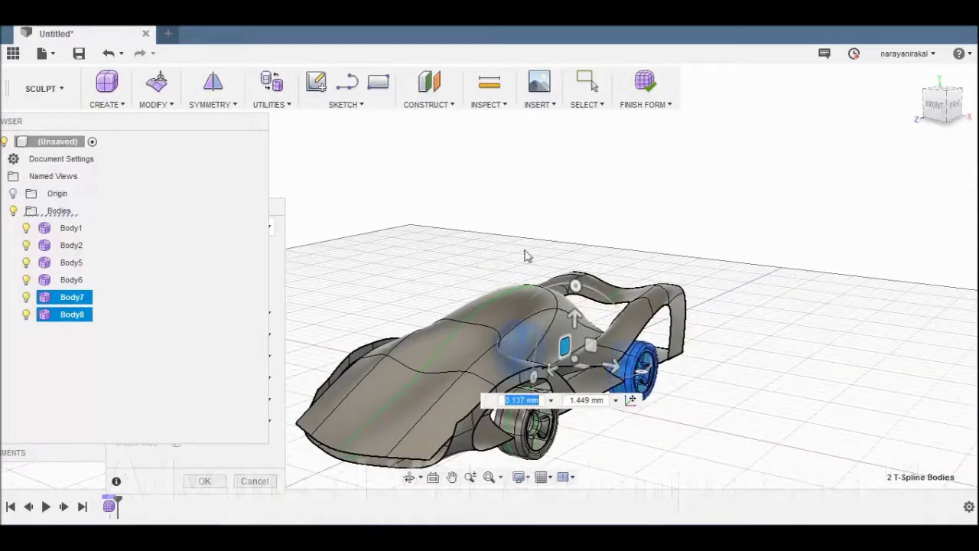
pyautogui.press('Return')
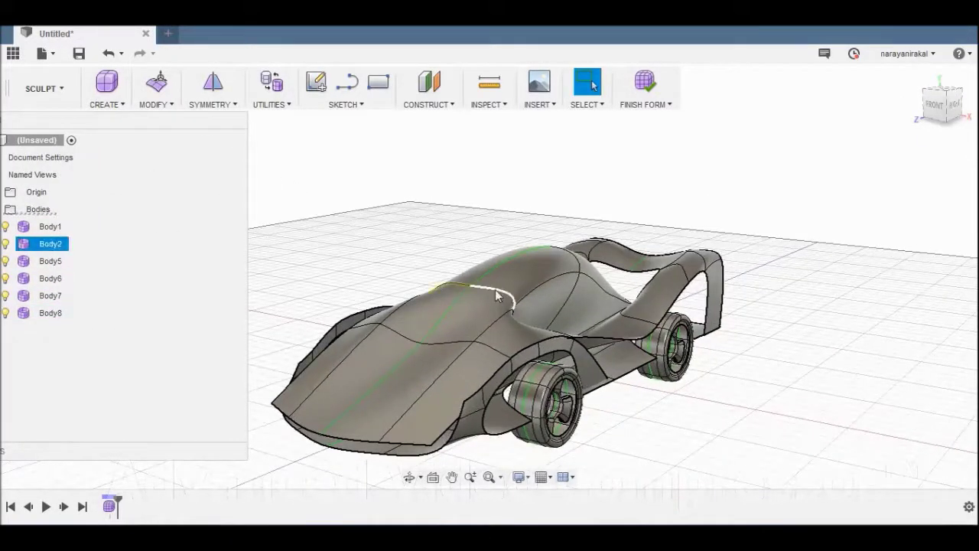
# Briefly start an Edit Form on a roof edge, then clear the selection
pyautogui.keyDown('shift'); pyautogui.moveTo(497, 297); pyautogui.dragTo(459, 300, button='middle'); pyautogui.keyUp('shift')
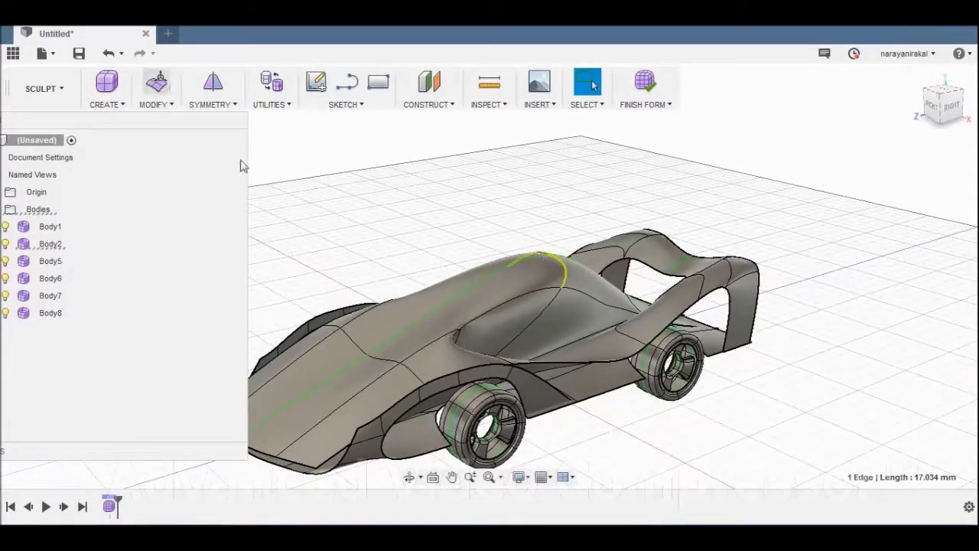
pyautogui.click(157, 84)
pyautogui.click(803, 240)
pyautogui.keyDown('shift'); pyautogui.moveTo(803, 240); pyautogui.dragTo(535, 261, button='middle'); pyautogui.keyUp('shift')
# Place a mirror-symmetric sphere above the car, then cancel it
pyautogui.click(107, 104)
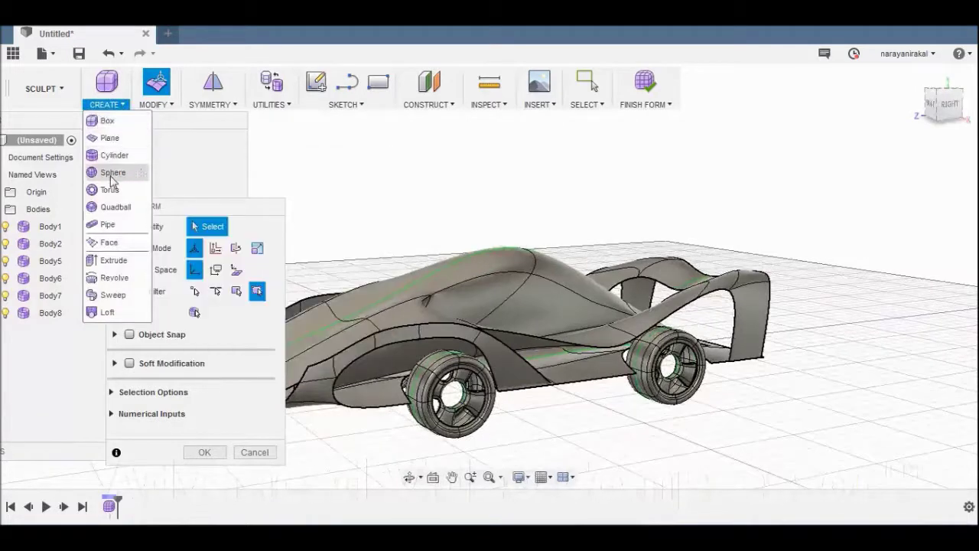
pyautogui.click(113, 173)
pyautogui.click(461, 187)
pyautogui.keyDown('shift'); pyautogui.moveTo(455, 188); pyautogui.dragTo(404, 155, button='middle'); pyautogui.keyUp('shift')
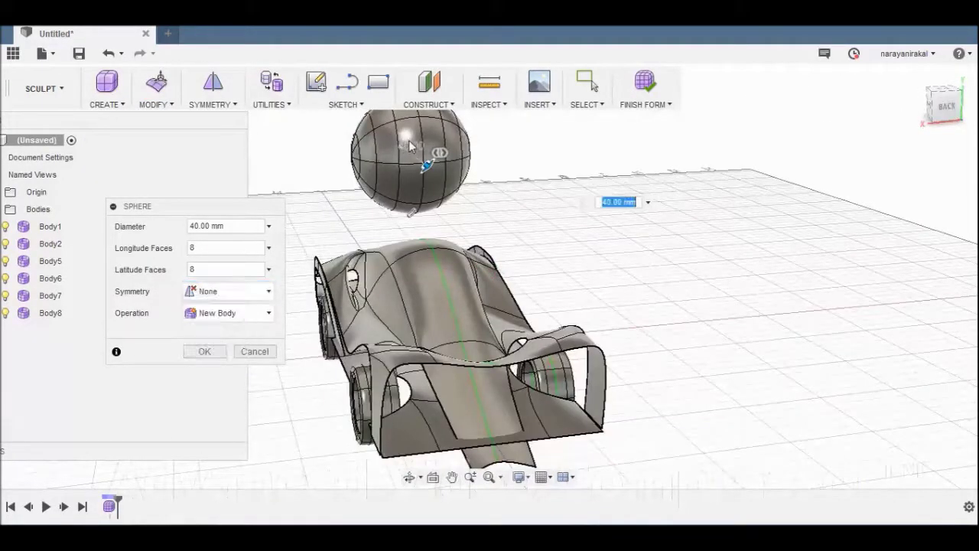
pyautogui.click(239, 332)
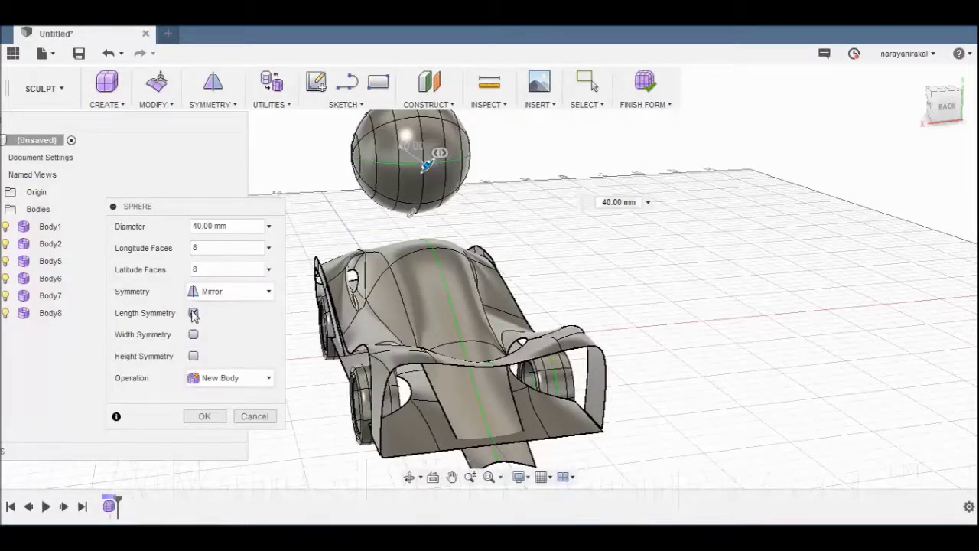
pyautogui.press('Escape')
pyautogui.keyDown('shift'); pyautogui.moveTo(653, 253); pyautogui.dragTo(489, 260, button='middle'); pyautogui.keyUp('shift')
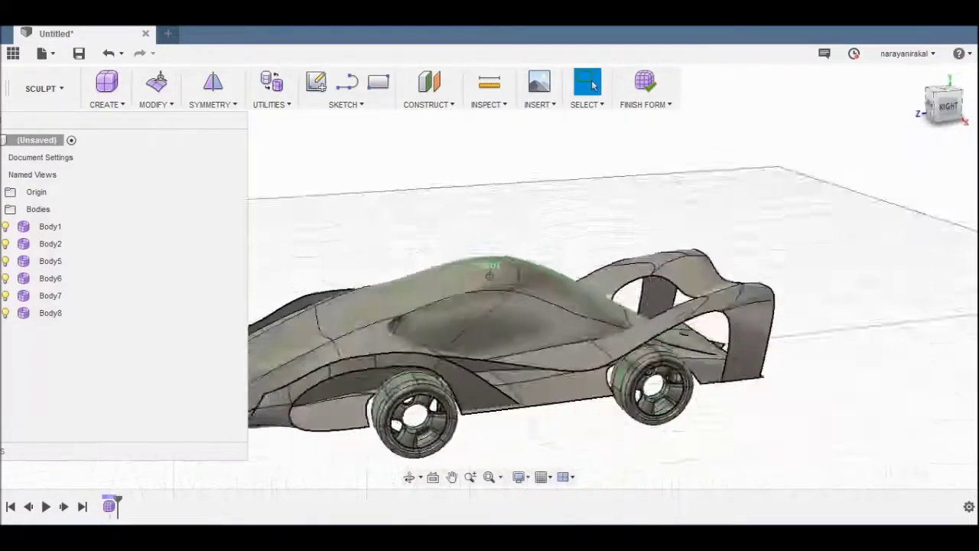
# Try switching to Model, stay in Sculpt after the self-intersection error, and open Appearance
pyautogui.click(45, 88)
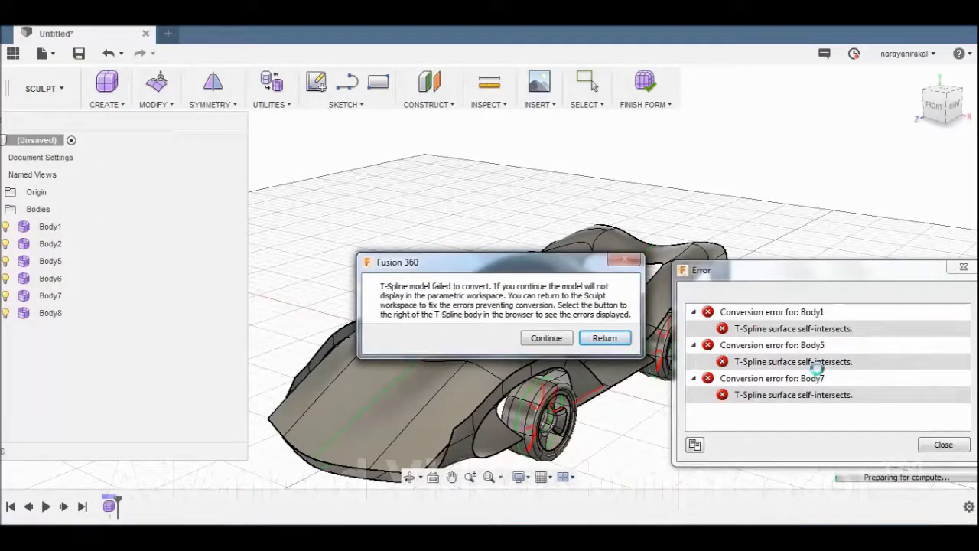
pyautogui.click(612, 342)
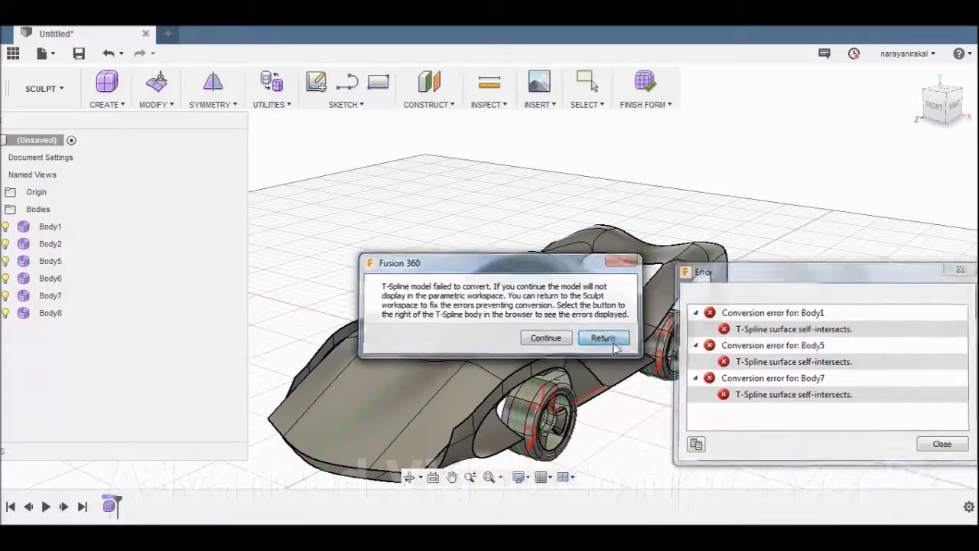
pyautogui.click(175, 107)
pyautogui.click(175, 397)
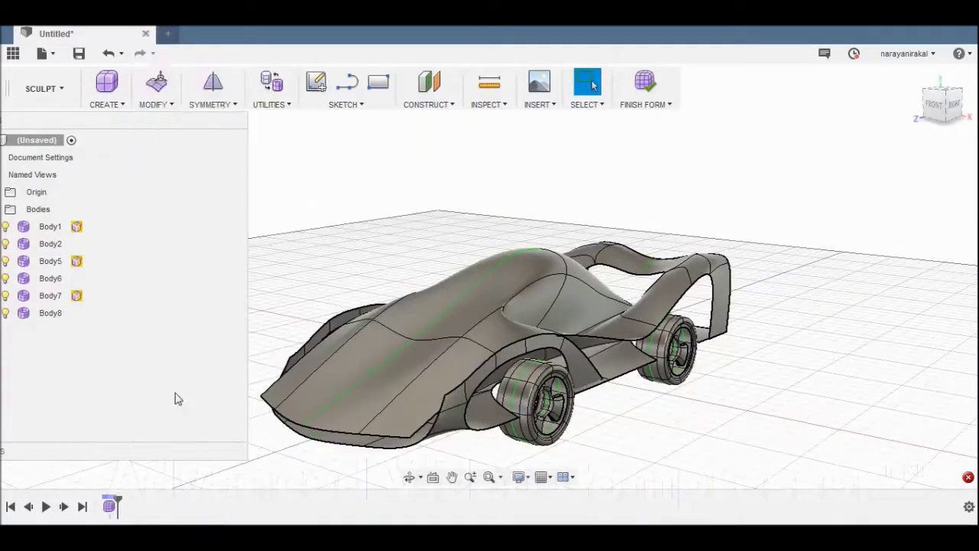
# Try dropping Glass - Heavy Color onto the car, then cancel and select a car body
pyautogui.click(679, 420)
pyautogui.click(704, 437)
pyautogui.moveTo(693, 463); pyautogui.dragTo(494, 312)
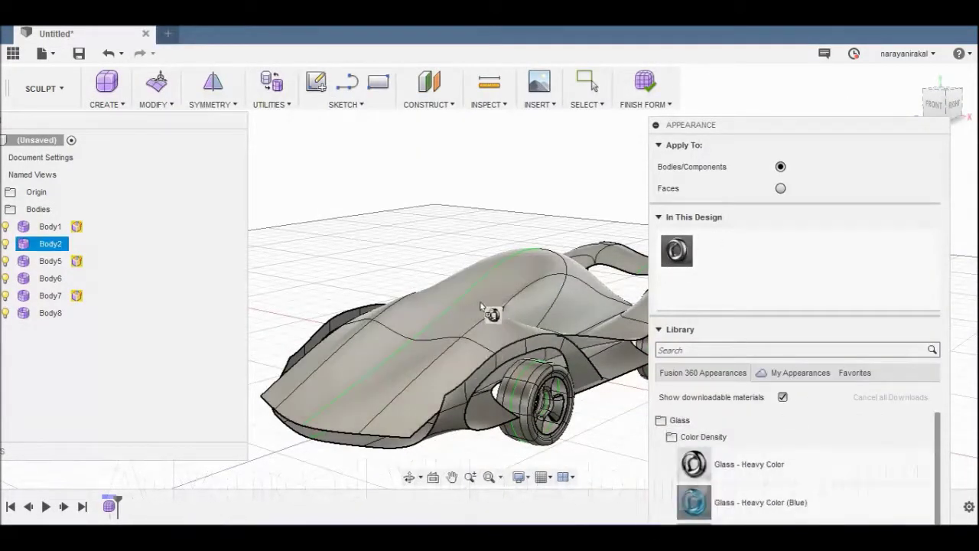
pyautogui.press('Escape')
pyautogui.click(535, 258)
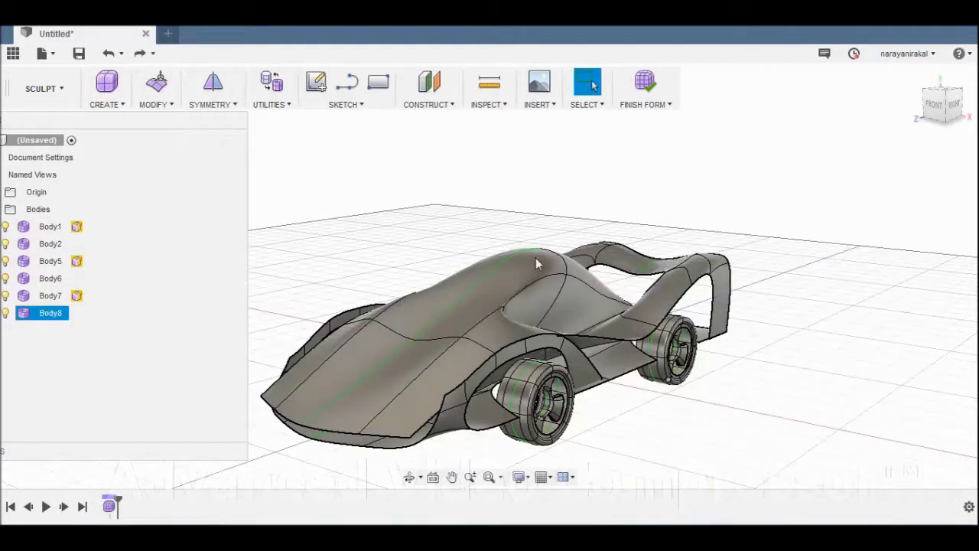
# Set Apply To to Faces and drop Glass - Heavy Color onto the canopy faces
pyautogui.click(156, 84)
pyautogui.click(175, 395)
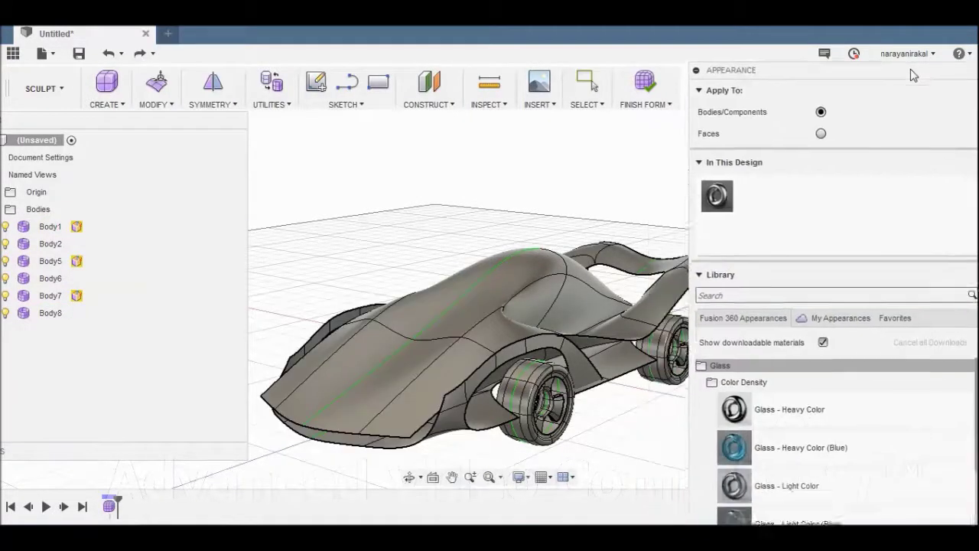
pyautogui.click(815, 131)
pyautogui.moveTo(729, 406); pyautogui.dragTo(503, 312)
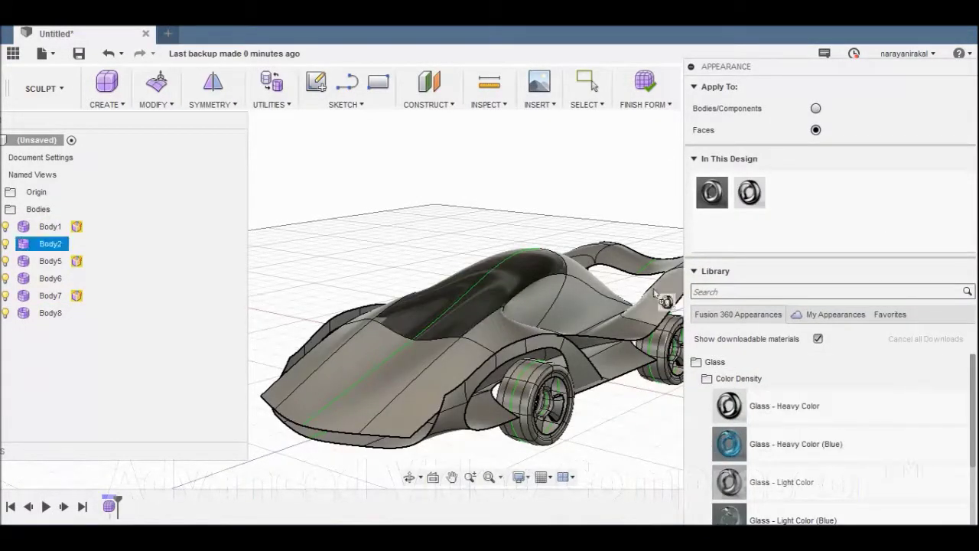
pyautogui.moveTo(685, 393); pyautogui.dragTo(569, 304)
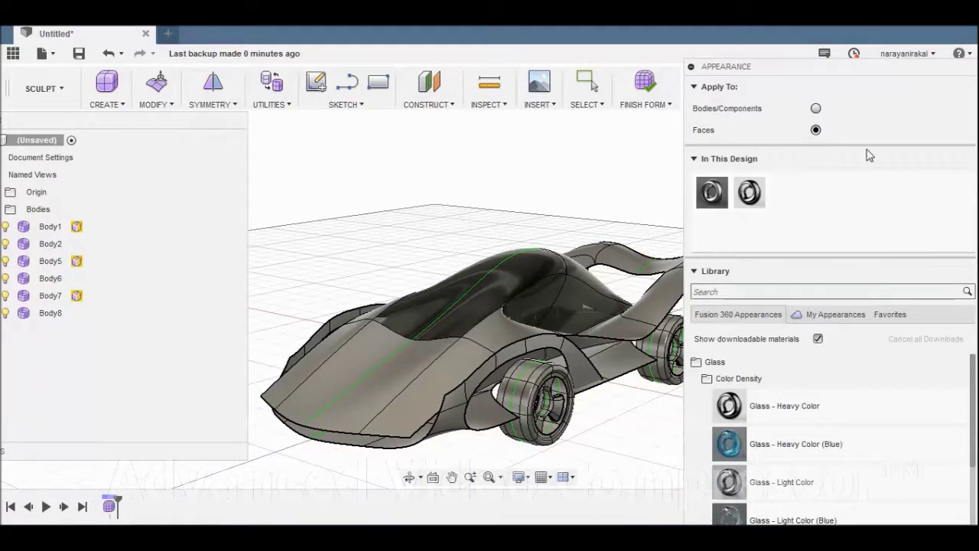
pyautogui.moveTo(953, 68); pyautogui.dragTo(283, 39)
pyautogui.moveTo(489, 271)
pyautogui.keyDown('shift'); pyautogui.mouseDown(button='middle')
pyautogui.moveTo(566, 283)
pyautogui.moveTo(194, 60)
pyautogui.mouseUp(button='middle'); pyautogui.keyUp('shift')
# Apply Iron - Polished from the Metal > Iron library to the car
pyautogui.scroll(-1, 88, 319)
pyautogui.click(124, 260)
pyautogui.click(56, 259)
pyautogui.moveTo(150, 47); pyautogui.dragTo(843, 66)
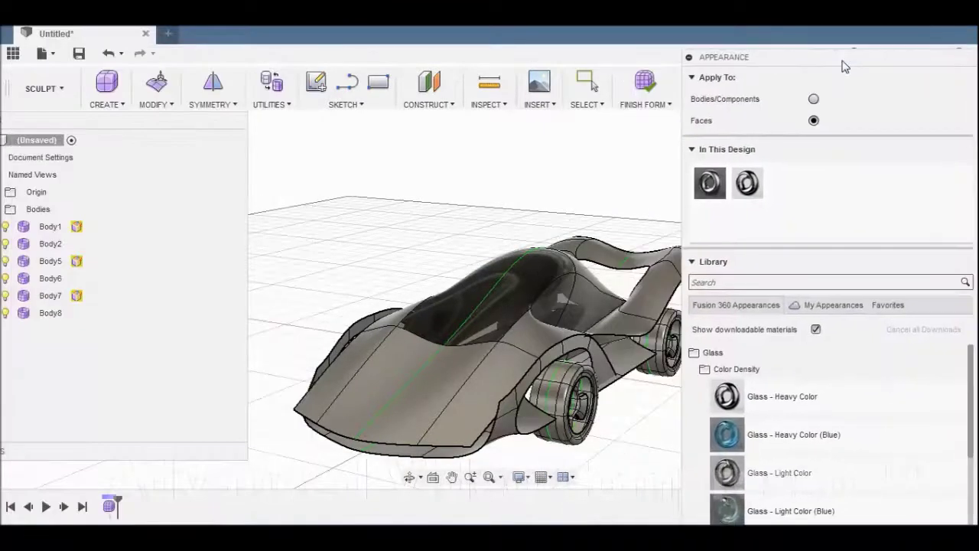
pyautogui.click(719, 369)
pyautogui.click(739, 437)
pyautogui.click(719, 501)
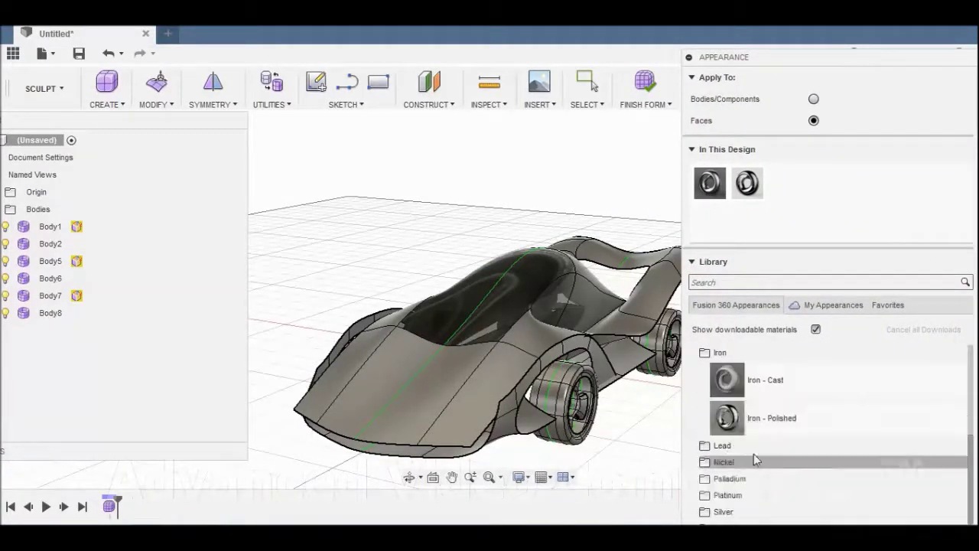
pyautogui.moveTo(726, 417); pyautogui.dragTo(535, 427)
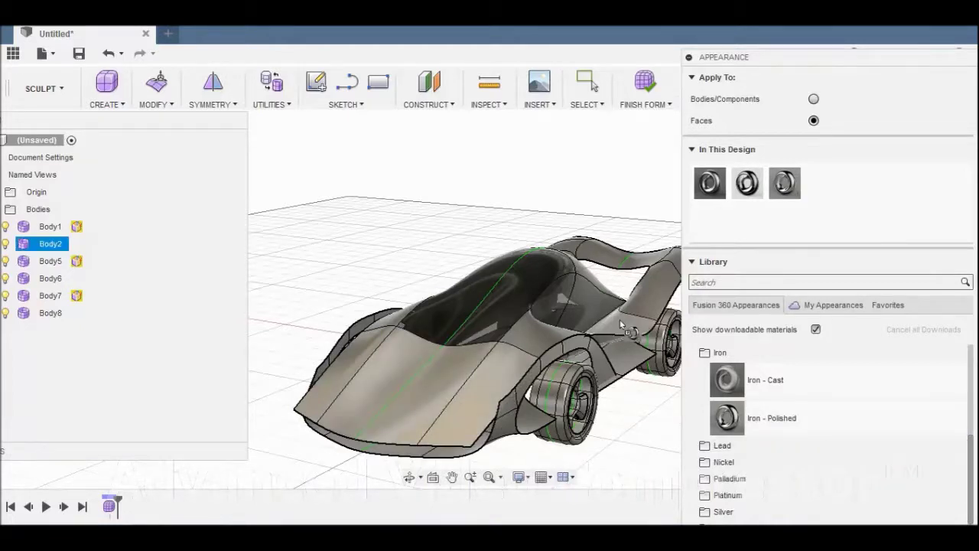
# Switch Apply To back to Bodies and drop iron appearances onto the body and wheels
pyautogui.click(424, 258)
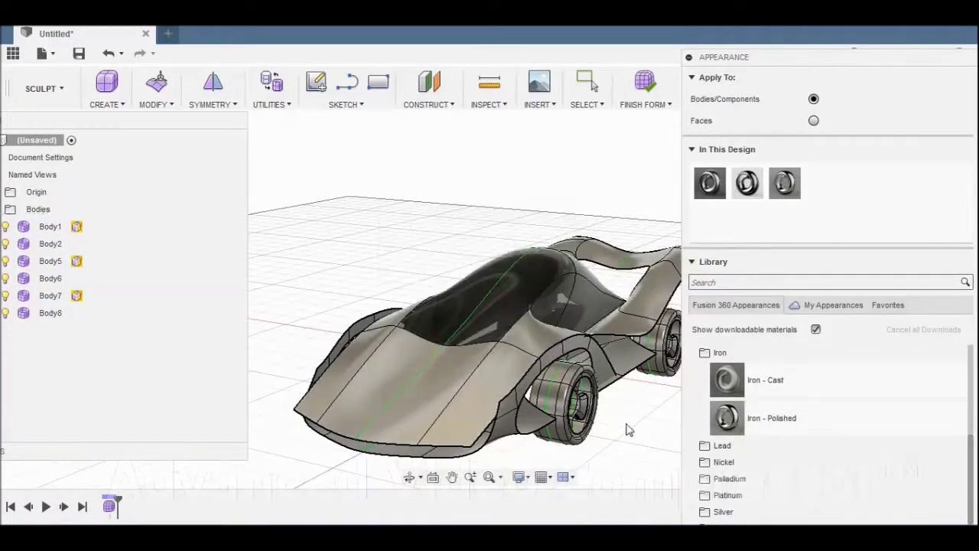
pyautogui.moveTo(941, 96); pyautogui.dragTo(903, 115)
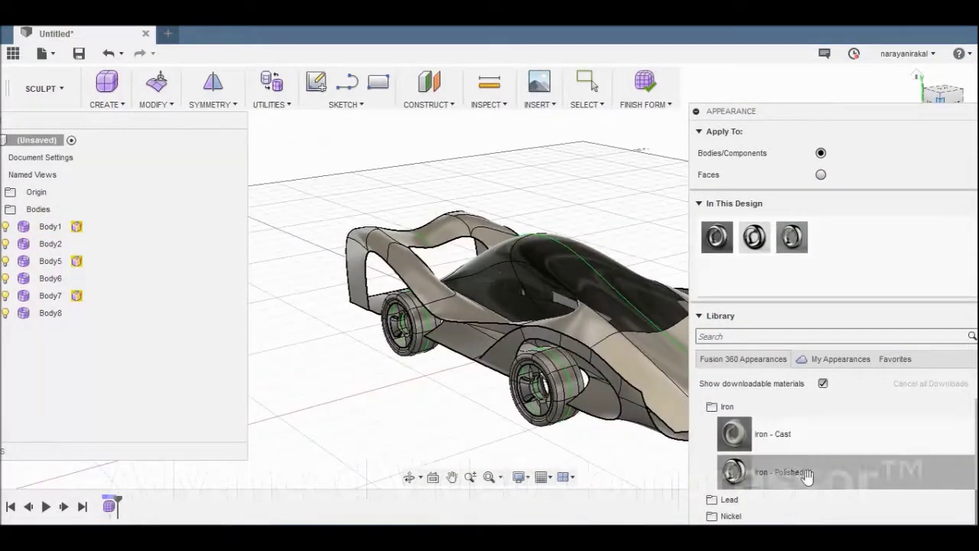
pyautogui.moveTo(786, 465); pyautogui.dragTo(488, 340)
pyautogui.keyDown('shift'); pyautogui.moveTo(896, 77); pyautogui.dragTo(509, 393, button='middle'); pyautogui.keyUp('shift')
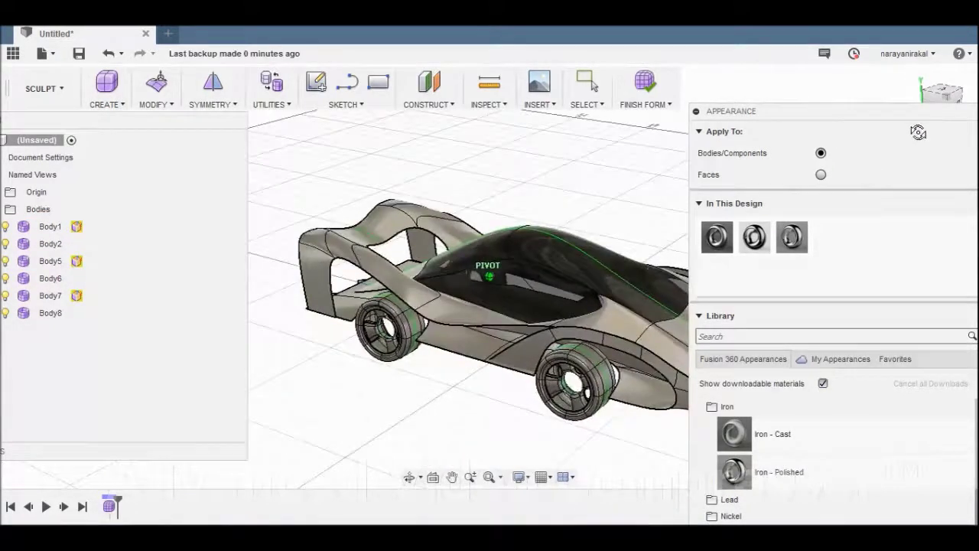
pyautogui.scroll(-2, 910, 436)
pyautogui.scroll(5, 910, 436)
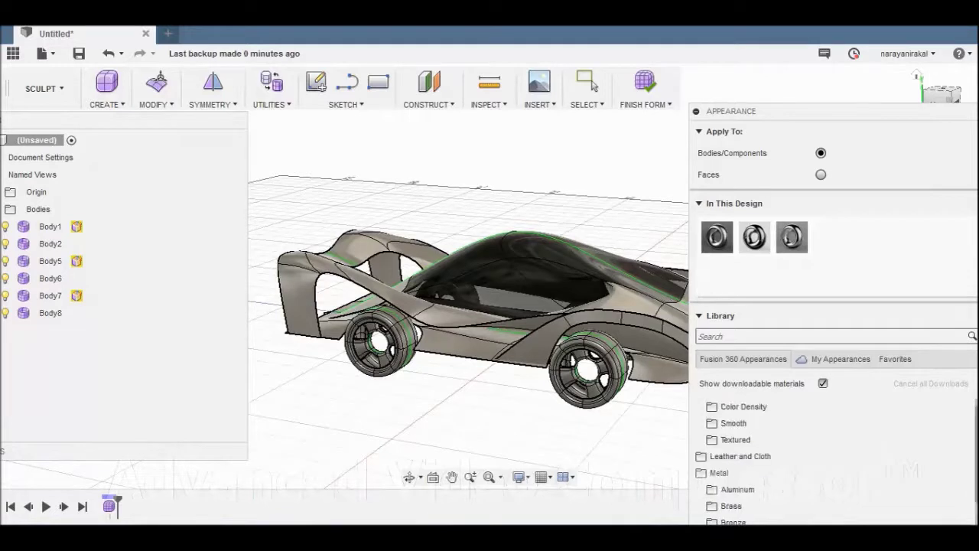
pyautogui.click(742, 489)
pyautogui.click(741, 473)
pyautogui.scroll(-5, 757, 459)
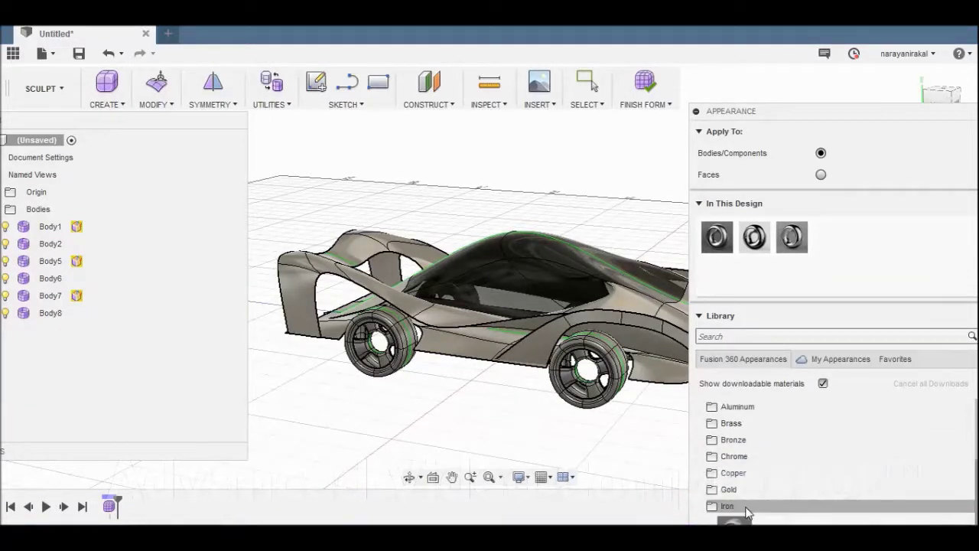
pyautogui.click(731, 505)
pyautogui.moveTo(735, 433); pyautogui.dragTo(644, 397)
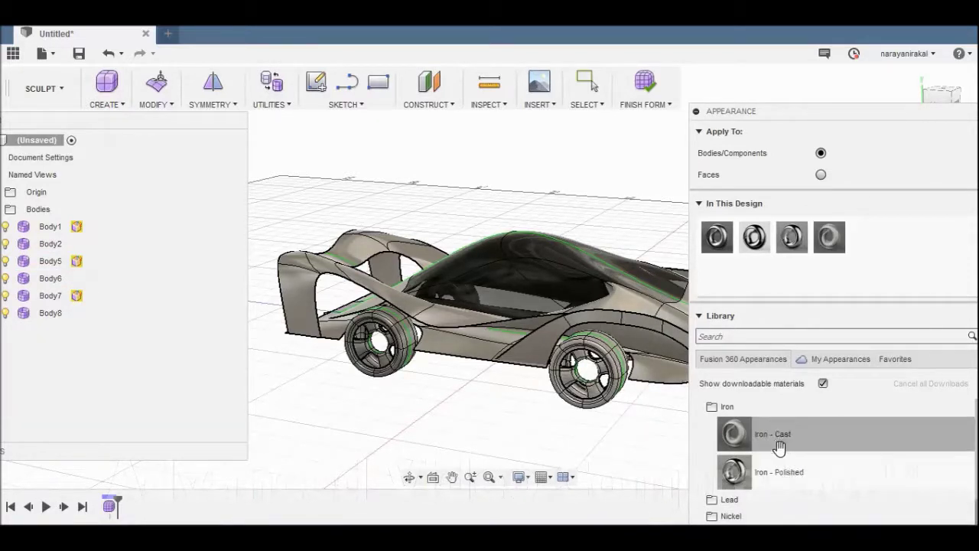
pyautogui.moveTo(780, 474)
pyautogui.mouseDown()
pyautogui.moveTo(771, 486)
pyautogui.moveTo(756, 449)
pyautogui.mouseUp()
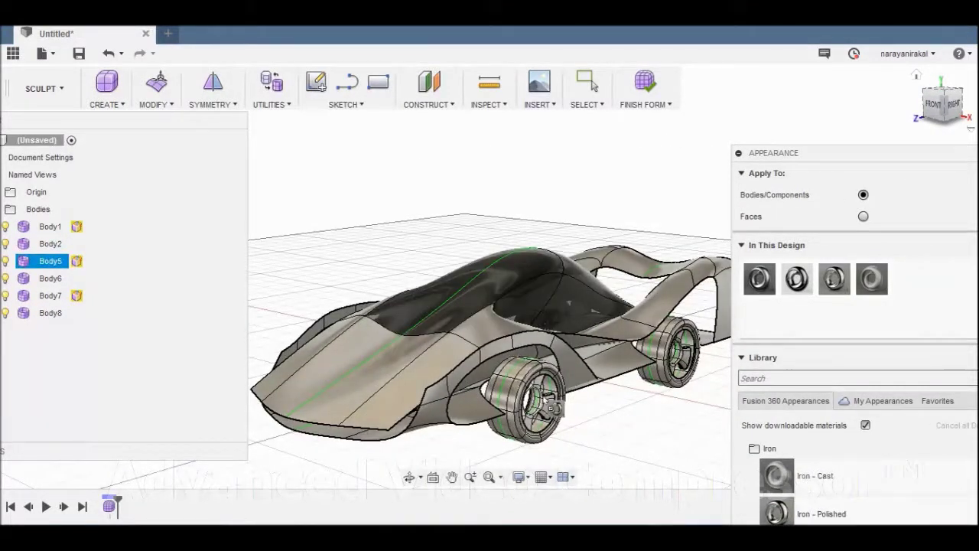
# Apply Iron - Cast to the rear wheel and recolour Iron - Polished blue (97, 88, 221)
pyautogui.moveTo(822, 490); pyautogui.dragTo(679, 360)
pyautogui.doubleClick(800, 291)
pyautogui.doubleClick(834, 278)
pyautogui.moveTo(675, 260); pyautogui.dragTo(631, 231)
pyautogui.moveTo(703, 214); pyautogui.dragTo(616, 217)
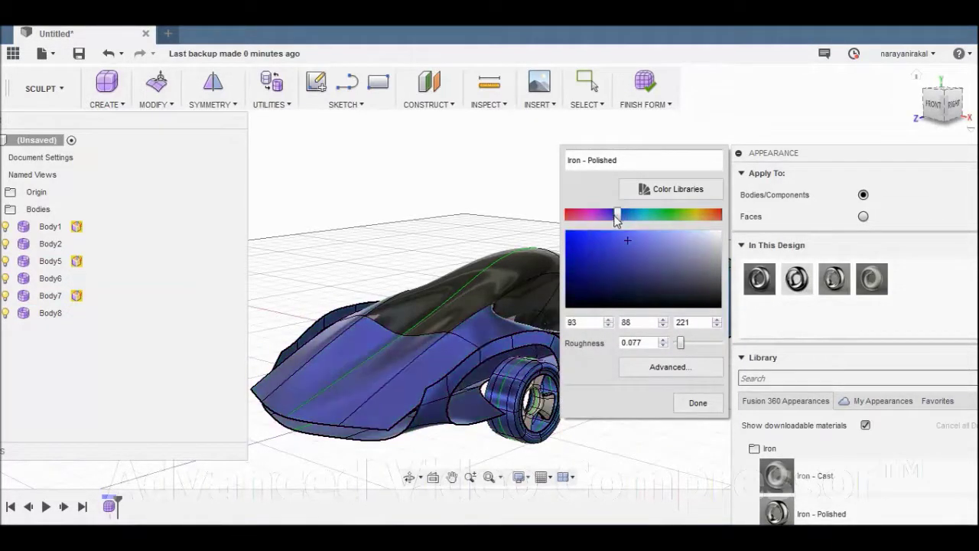
pyautogui.click(698, 405)
# Recolour the Iron - Cast appearance to a light purple
pyautogui.doubleClick(872, 278)
pyautogui.moveTo(703, 214); pyautogui.dragTo(604, 214)
pyautogui.click(670, 249)
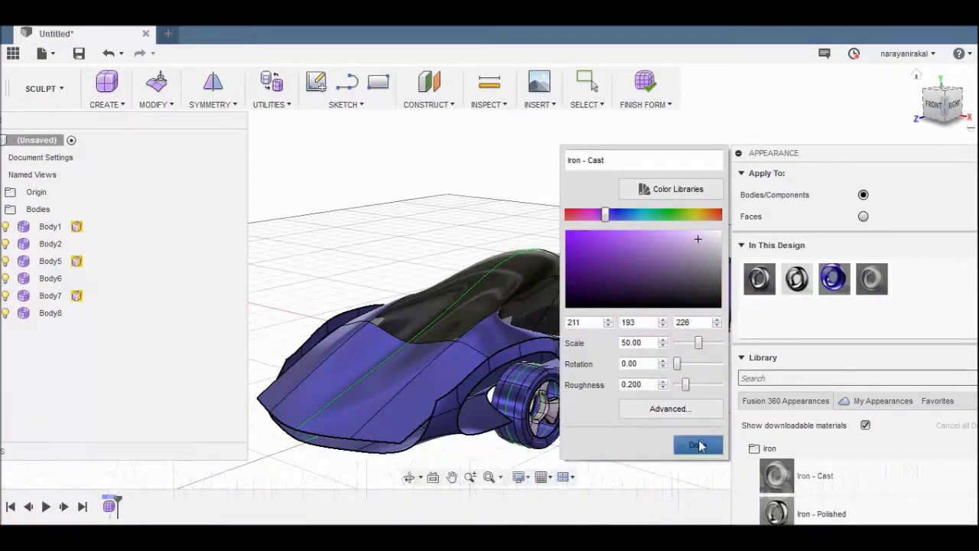
pyautogui.click(697, 446)
# Darken the Glass - Heavy Color canopy appearance to black
pyautogui.doubleClick(797, 278)
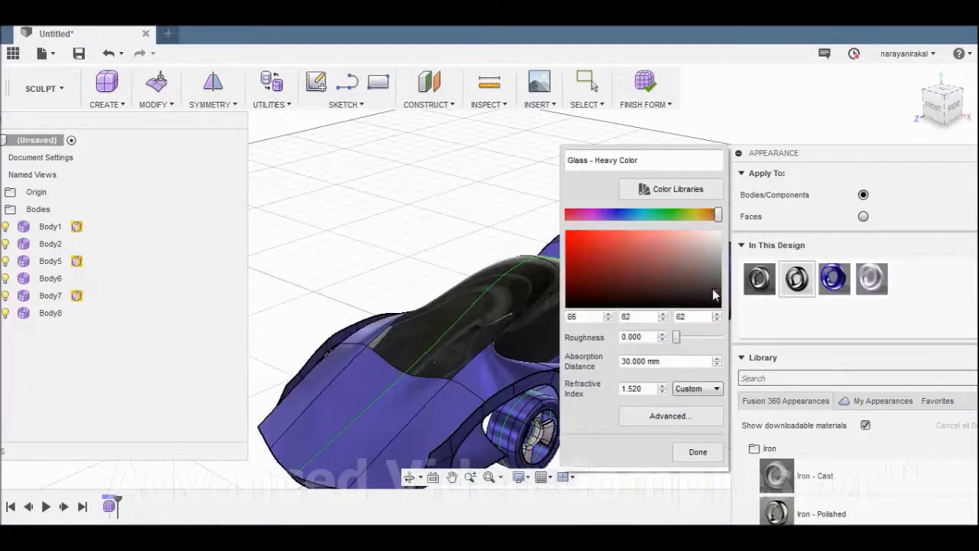
pyautogui.click(697, 451)
pyautogui.doubleClick(797, 279)
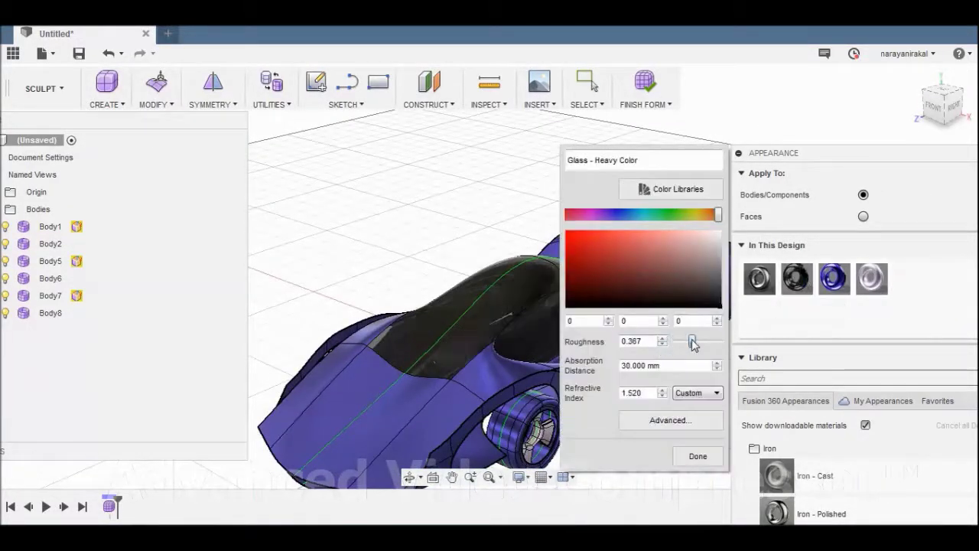
pyautogui.click(698, 451)
# Make Iron - Polished fully glossy with roughness 0.000, then collapse the Iron and Metal groups
pyautogui.doubleClick(834, 278)
pyautogui.moveTo(708, 342); pyautogui.dragTo(666, 346)
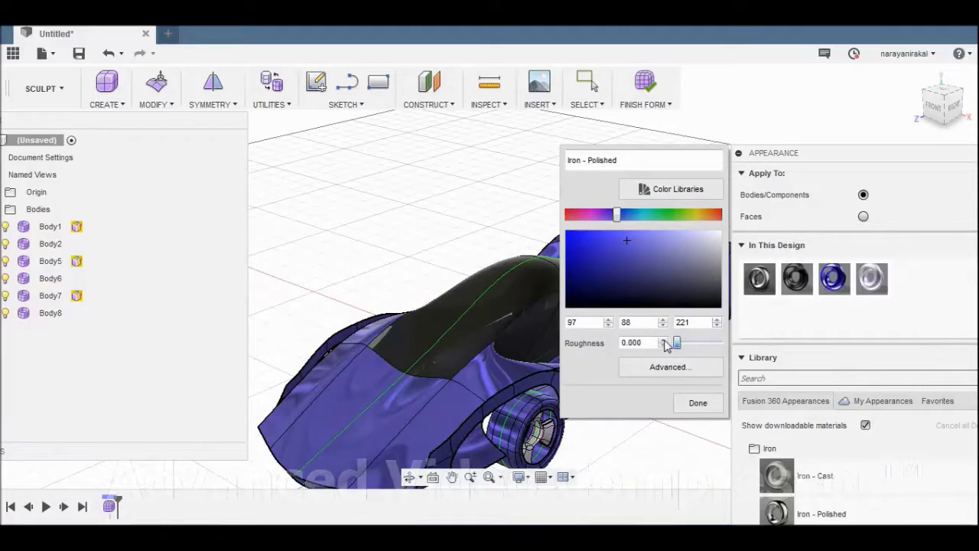
pyautogui.click(697, 403)
pyautogui.moveTo(490, 321)
pyautogui.keyDown('shift'); pyautogui.mouseDown(button='middle')
pyautogui.moveTo(488, 265)
pyautogui.moveTo(428, 267)
pyautogui.mouseUp(button='middle'); pyautogui.keyUp('shift')
pyautogui.scroll(-4, 753, 344)
pyautogui.click(773, 315)
pyautogui.scroll(5, 799, 375)
pyautogui.click(794, 375)
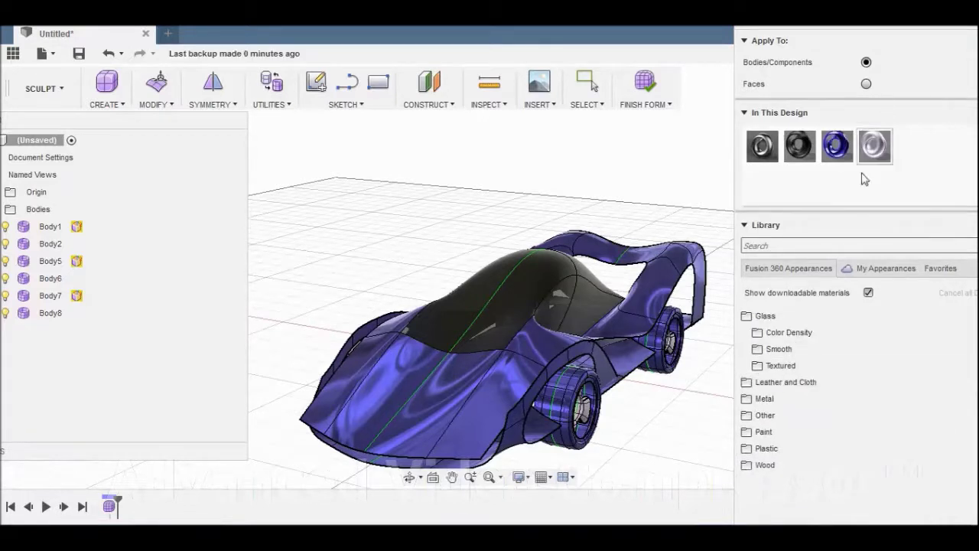
# Collapse the Appearance panel, move it aside, and close it via Modify
pyautogui.scroll(-1, 908, 517)
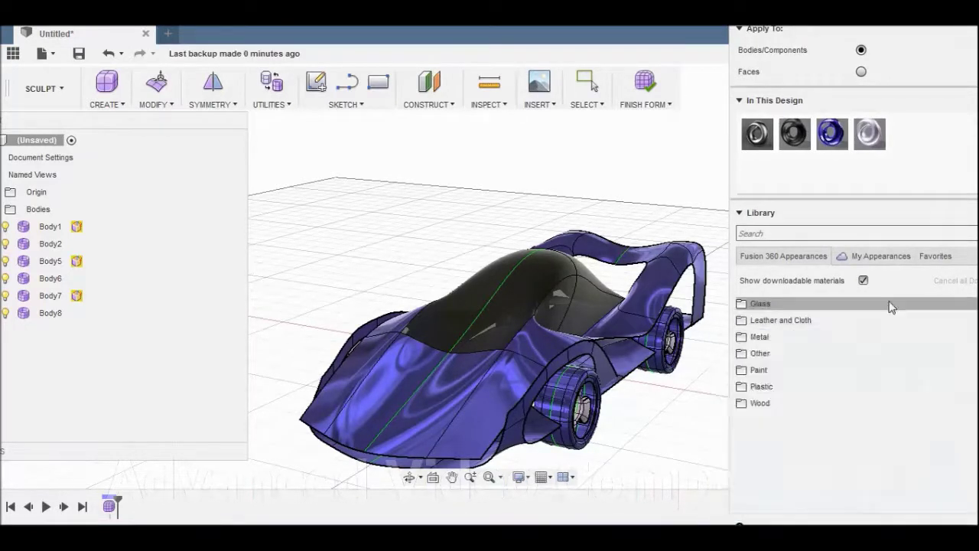
pyautogui.click(754, 33)
pyautogui.moveTo(935, 38)
pyautogui.mouseDown()
pyautogui.moveTo(817, 83)
pyautogui.moveTo(754, 144)
pyautogui.mouseUp()
pyautogui.click(156, 104)
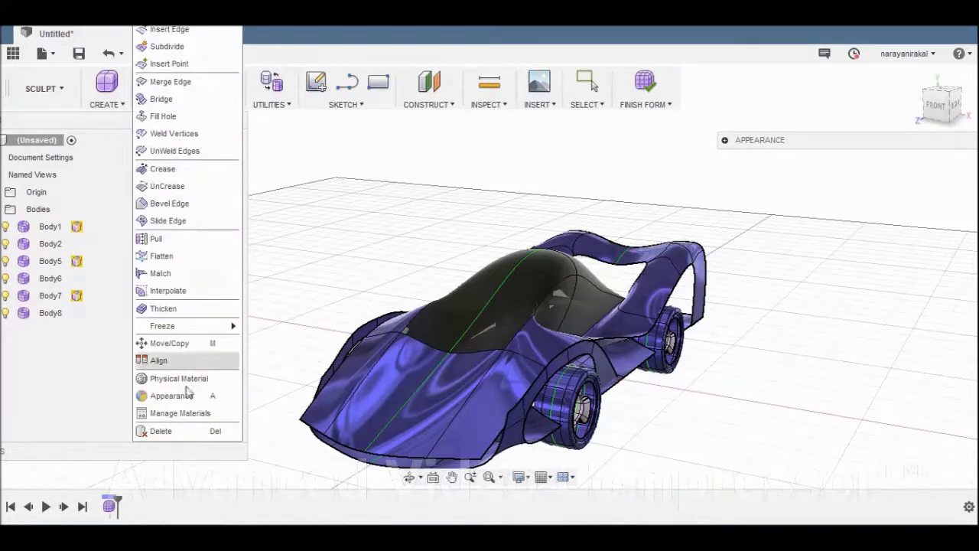
pyautogui.click(184, 391)
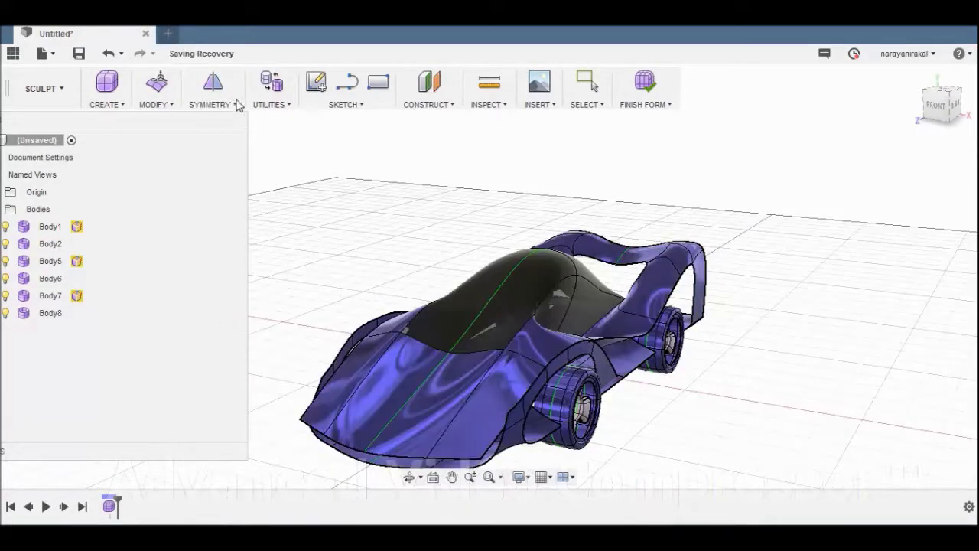
pyautogui.click(156, 104)
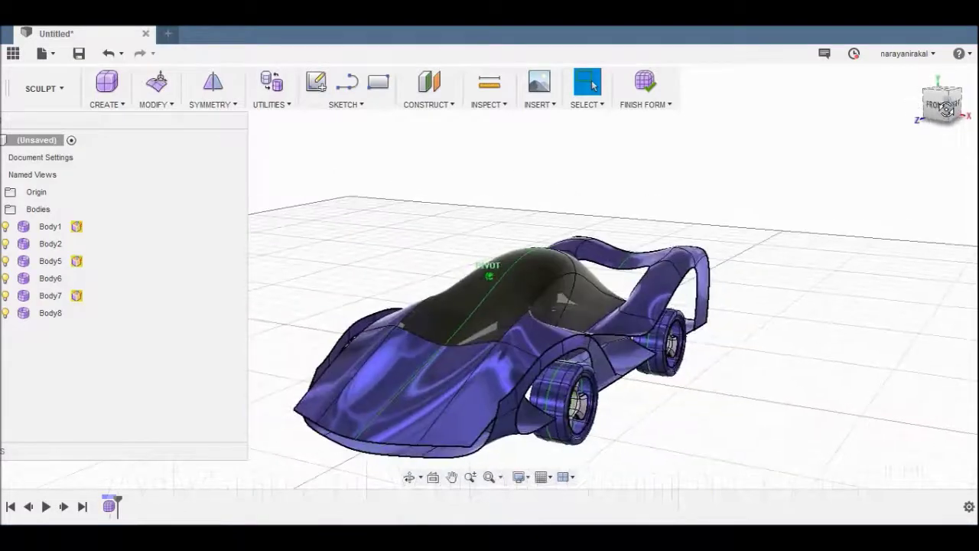